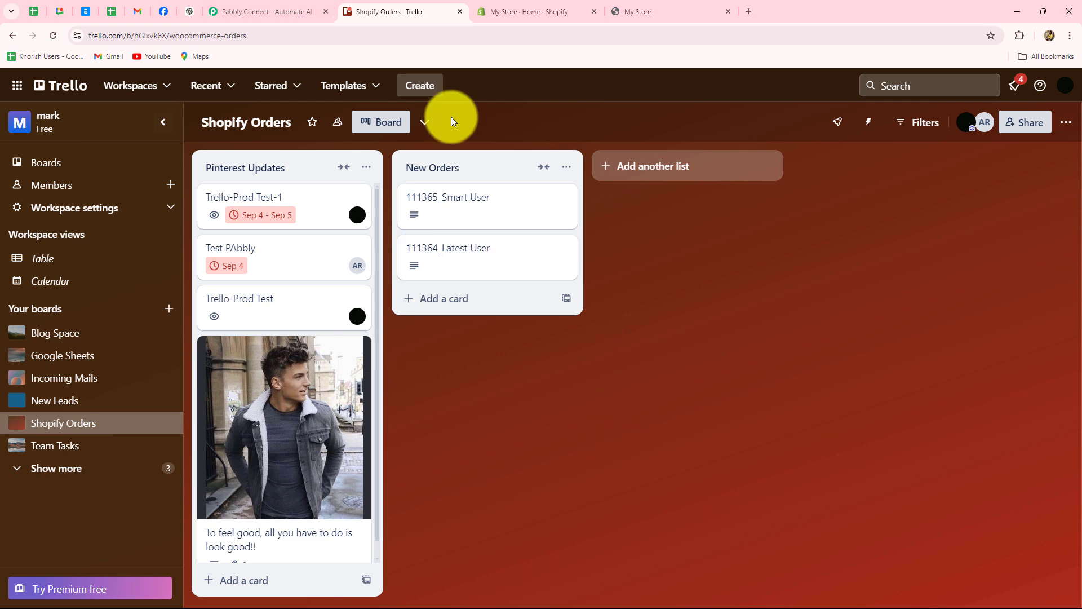
Step: Bring up the Pabbly Connect homepage and go to its Sign In page
left_click(257, 11)
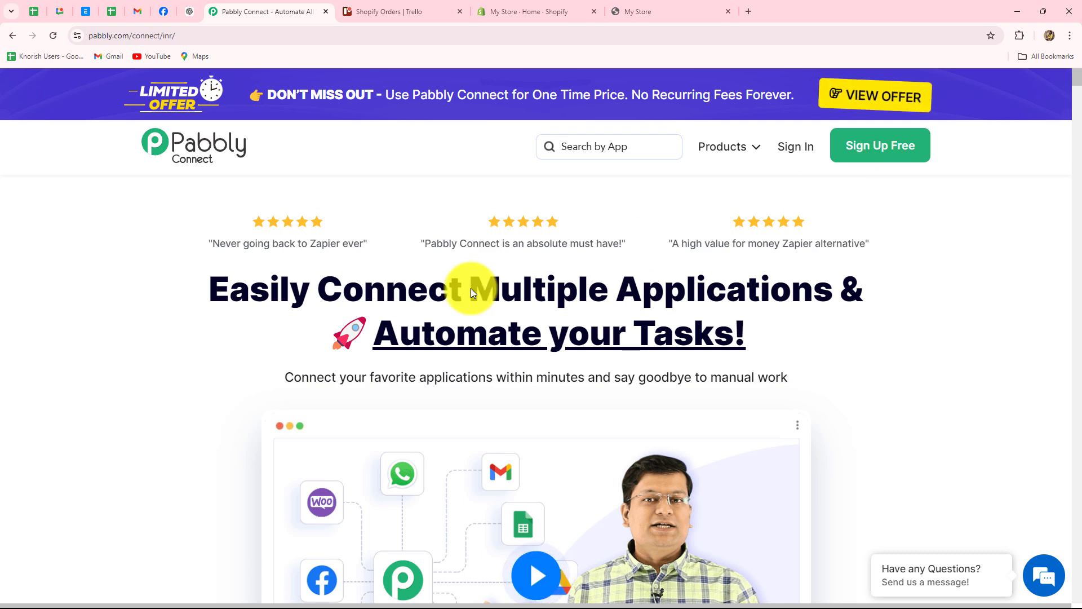
left_click_drag(212, 296, 858, 357)
left_click(858, 357)
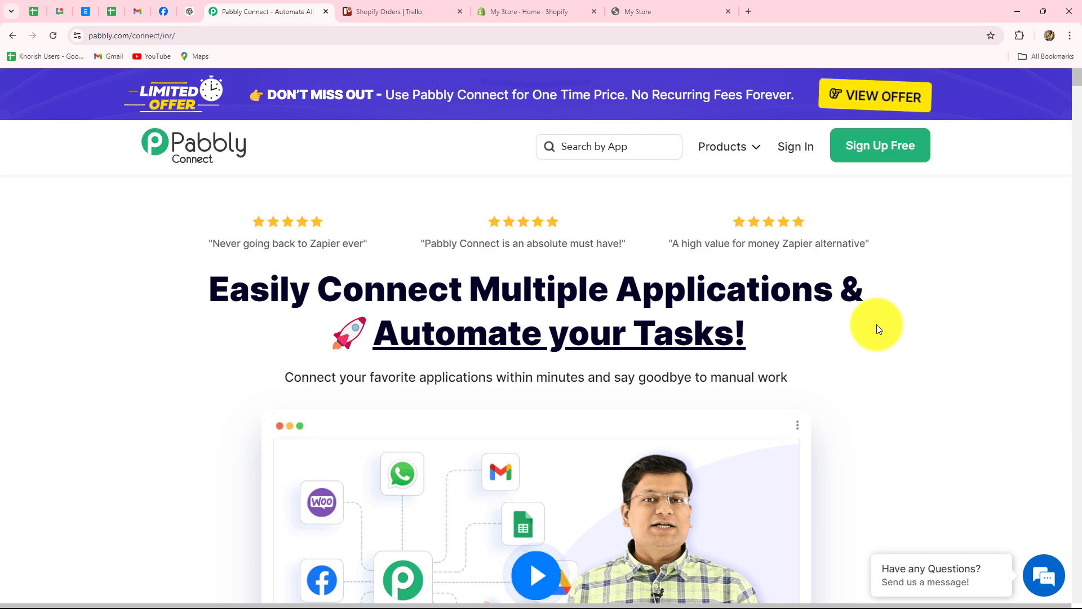
left_click(787, 151)
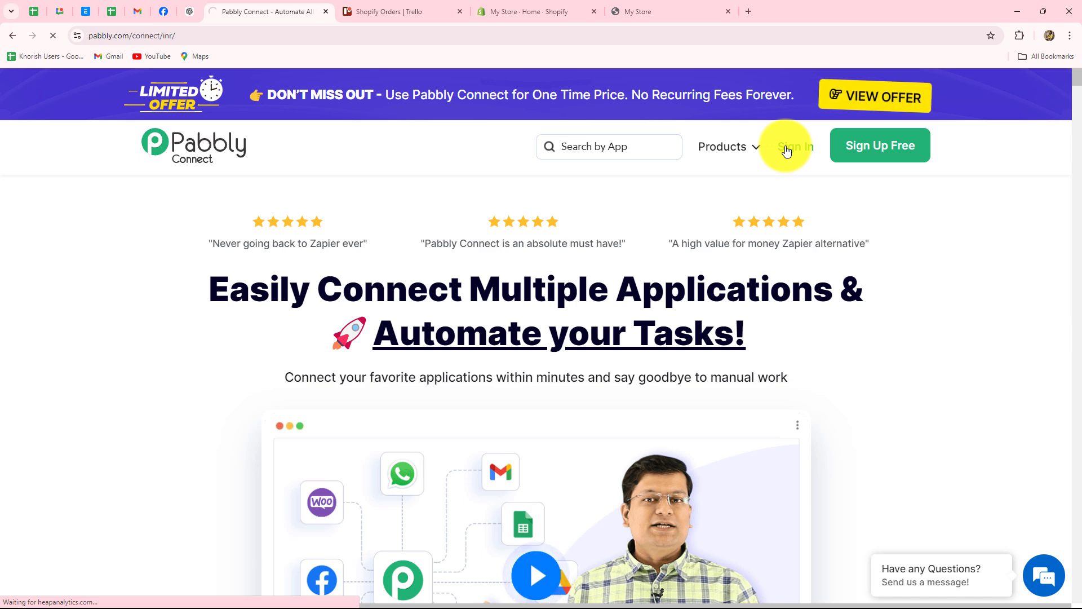
Step: Launch Pabbly Connect from the All Pabbly Apps list, reaching the empty dashboard with 3000 tasks
scroll(778, 163, "down", 3)
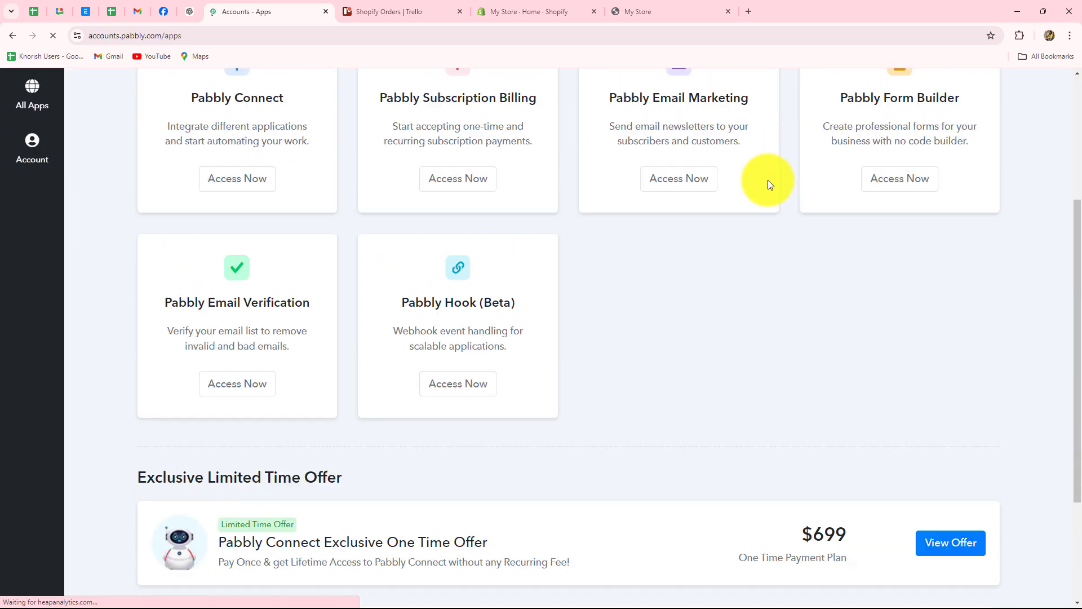
scroll(768, 180, "up", 2)
scroll(486, 211, "up", 2)
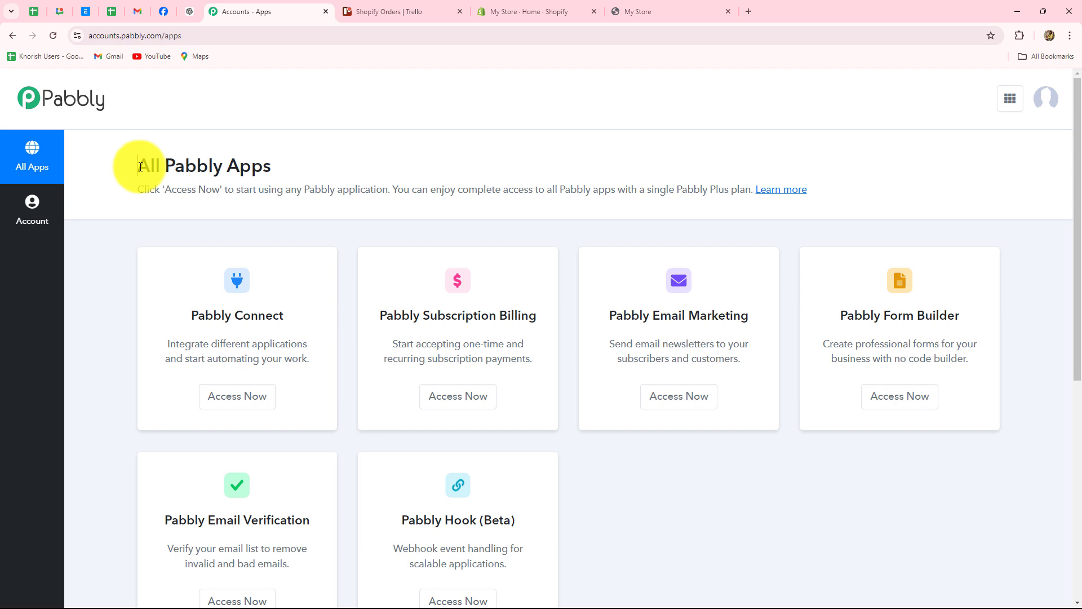
left_click_drag(137, 166, 302, 170)
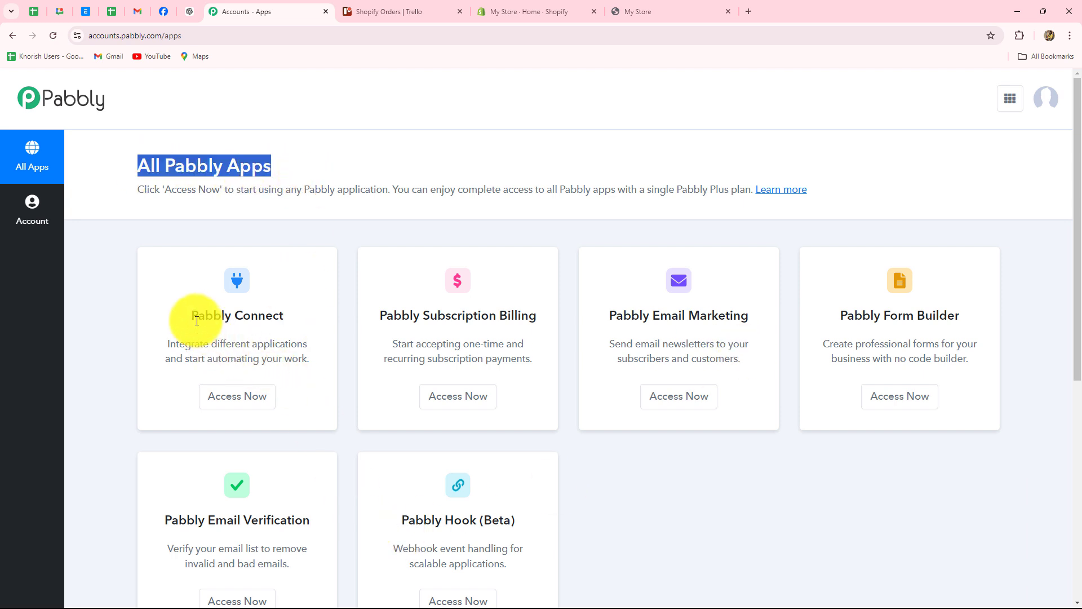
left_click_drag(193, 315, 297, 345)
left_click(263, 398)
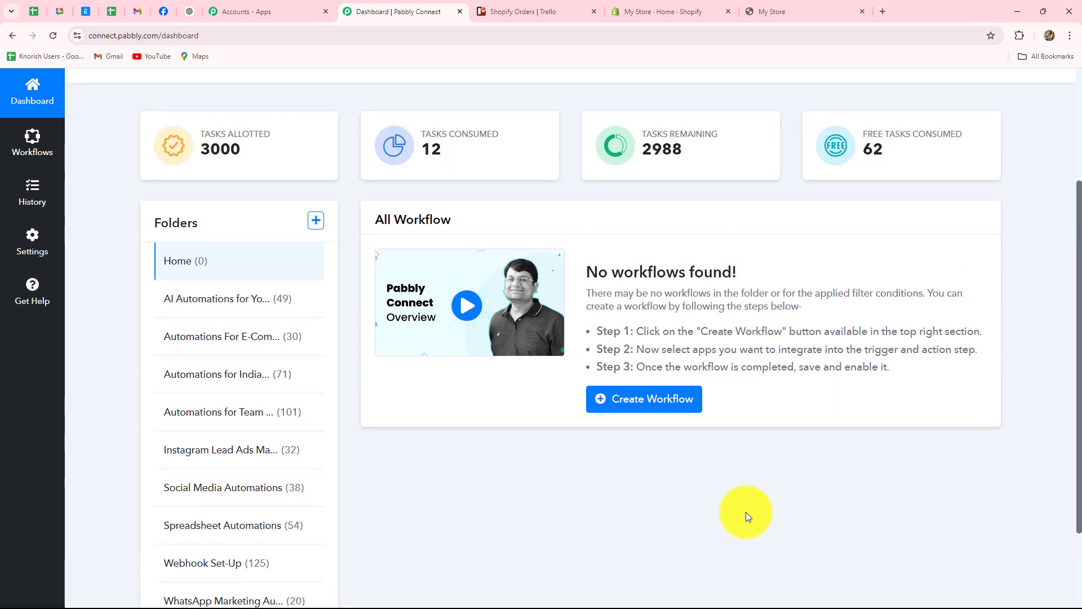
scroll(748, 516, "down", 2)
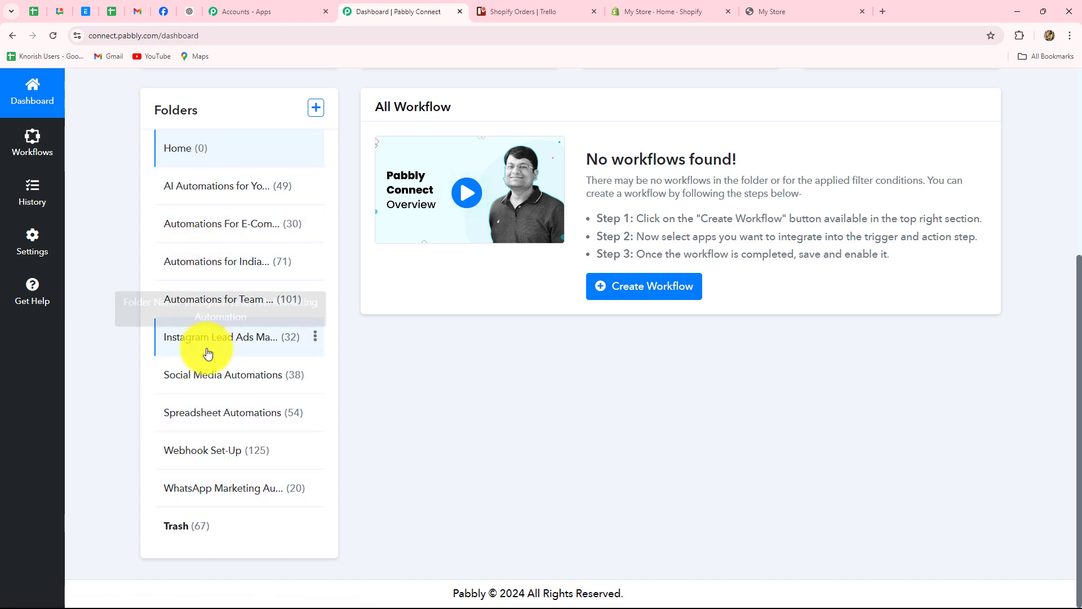
scroll(559, 451, "up", 5)
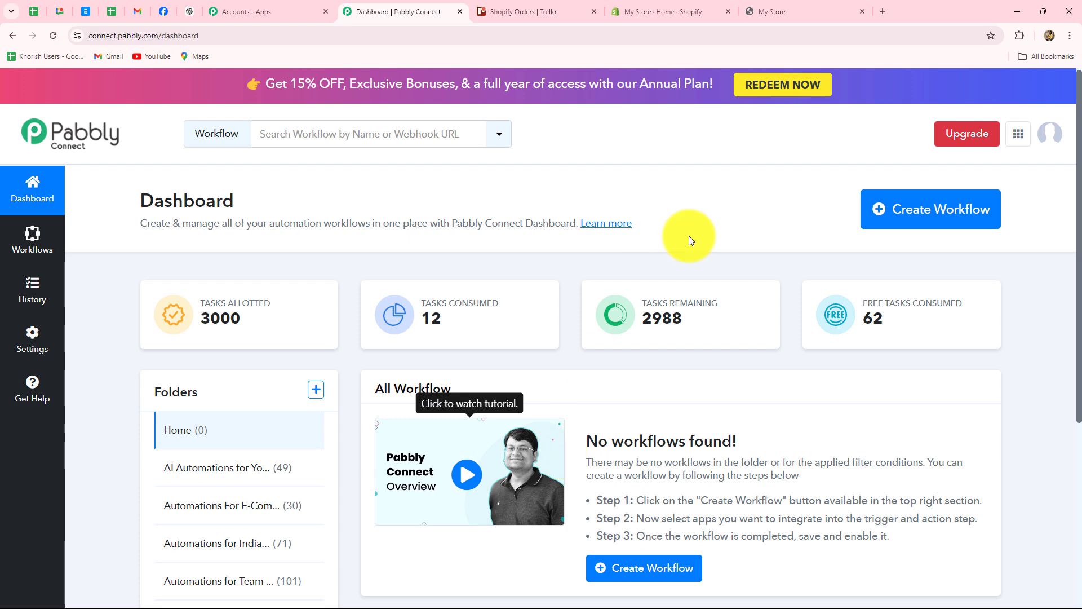
Step: Start a new workflow and paste the name 'Create Trello Cards on Shopify Purchase'
left_click(890, 220)
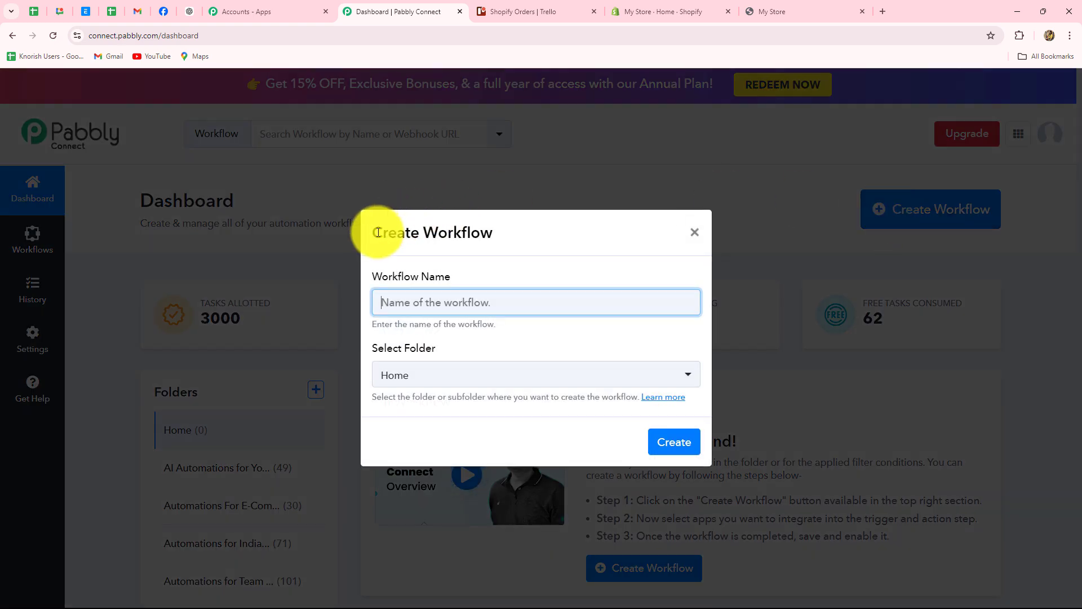
left_click_drag(364, 231, 493, 233)
left_click(488, 275)
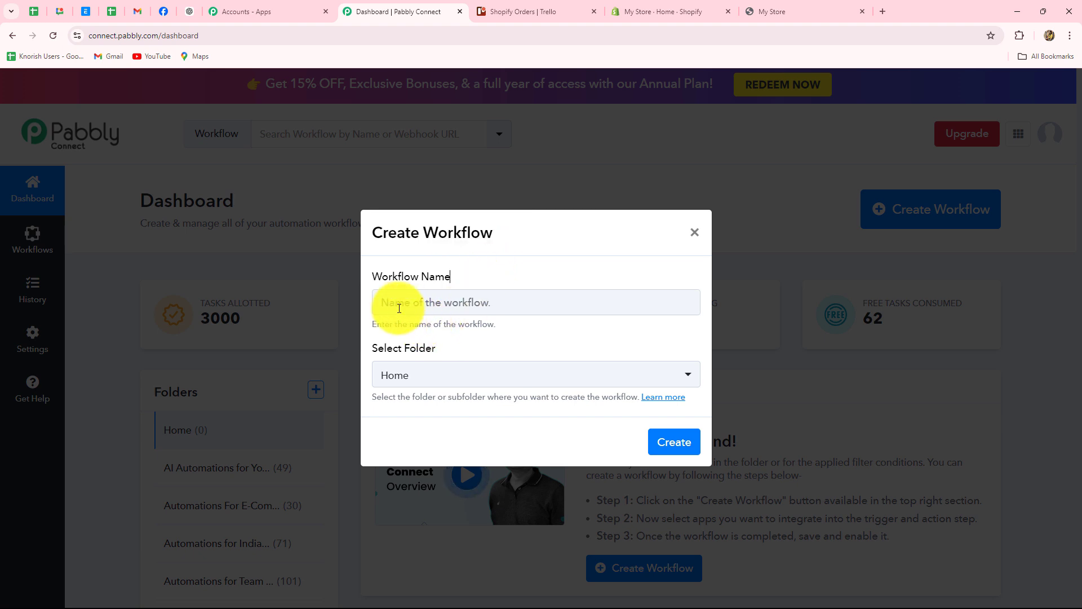
left_click(498, 309)
type("Create Trello Cards on Shopify Purchase")
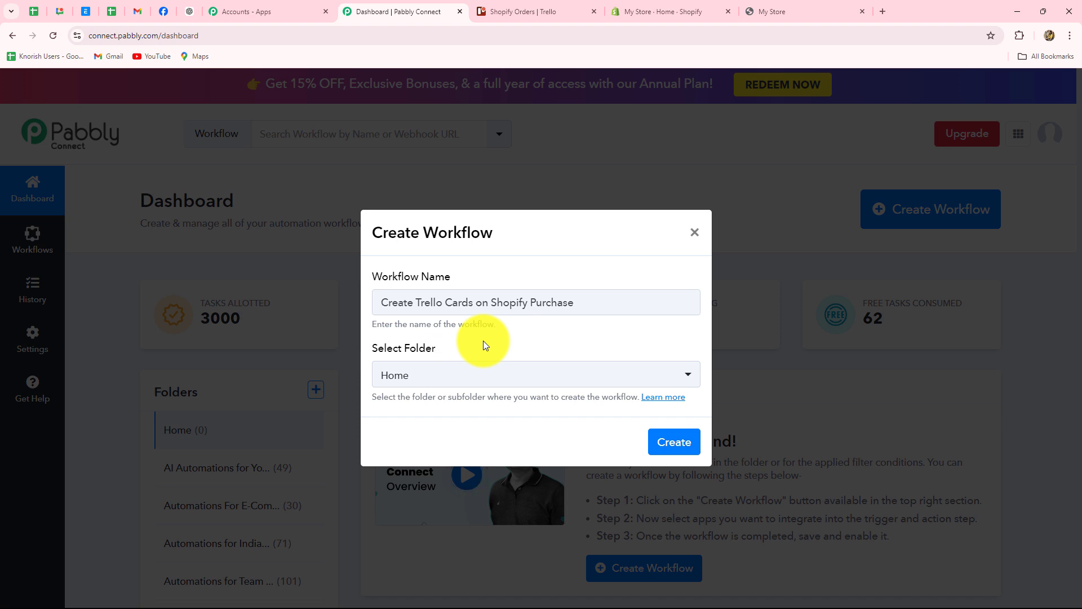
Step: Place it in the Automations for Team & Task Management folder and create the workflow
left_click(478, 380)
left_click(478, 382)
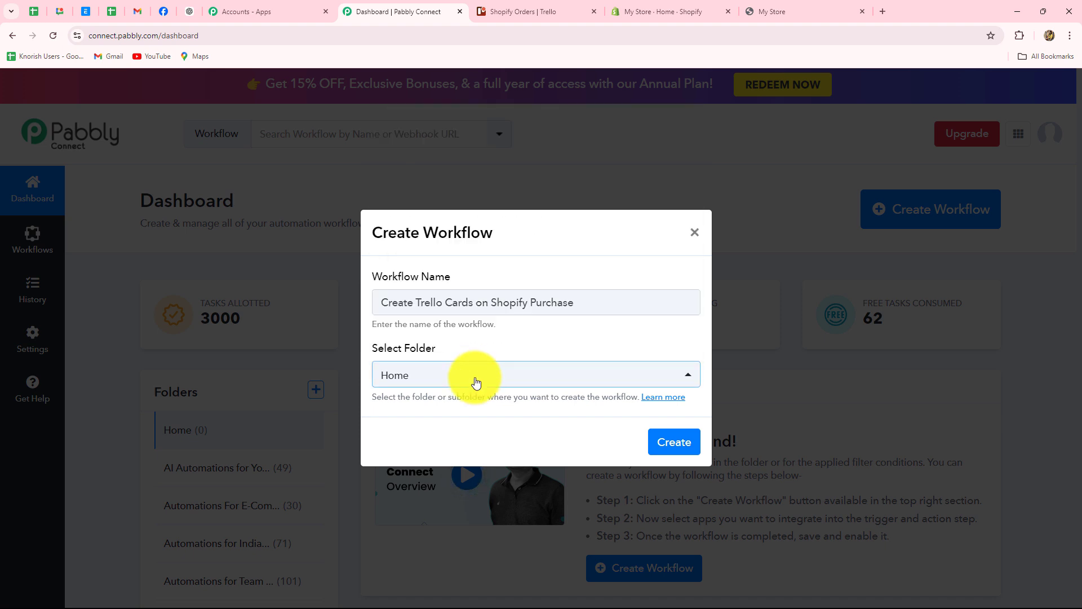
left_click(476, 382)
scroll(485, 310, "down", 1)
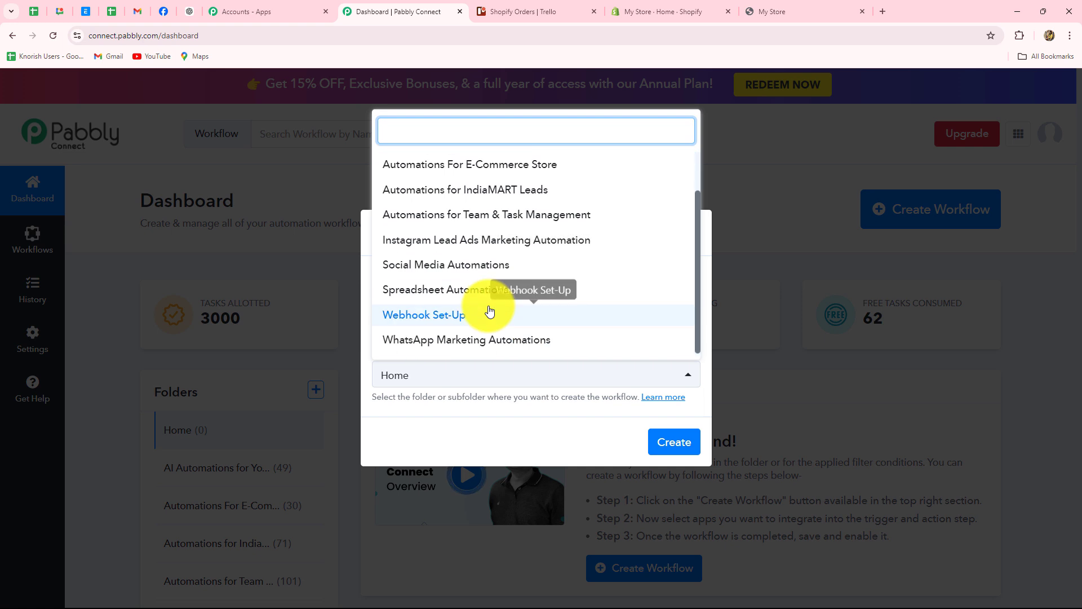
scroll(489, 306, "up", 1)
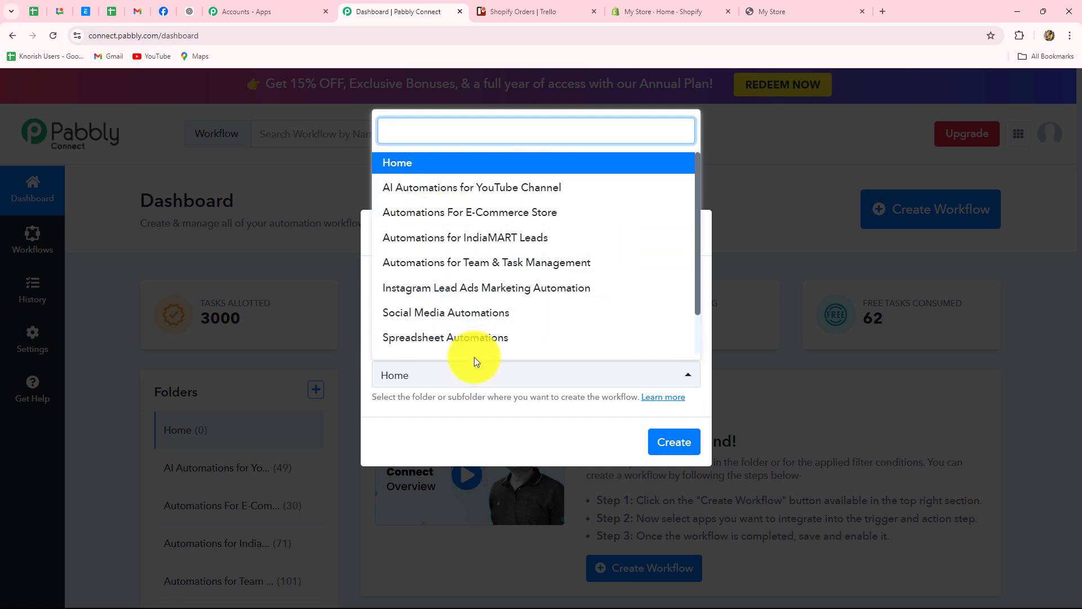
left_click(504, 265)
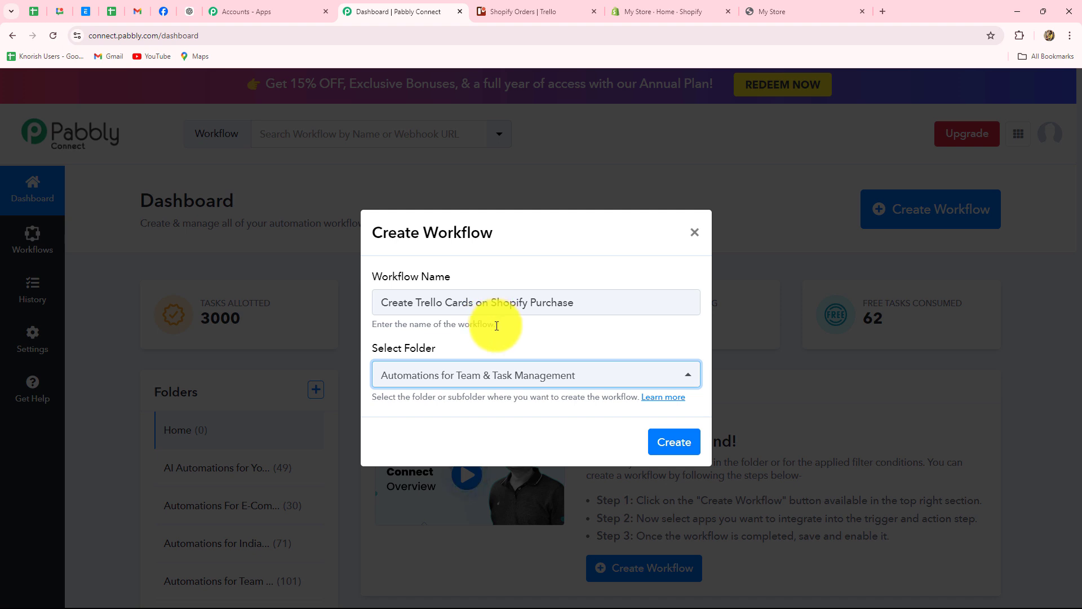
left_click(669, 448)
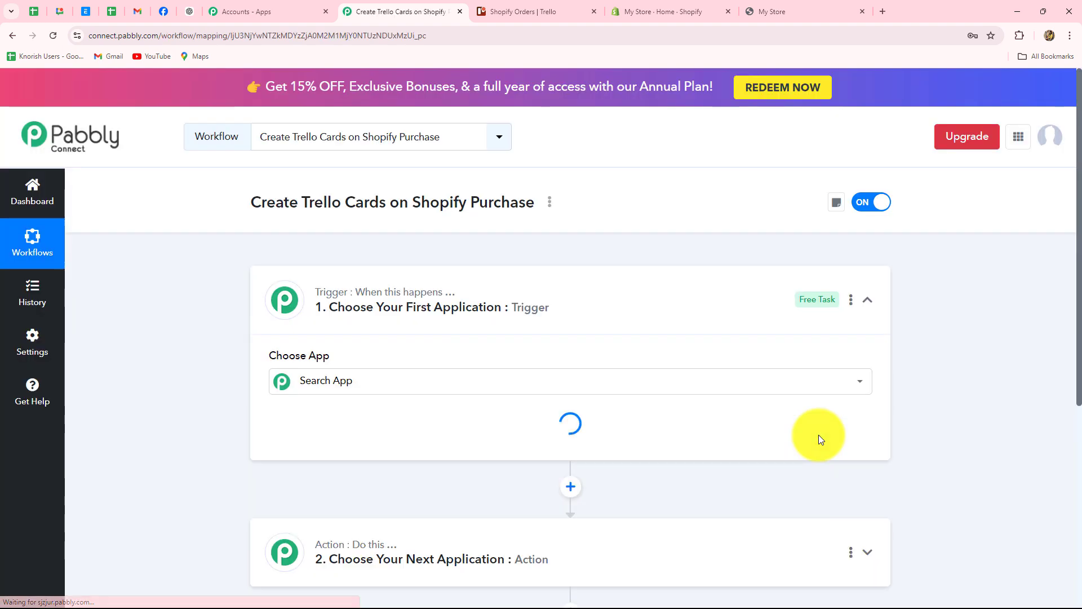
Step: Expand the workflow's Trigger step to reveal the Choose App list
left_click(876, 306)
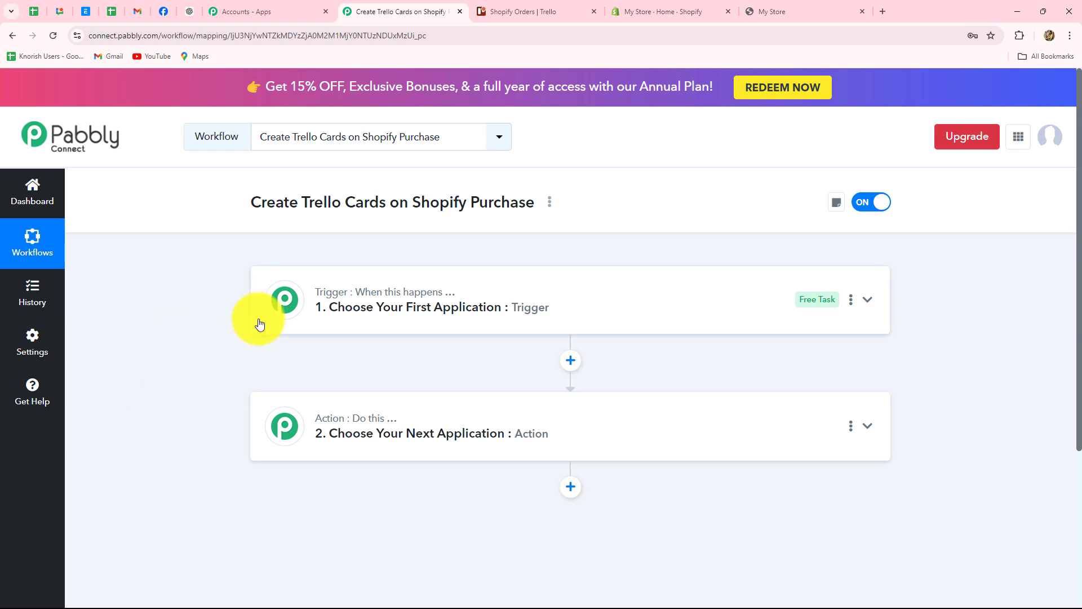
left_click(285, 297)
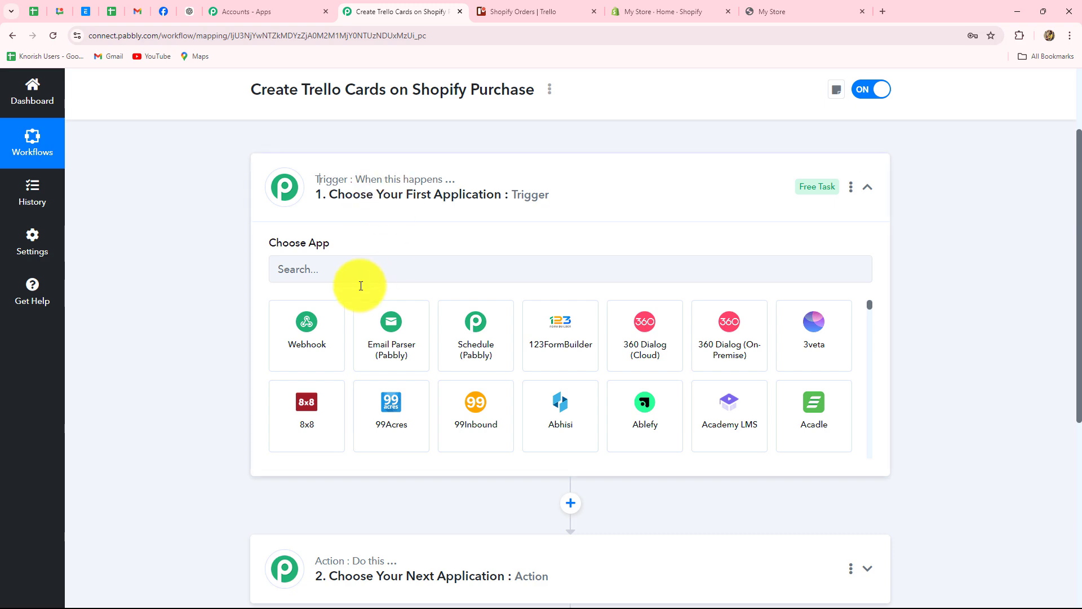
scroll(632, 392, "down", 3)
scroll(228, 447, "down", 4)
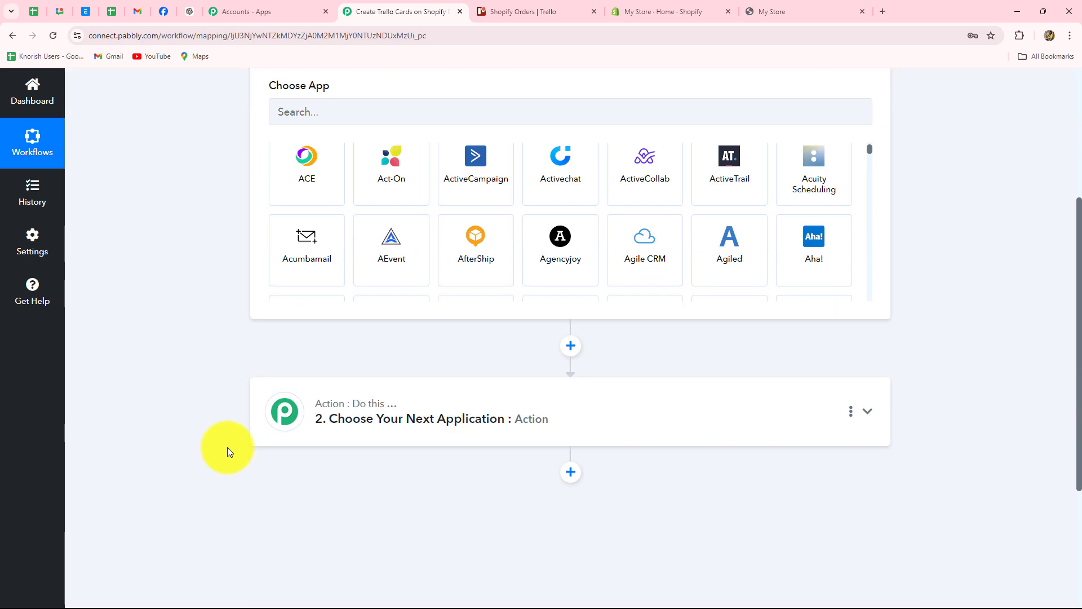
scroll(591, 553, "up", 4)
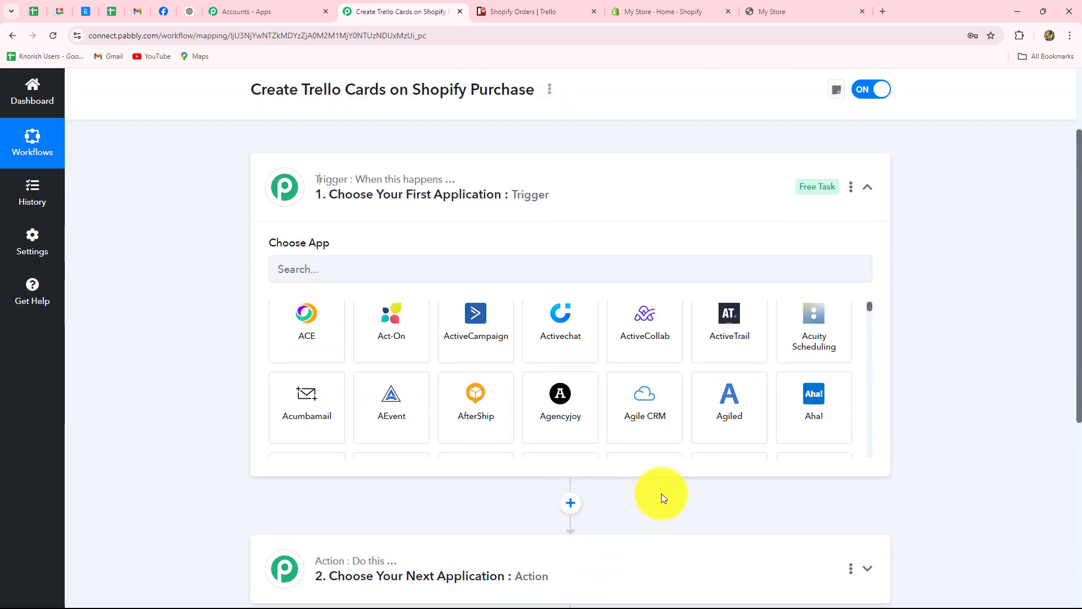
left_click(867, 186)
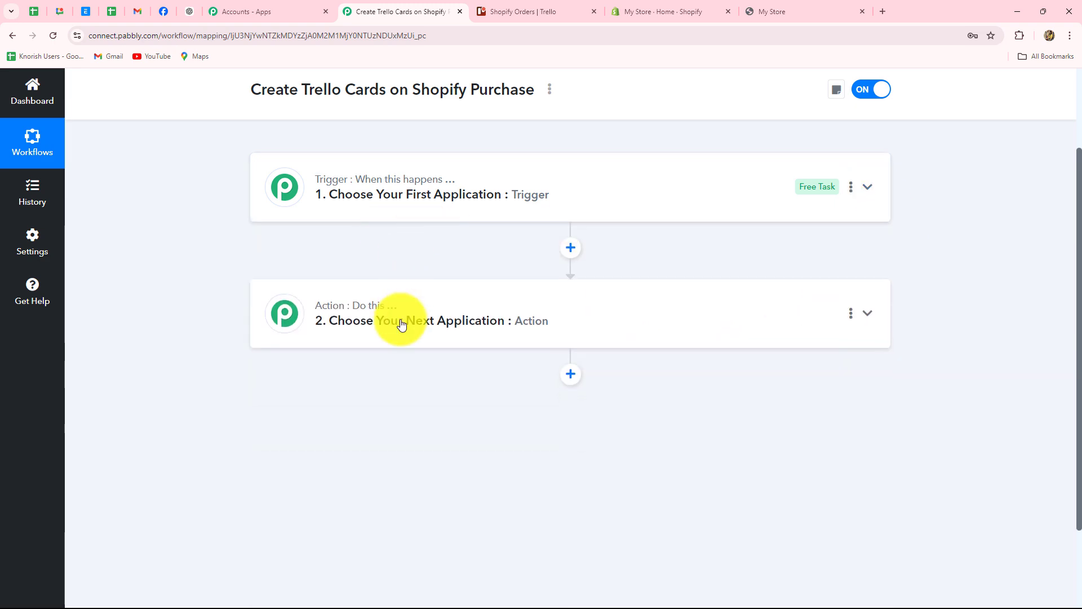
left_click(358, 193)
scroll(243, 306, "up", 2)
scroll(239, 302, "down", 3)
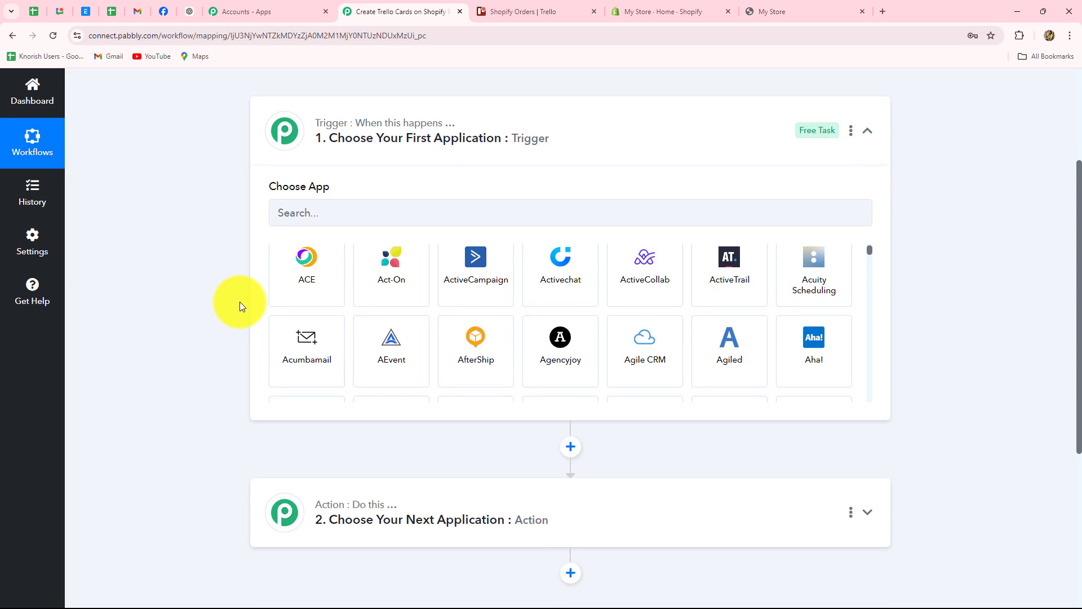
Step: Look over My Store's Shopify storefront and its featured products
left_click(766, 7)
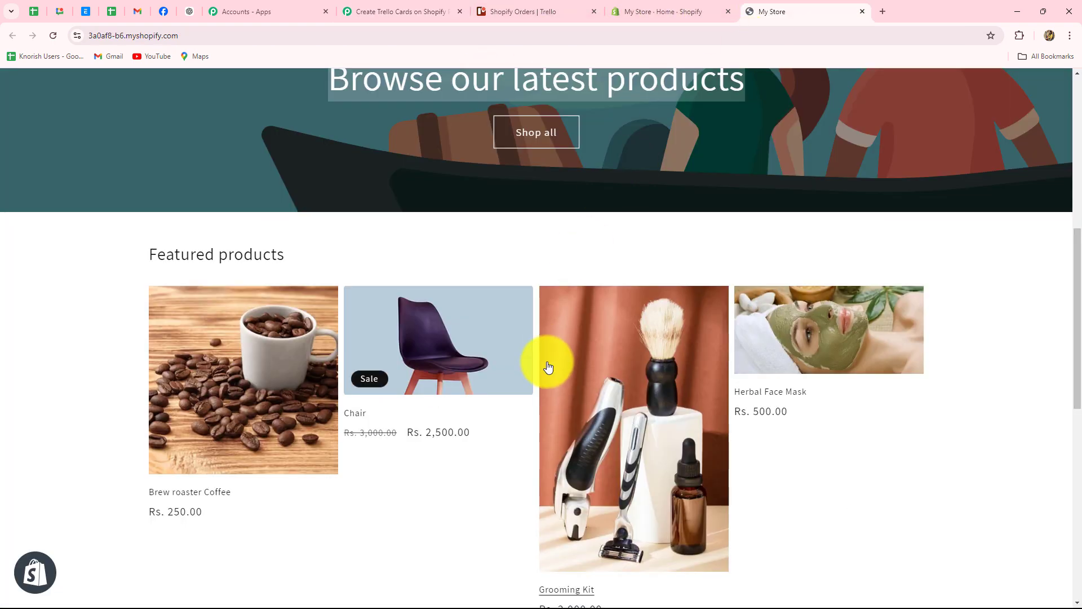
scroll(544, 372, "down", 1)
scroll(532, 392, "down", 2)
scroll(529, 394, "up", 4)
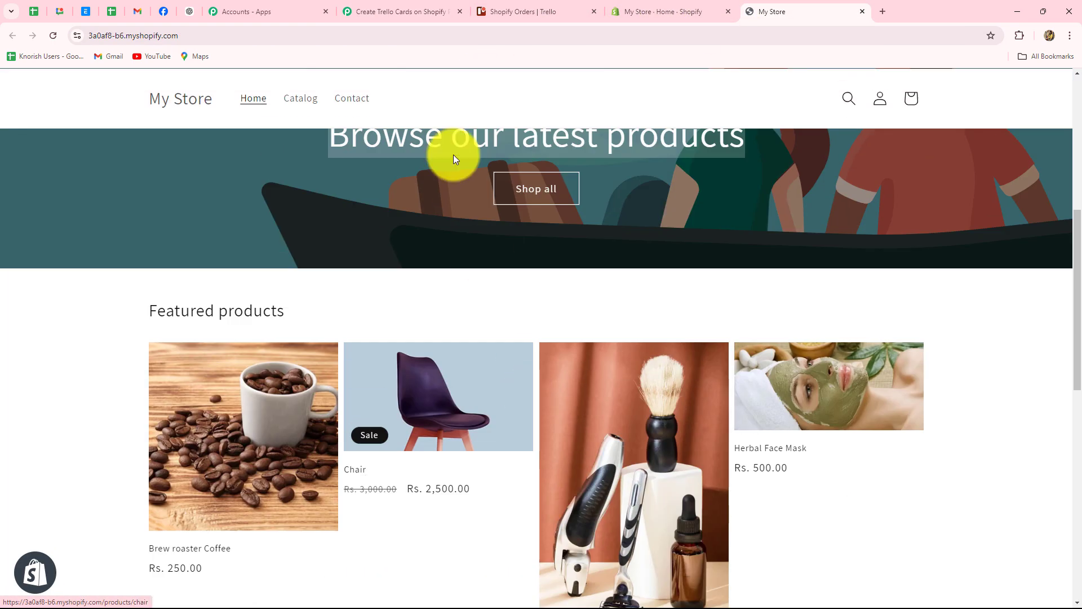
Step: Check the New Orders list on the Shopify Orders Trello board, then return to the workflow
left_click(423, 10)
left_click(514, 11)
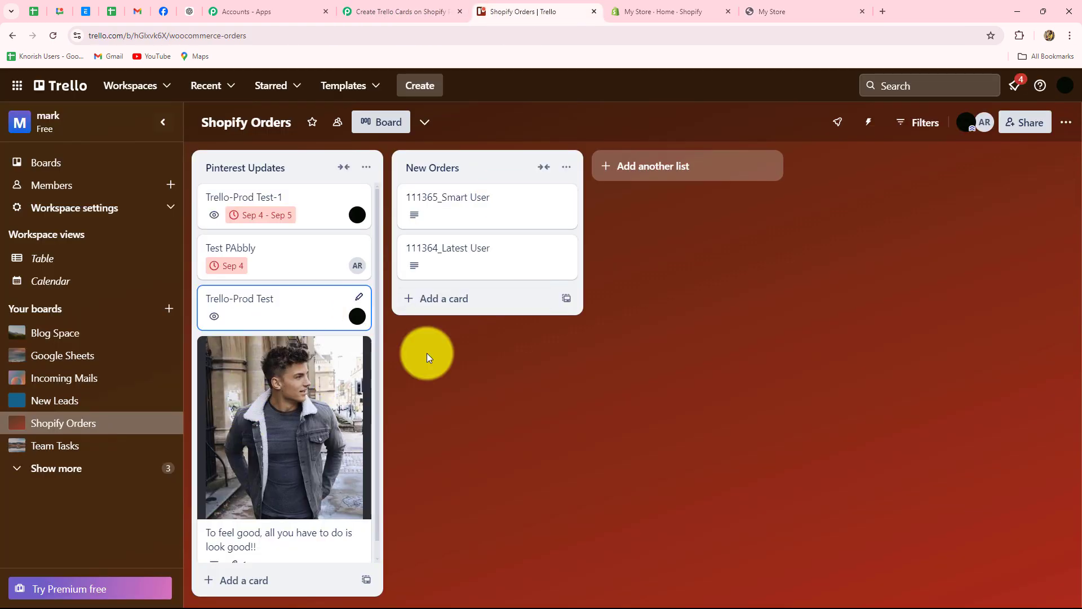
left_click(400, 10)
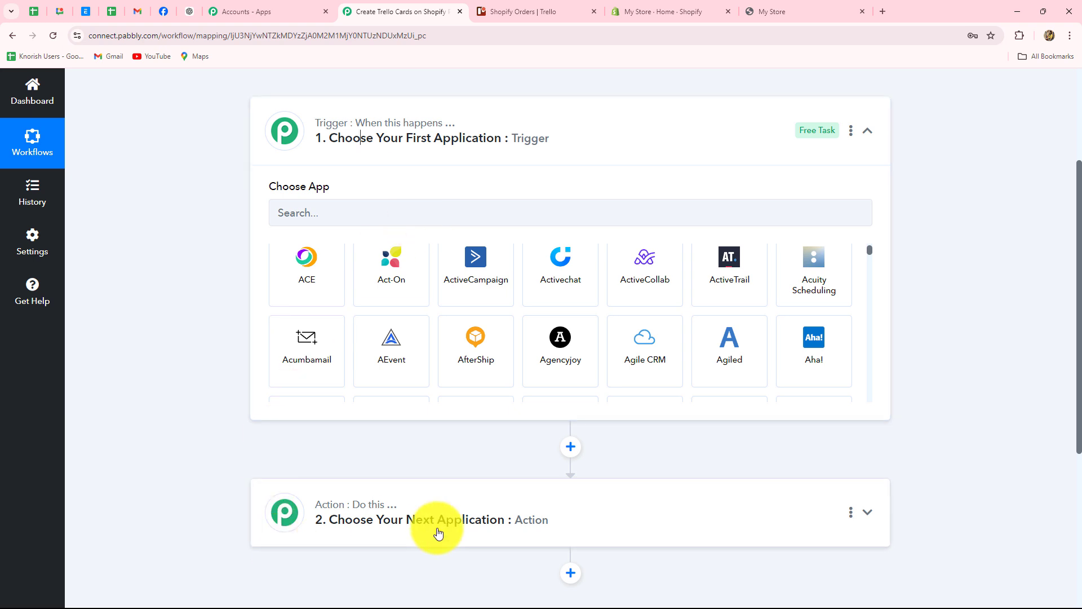
Step: Re-expand the Trigger step and put the cursor in the Choose App search field
left_click(867, 131)
scroll(186, 391, "up", 2)
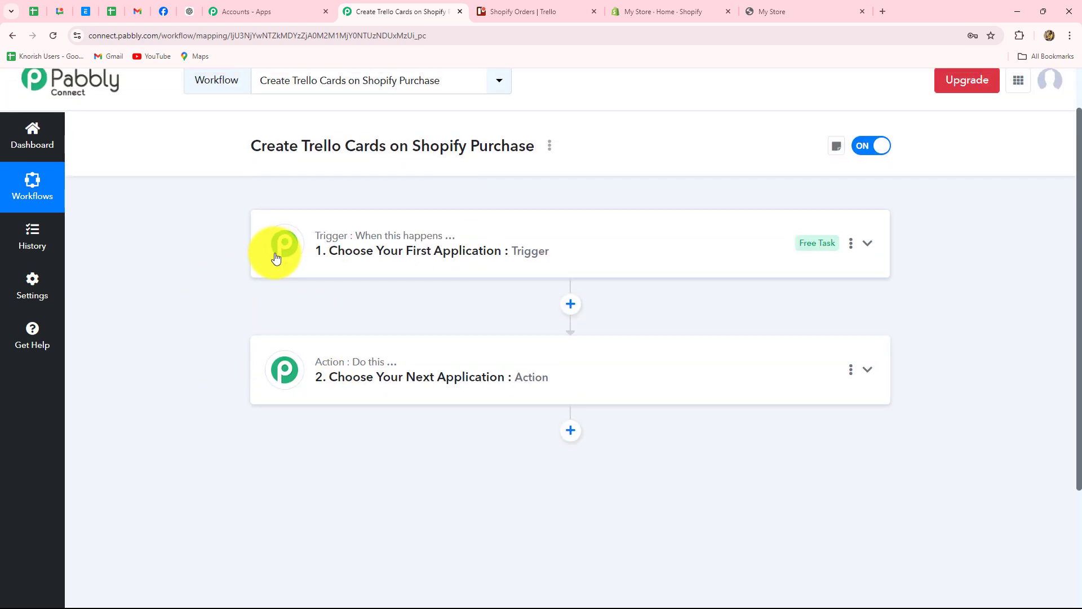
left_click(355, 248)
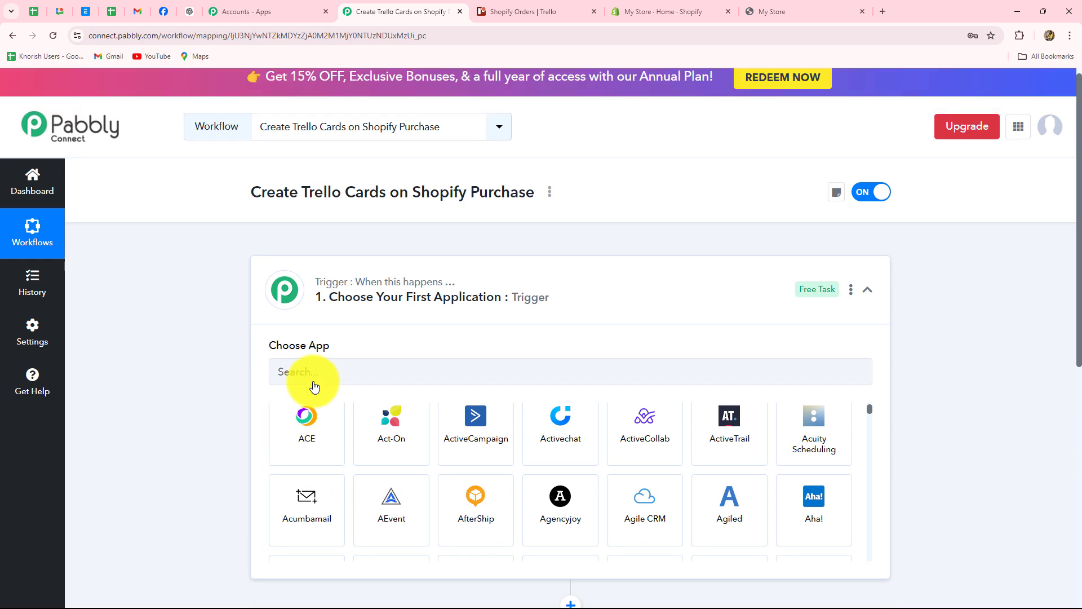
scroll(265, 394, "down", 2)
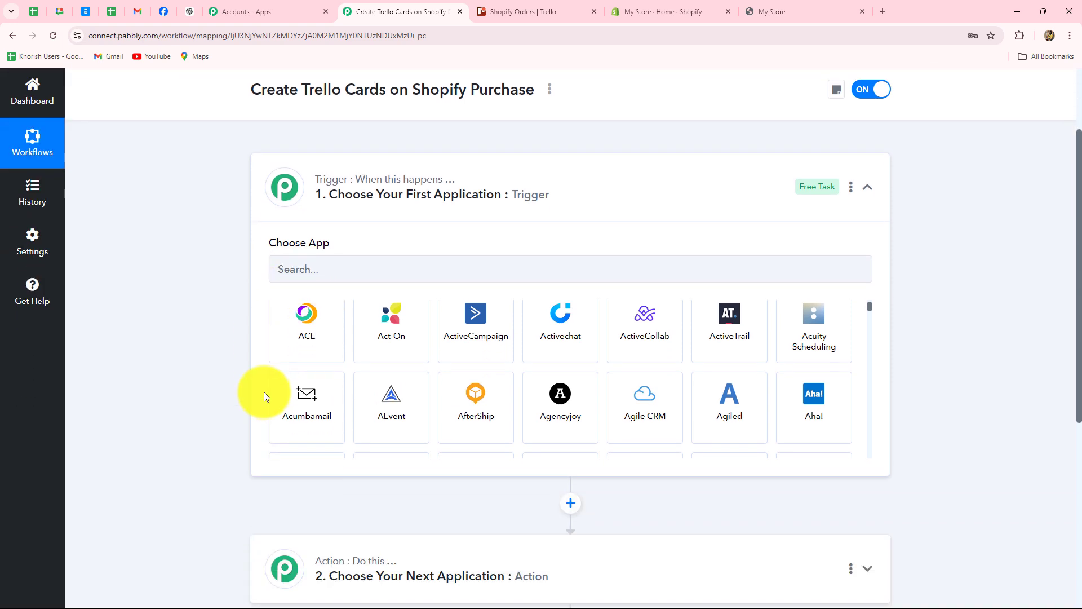
scroll(264, 391, "down", 2)
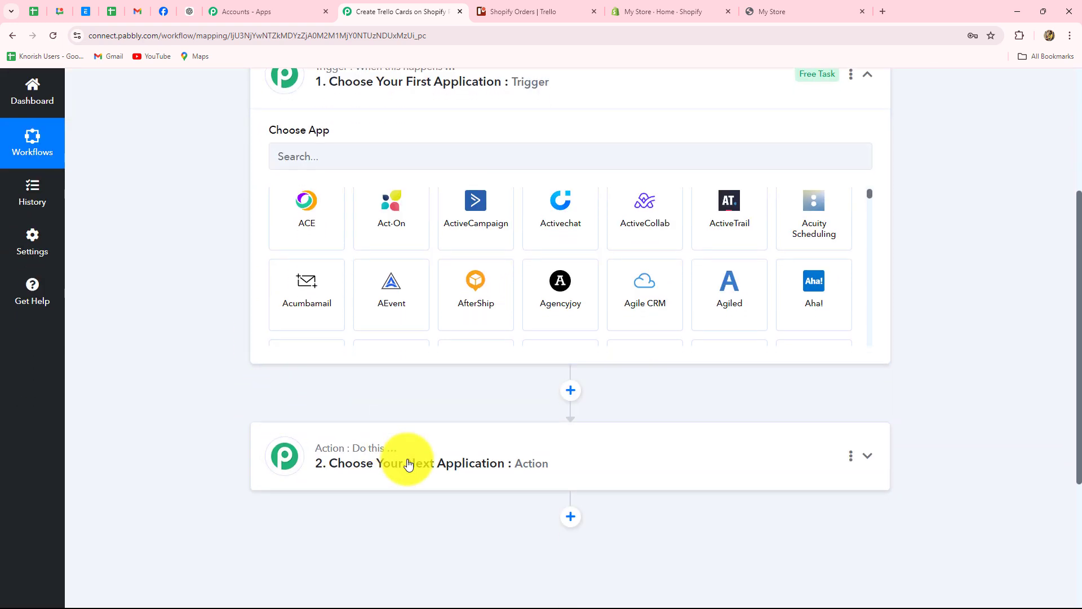
scroll(372, 479, "up", 2)
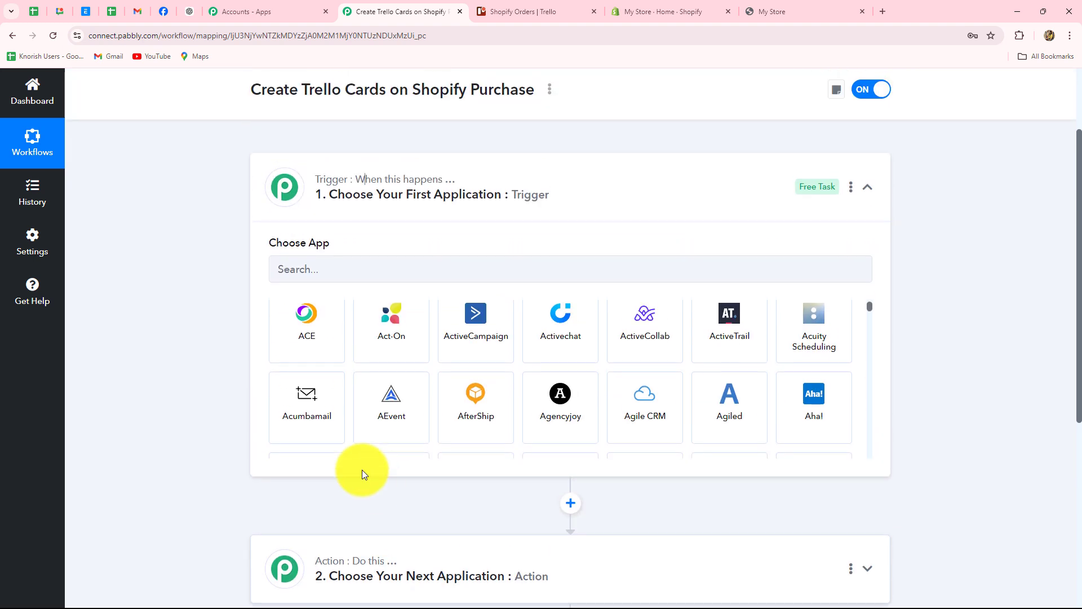
left_click(867, 187)
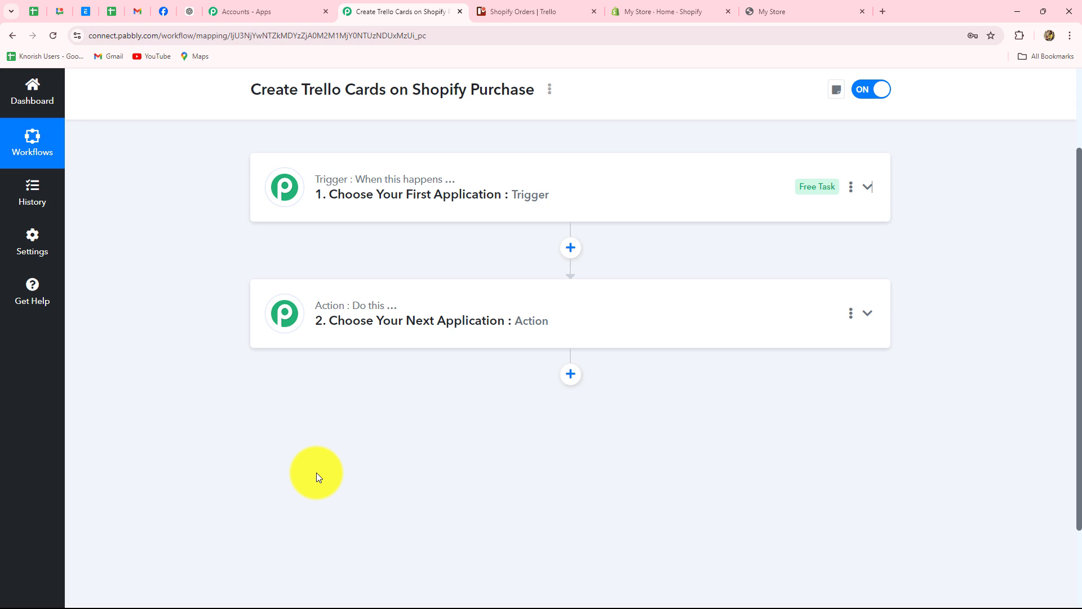
left_click(362, 221)
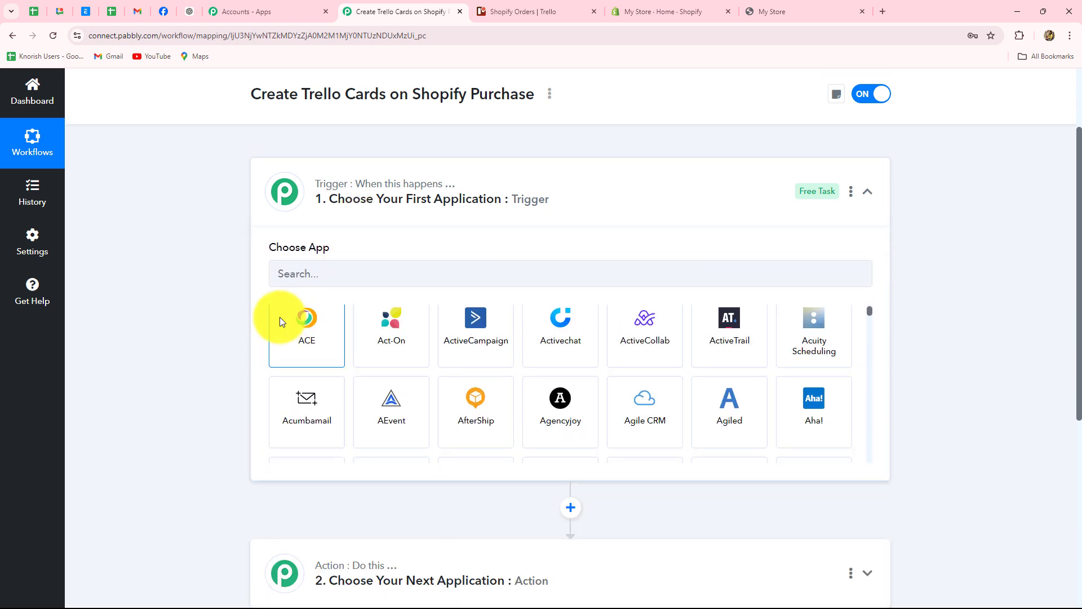
scroll(280, 316, "up", 2)
left_click(288, 382)
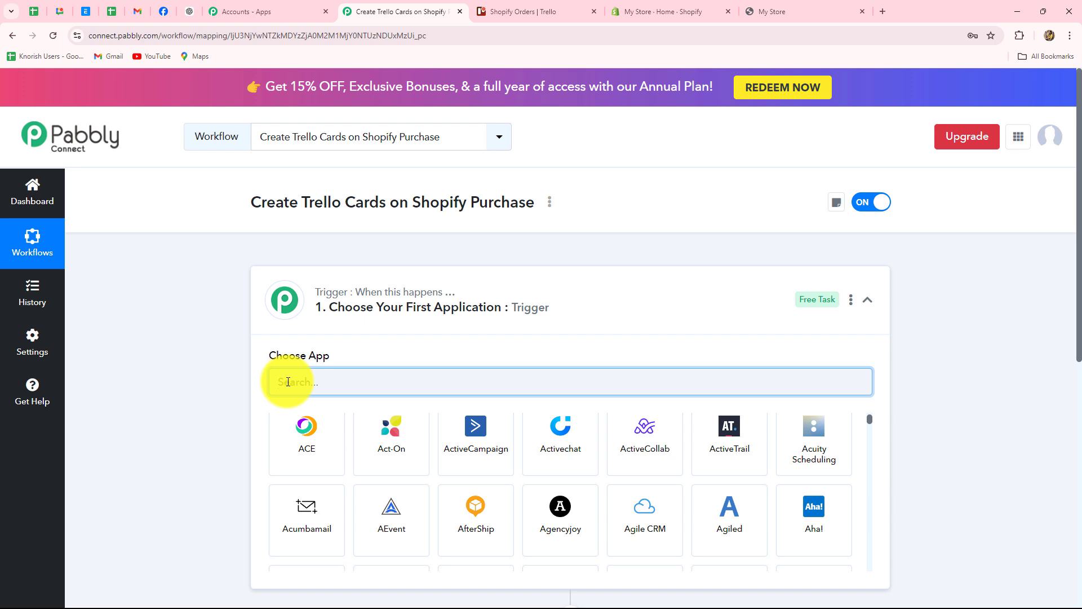
Step: Search 'Shop' and select Shopify as the trigger app
key("Caps_Lock")
type("Shop")
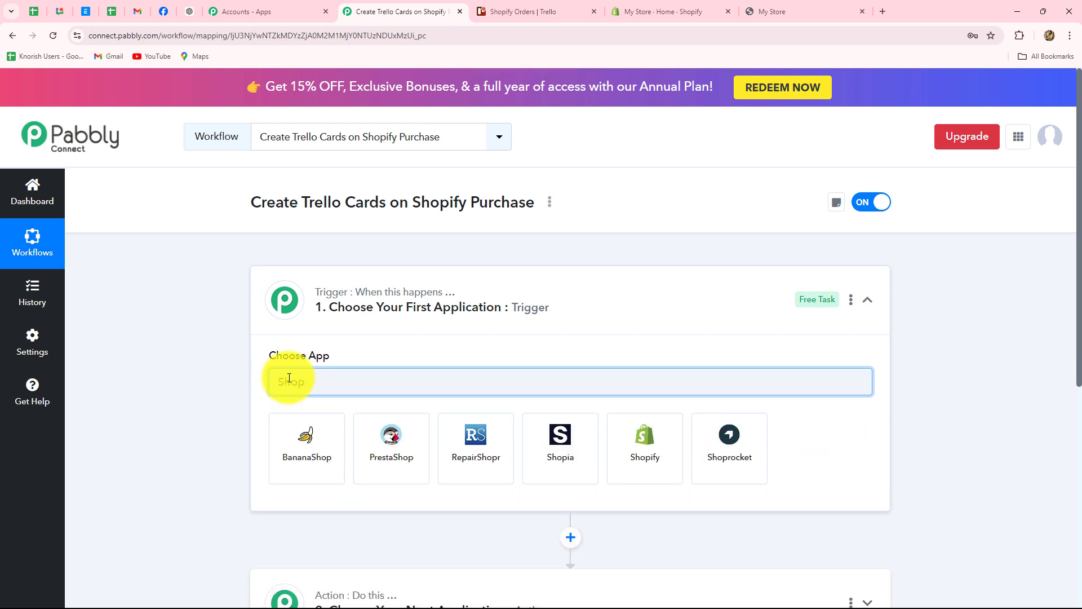
left_click(665, 457)
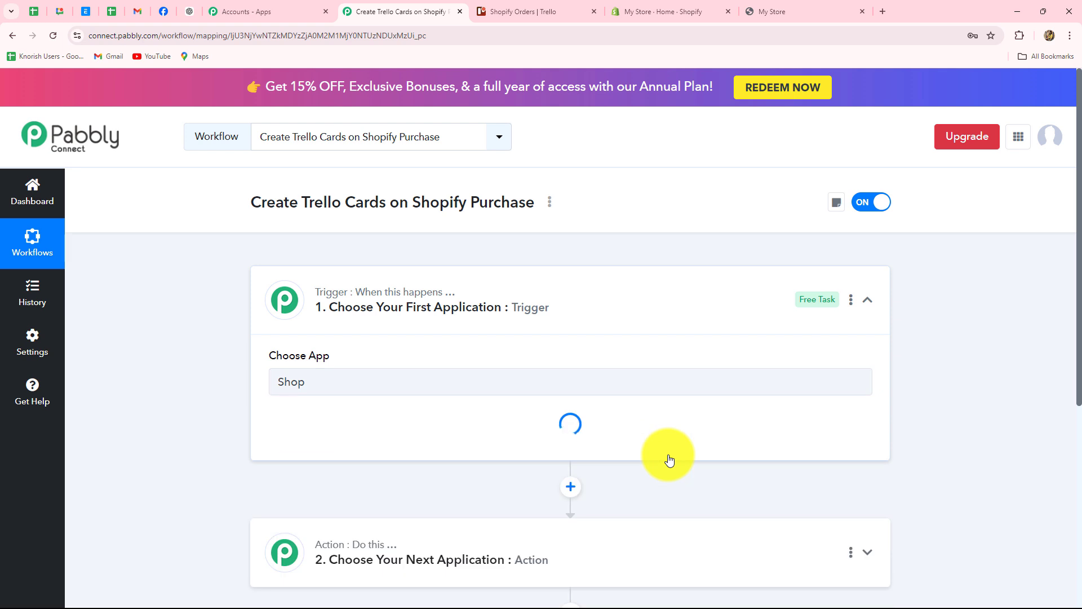
scroll(668, 455, "down", 1)
scroll(340, 438, "down", 2)
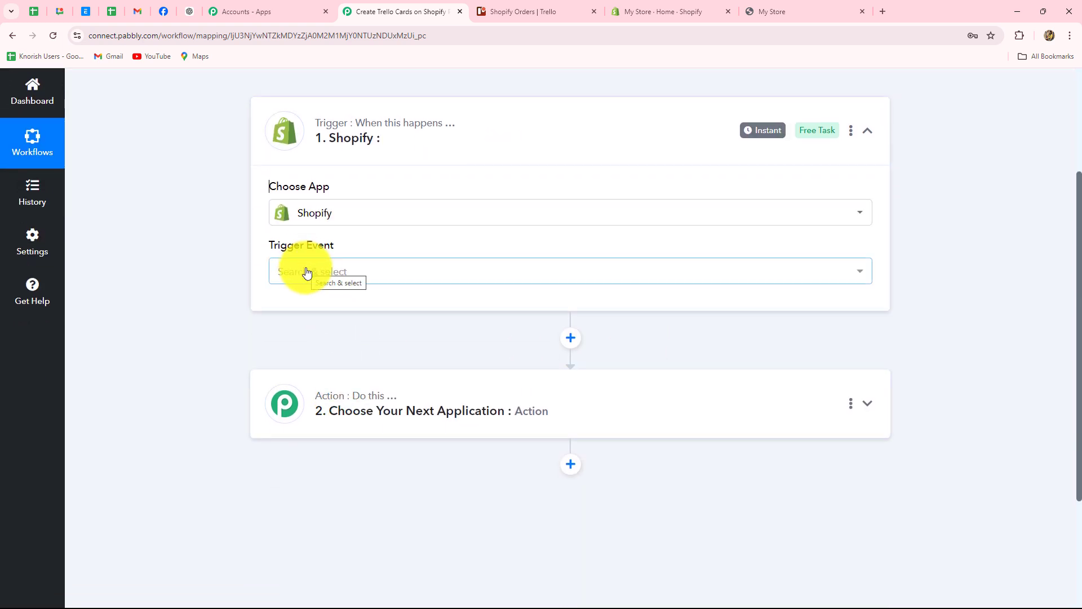
Step: Set the Shopify trigger event to New Order
left_click(306, 271)
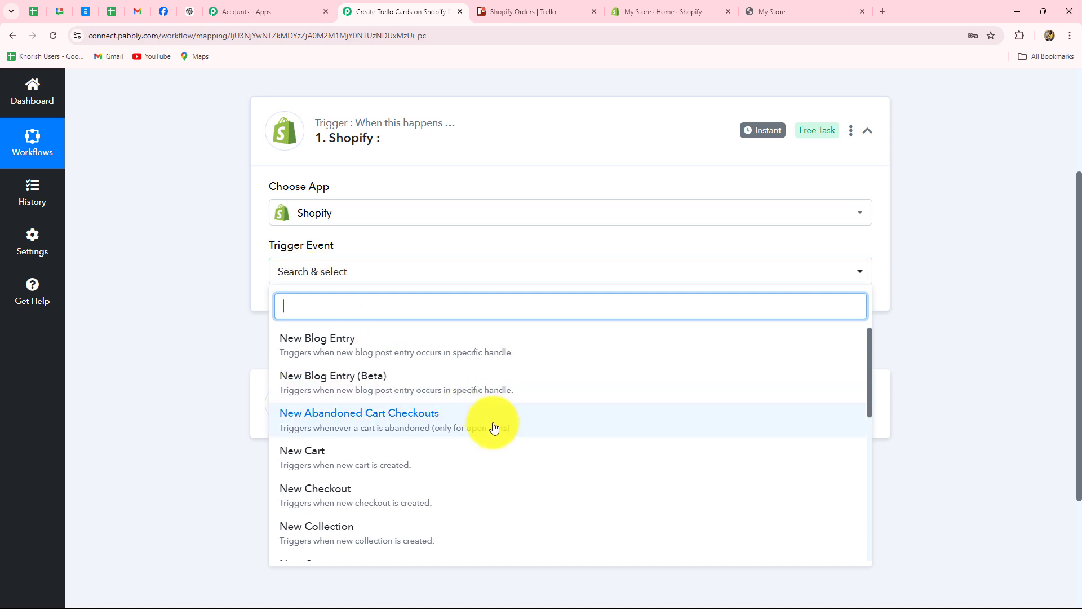
scroll(503, 438, "down", 3)
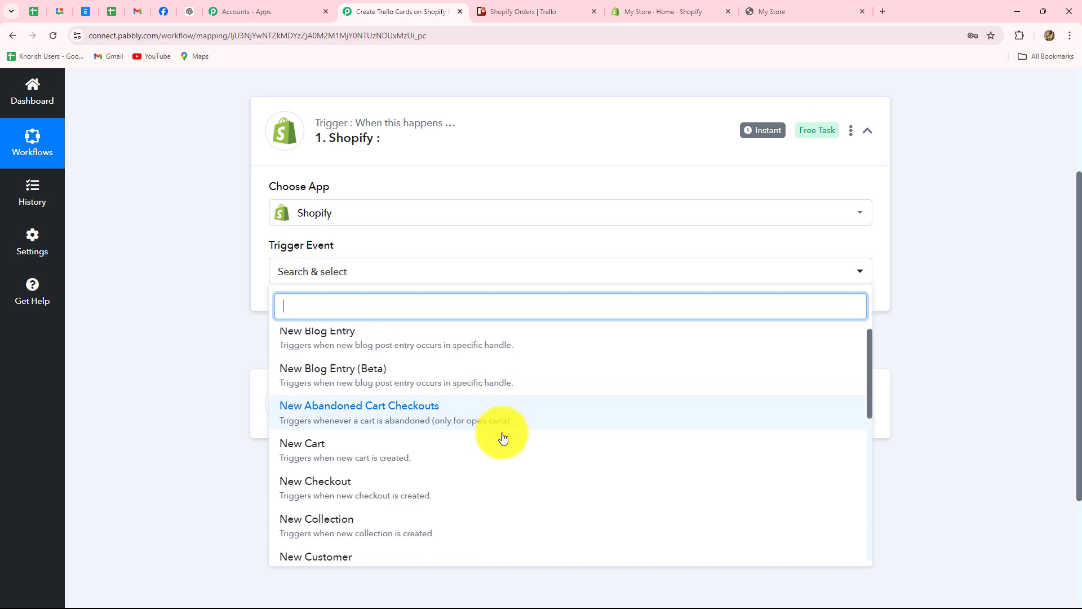
scroll(503, 437, "up", 3)
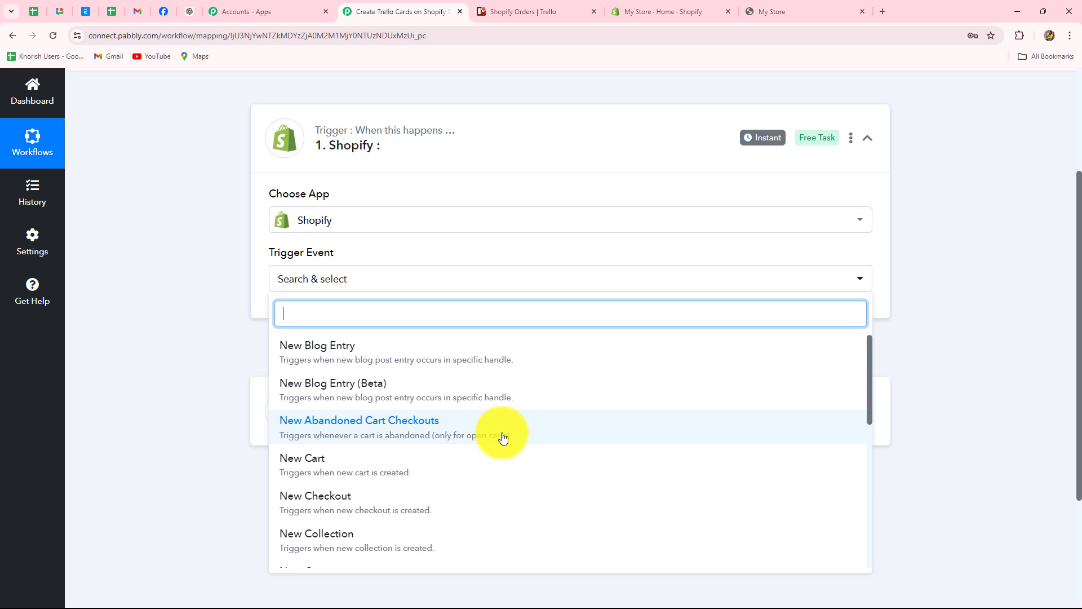
scroll(503, 437, "up", 1)
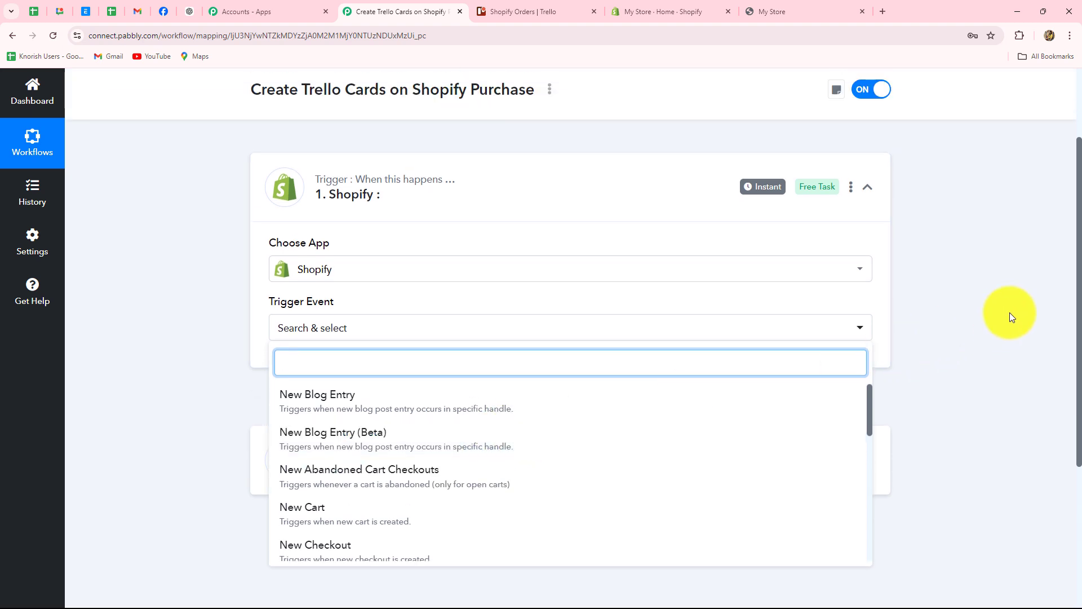
scroll(1009, 312, "down", 2)
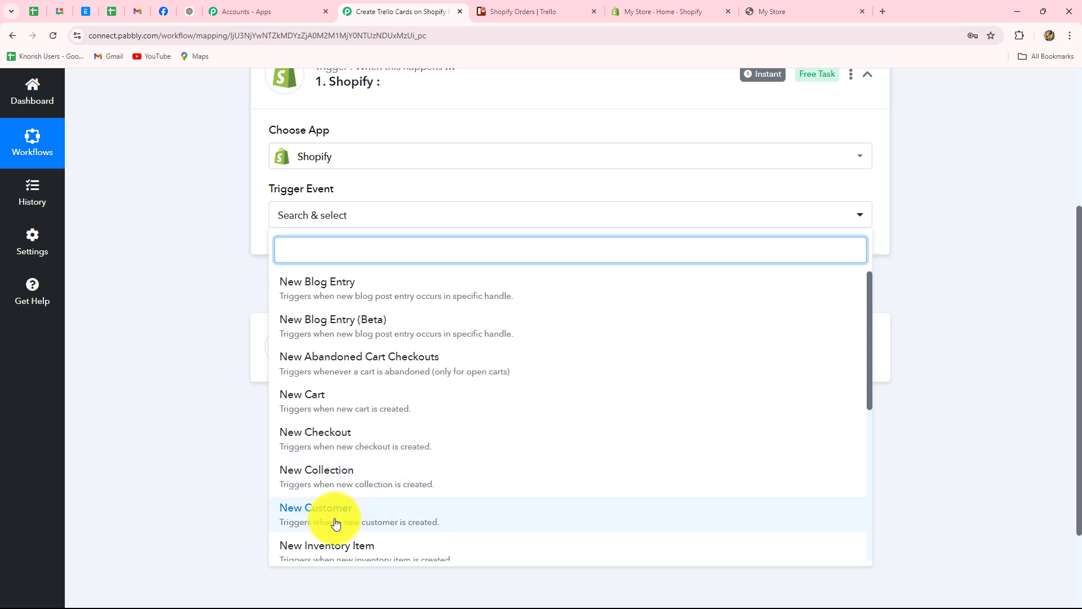
scroll(507, 417, "down", 2)
scroll(515, 411, "down", 3)
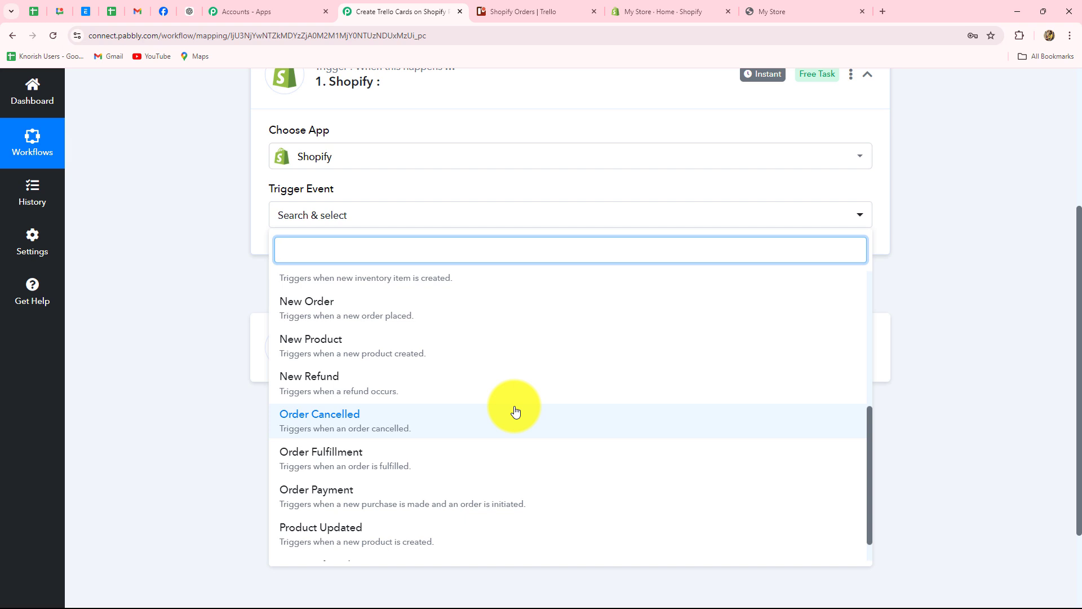
left_click(319, 318)
scroll(419, 358, "up", 2)
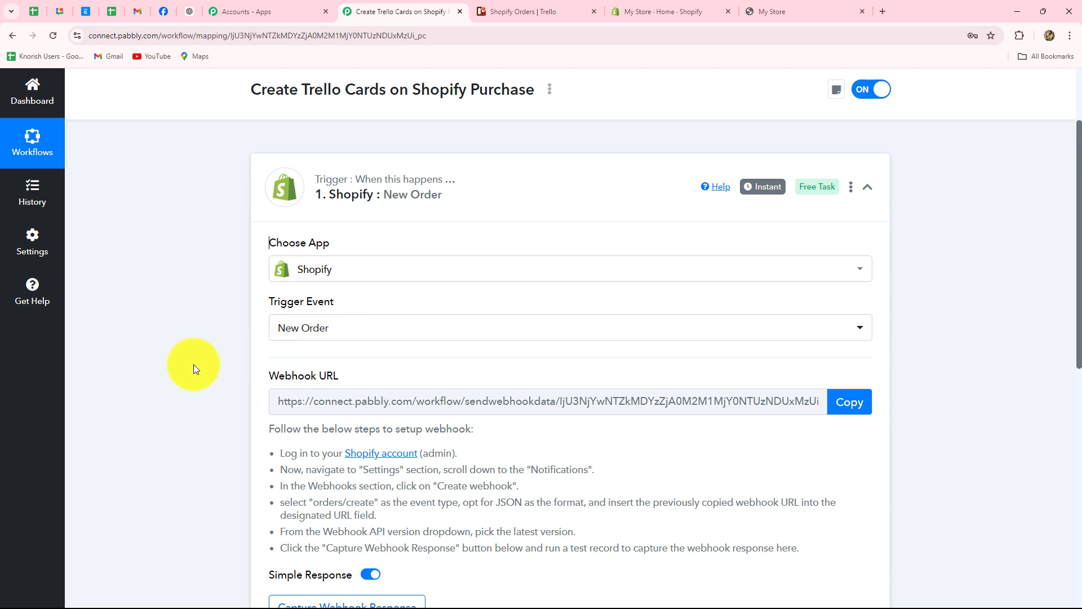
Step: Copy the Shopify New Order webhook URL and bring up the My Store admin
scroll(194, 364, "down", 2)
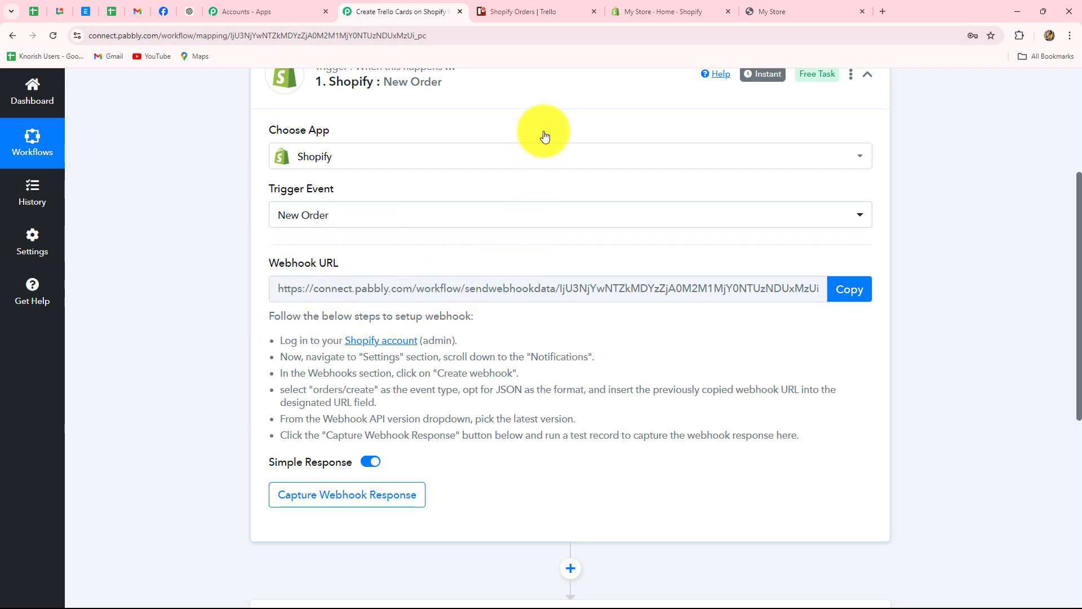
left_click(673, 11)
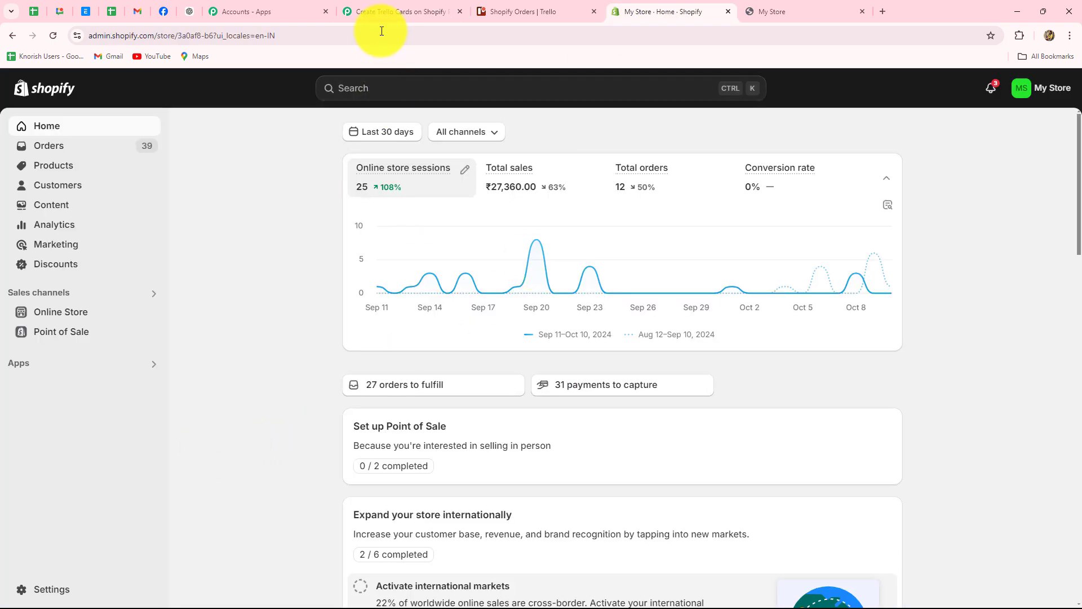
left_click(389, 11)
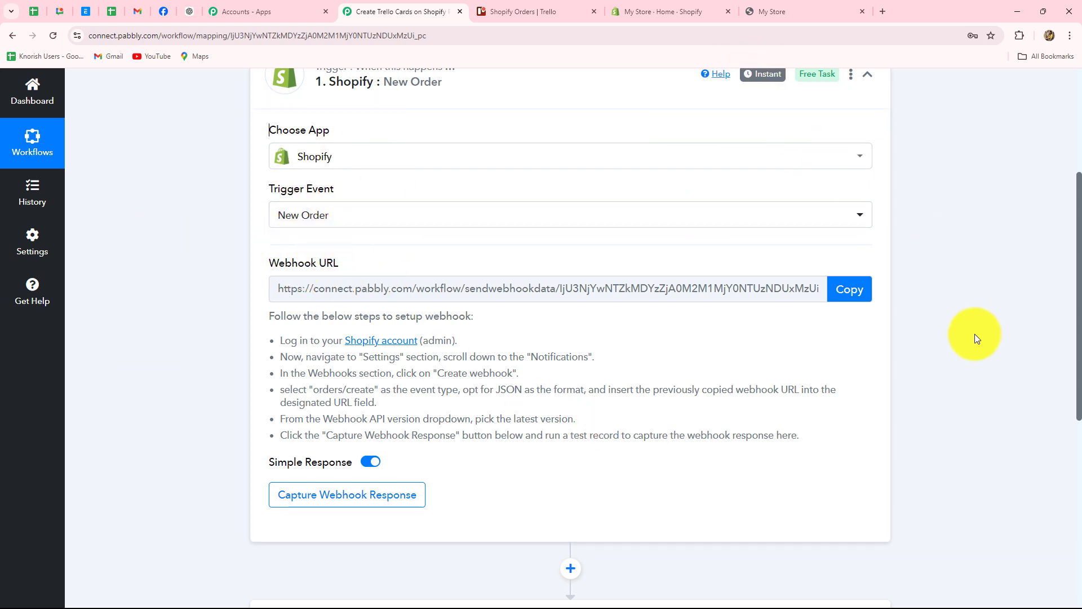
scroll(975, 334, "down", 2)
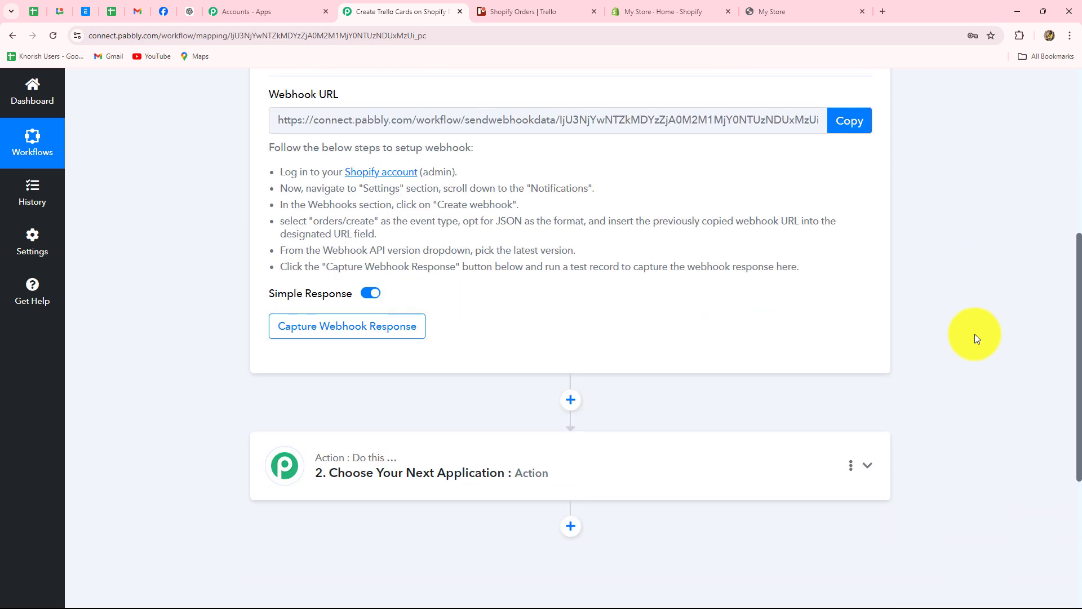
scroll(975, 334, "up", 2)
left_click(853, 288)
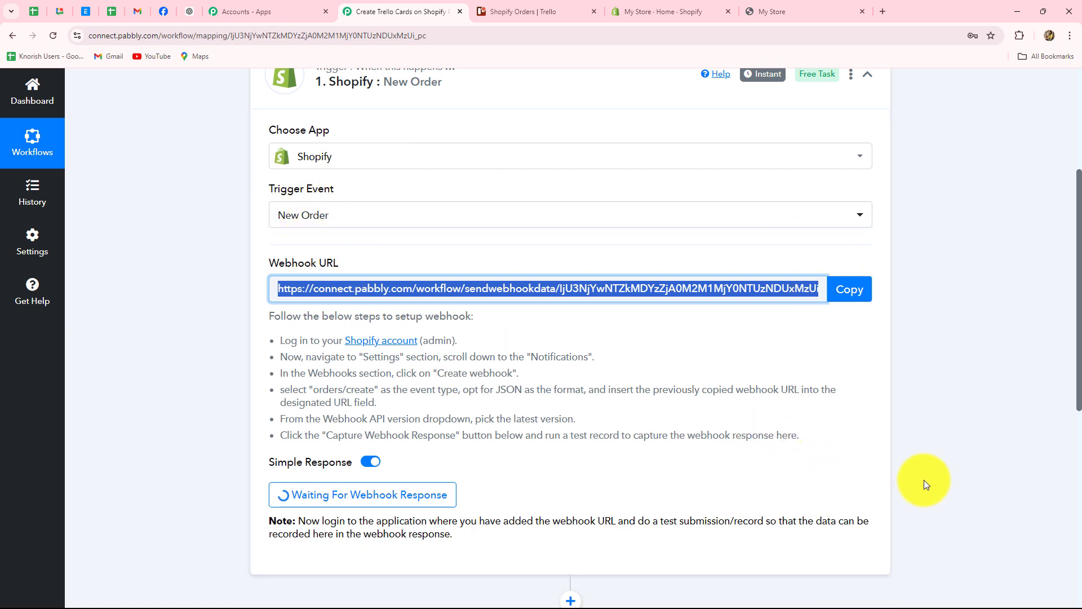
scroll(963, 460, "down", 2)
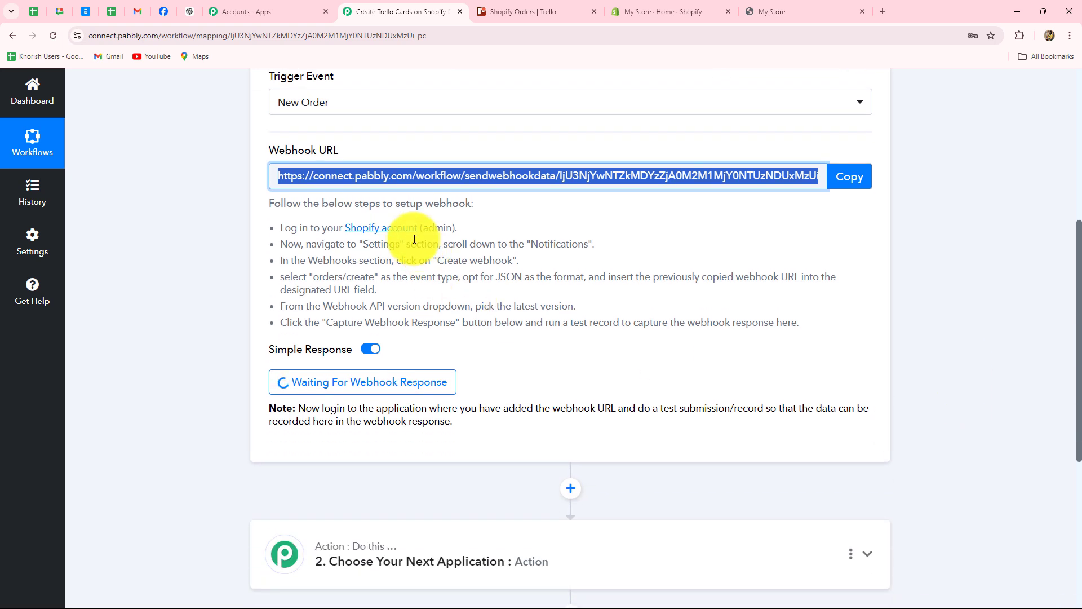
left_click_drag(282, 229, 800, 324)
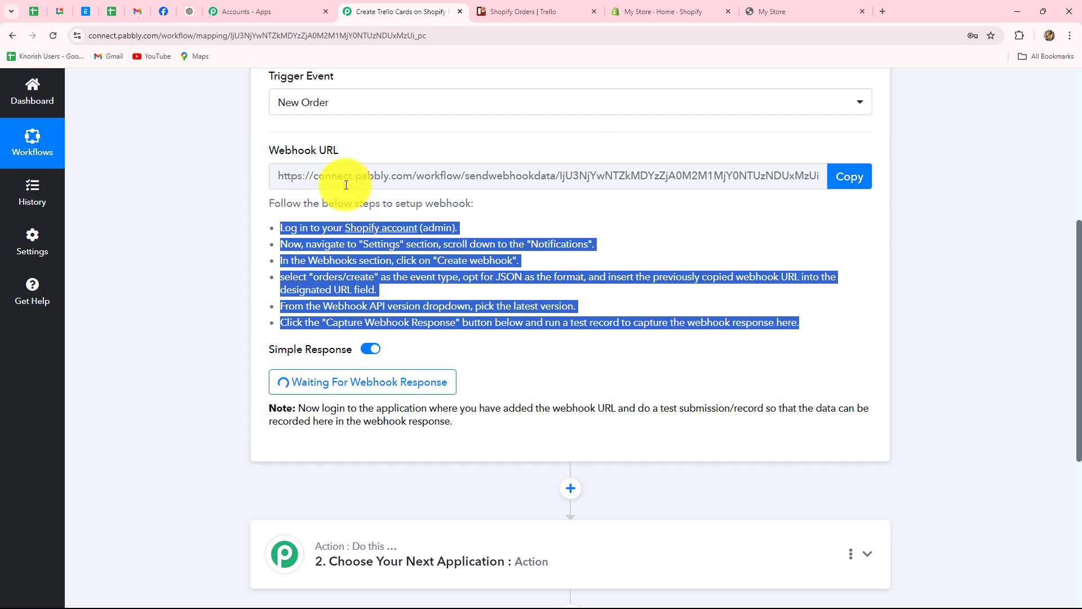
left_click(216, 306)
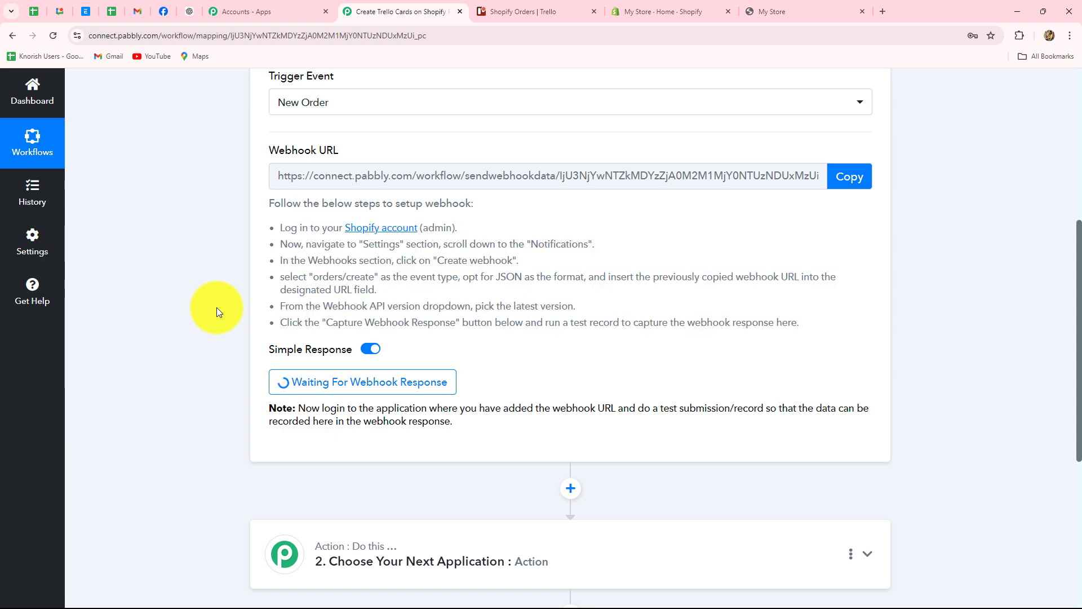
left_click(634, 8)
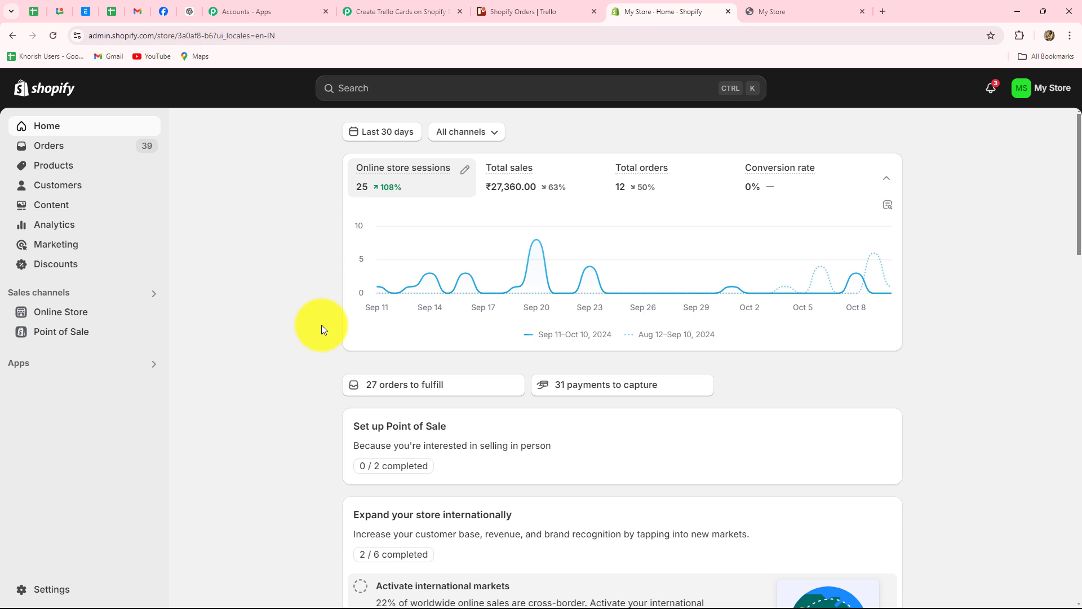
Step: Navigate to Settings > Notifications > Webhooks, showing the existing Product creation webhook
left_click(46, 590)
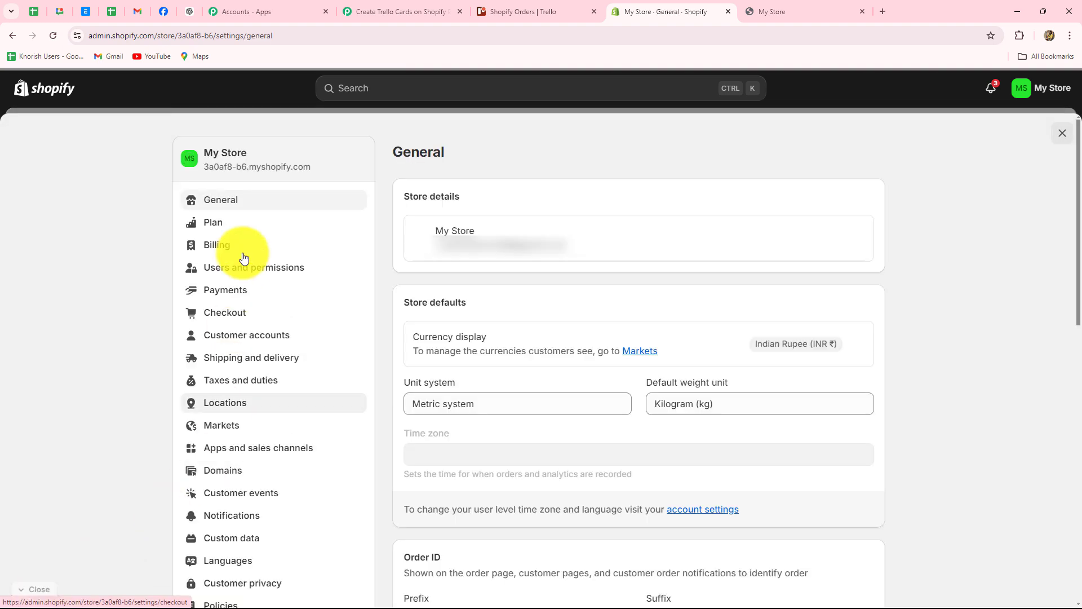
scroll(186, 485, "down", 2)
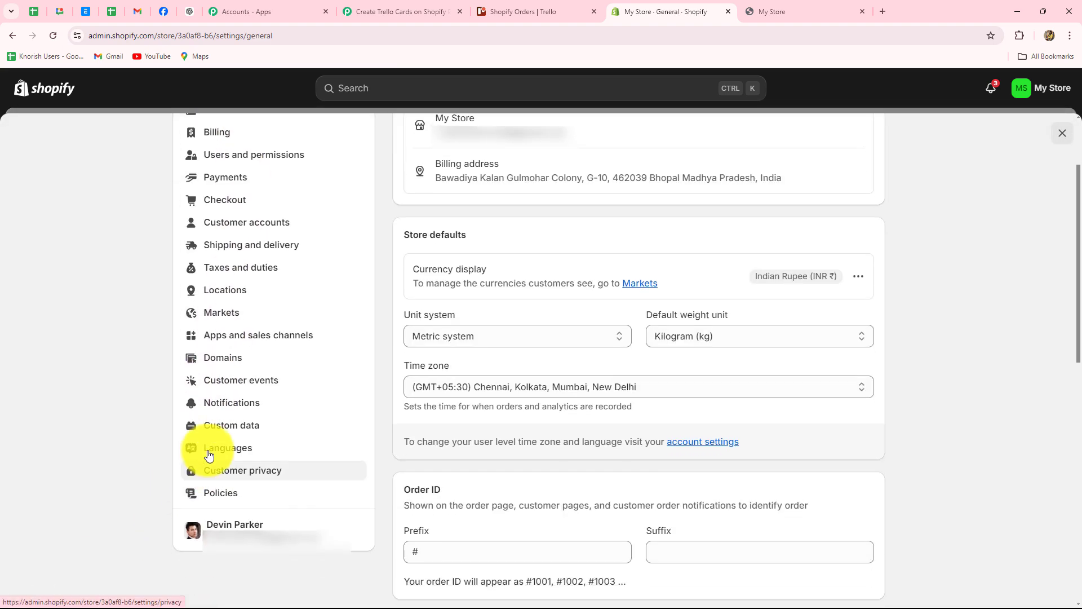
left_click(235, 403)
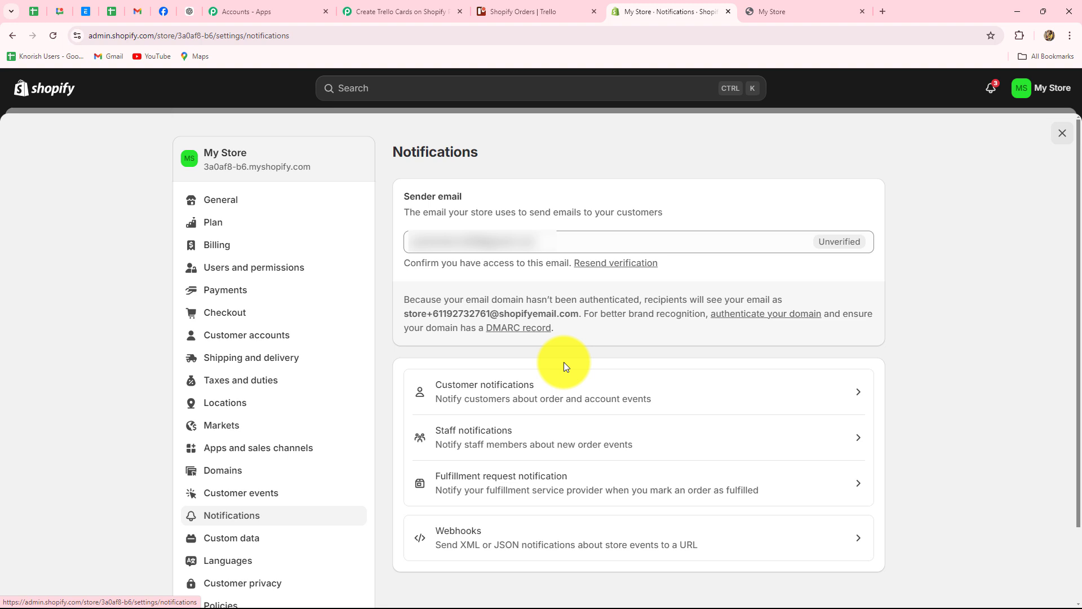
scroll(564, 362, "down", 2)
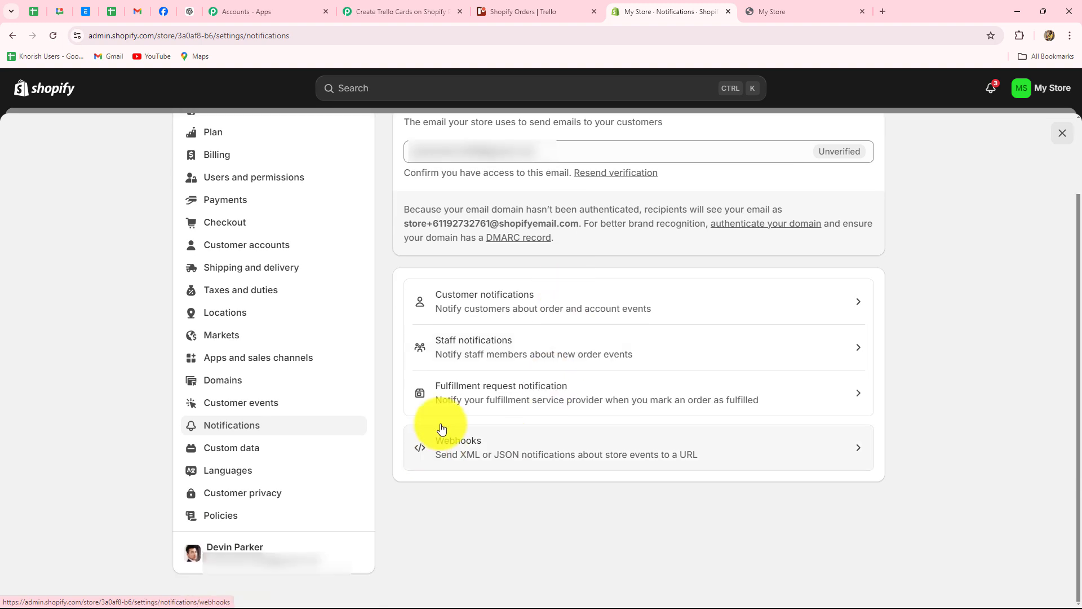
left_click(779, 443)
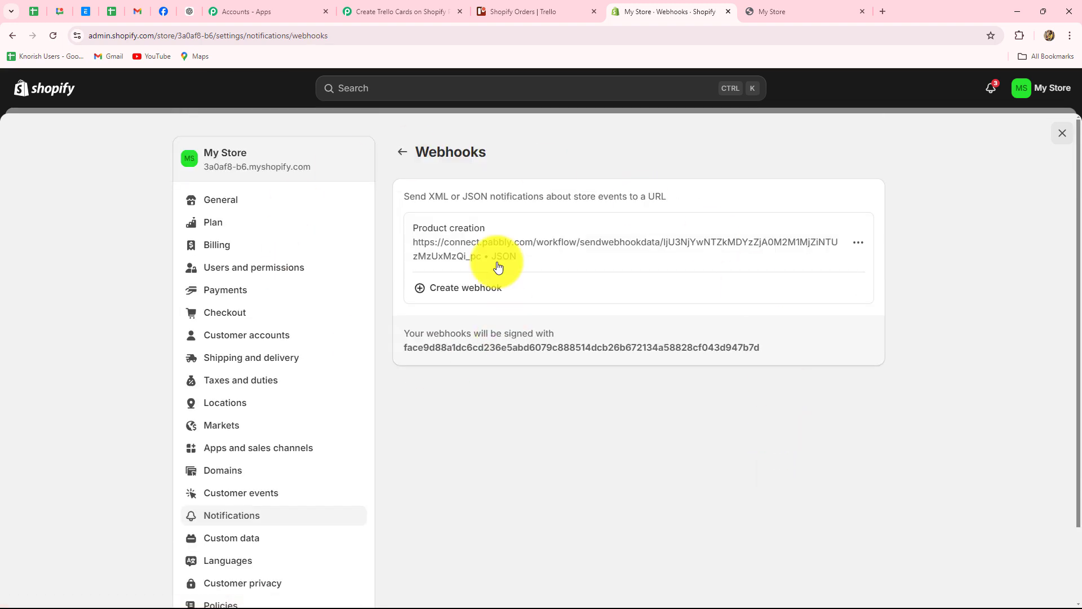
Step: Start a new webhook with Order creation as its event
left_click(468, 288)
left_click(468, 290)
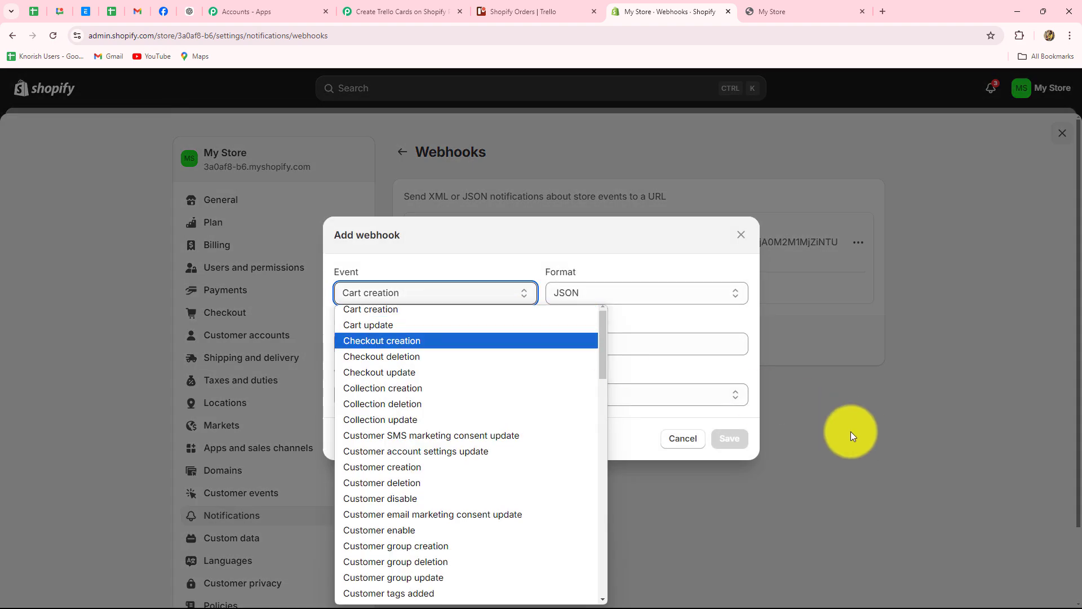
left_click(851, 431)
left_click(464, 286)
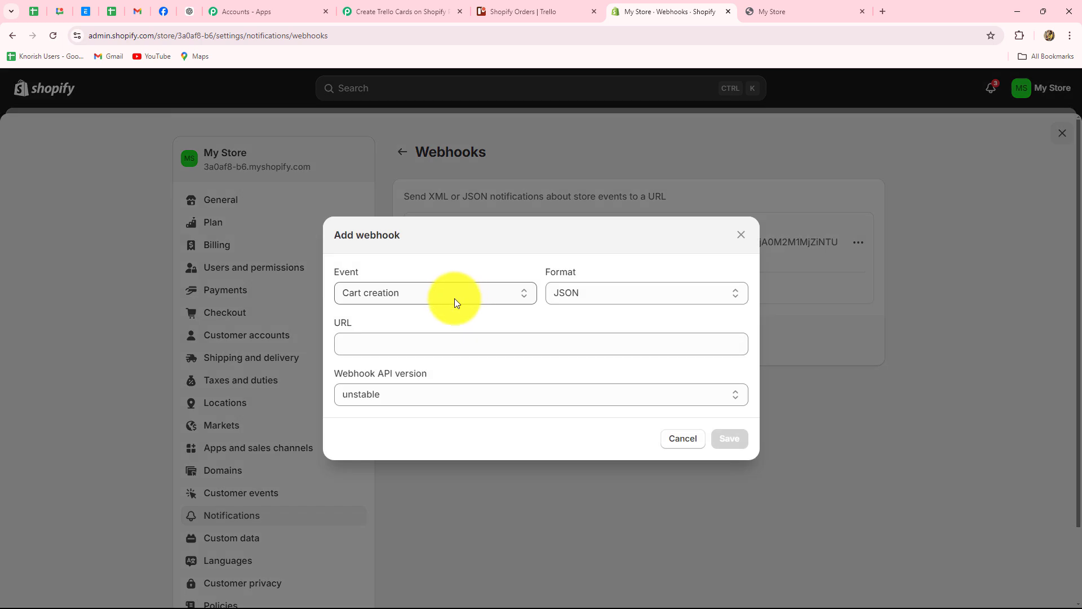
left_click(409, 295)
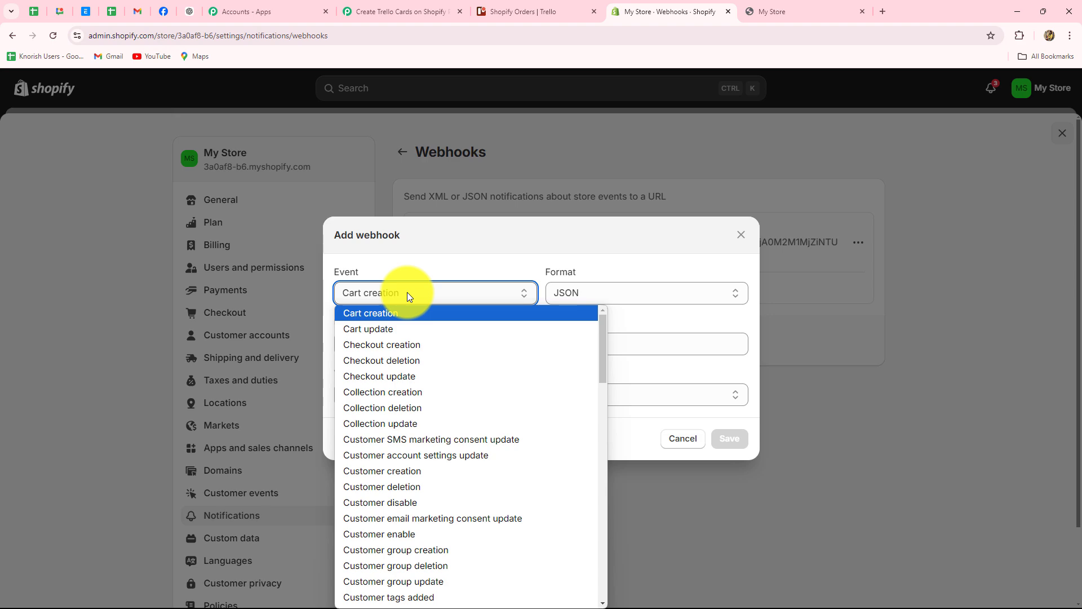
scroll(479, 400, "down", 15)
scroll(479, 400, "down", 6)
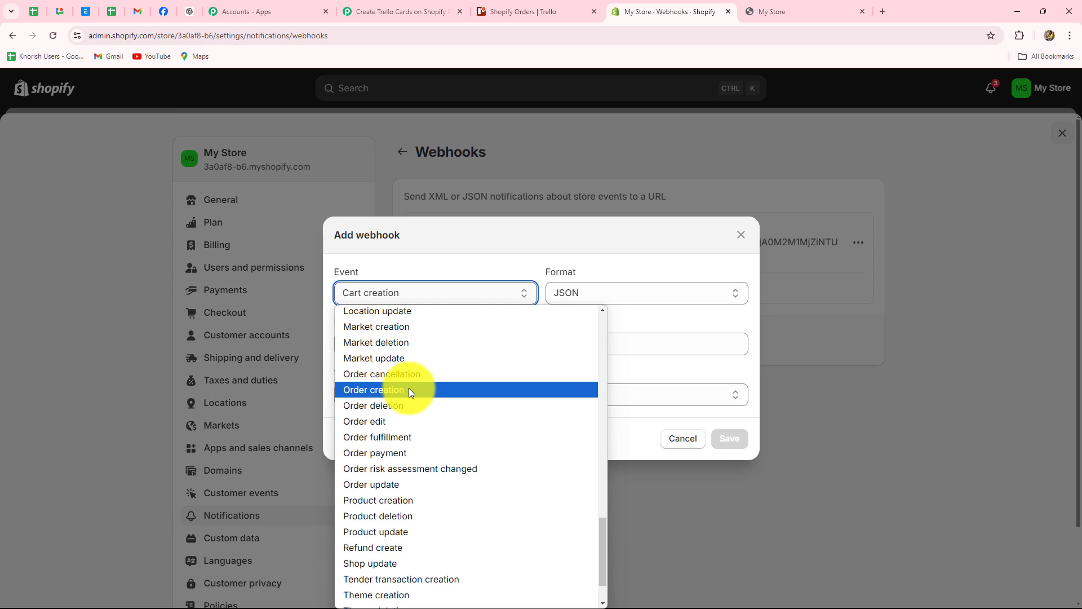
left_click(387, 390)
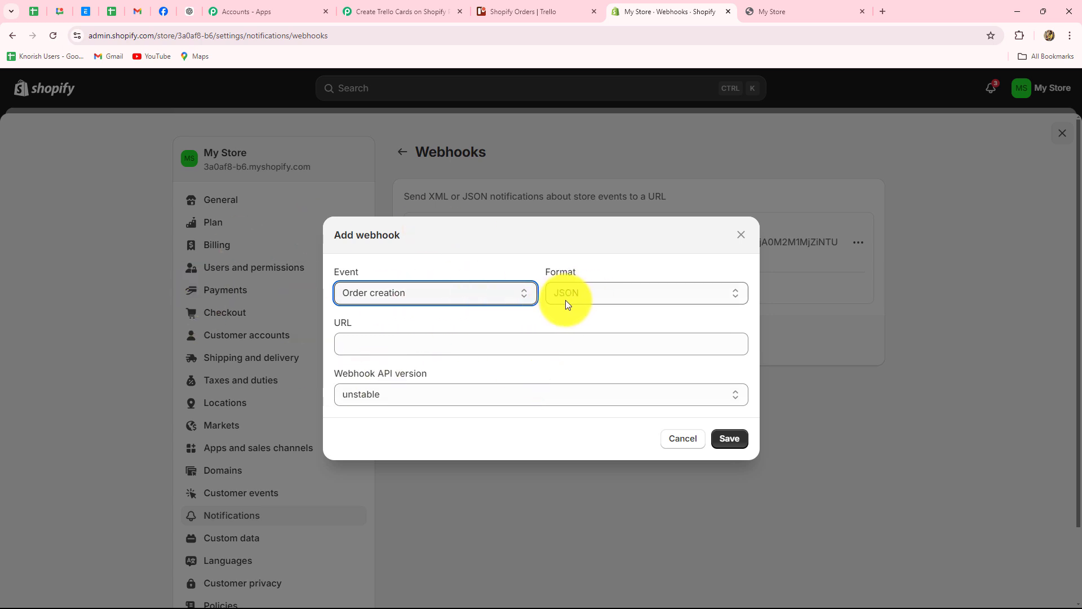
Step: Paste the Pabbly webhook URL, choose API version 2024-10 (Latest), and save the webhook
left_click(373, 352)
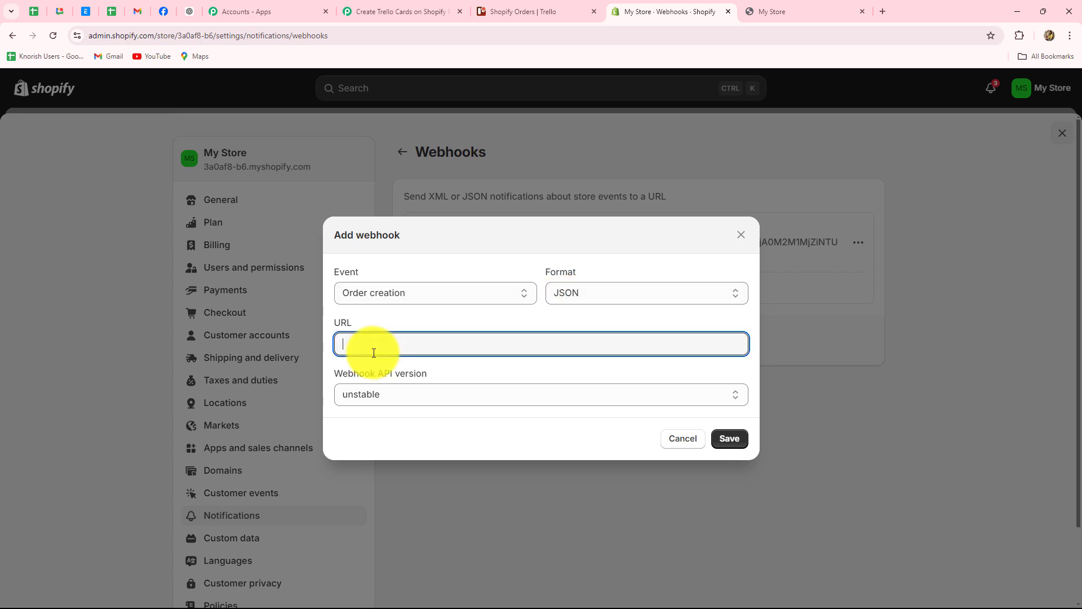
key("ctrl+v")
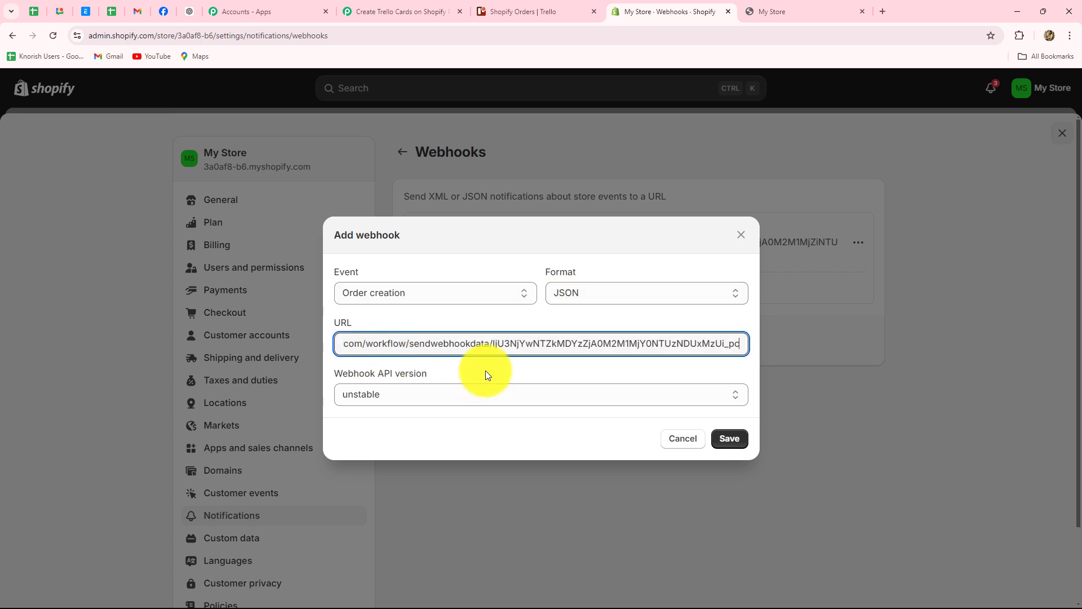
left_click(440, 11)
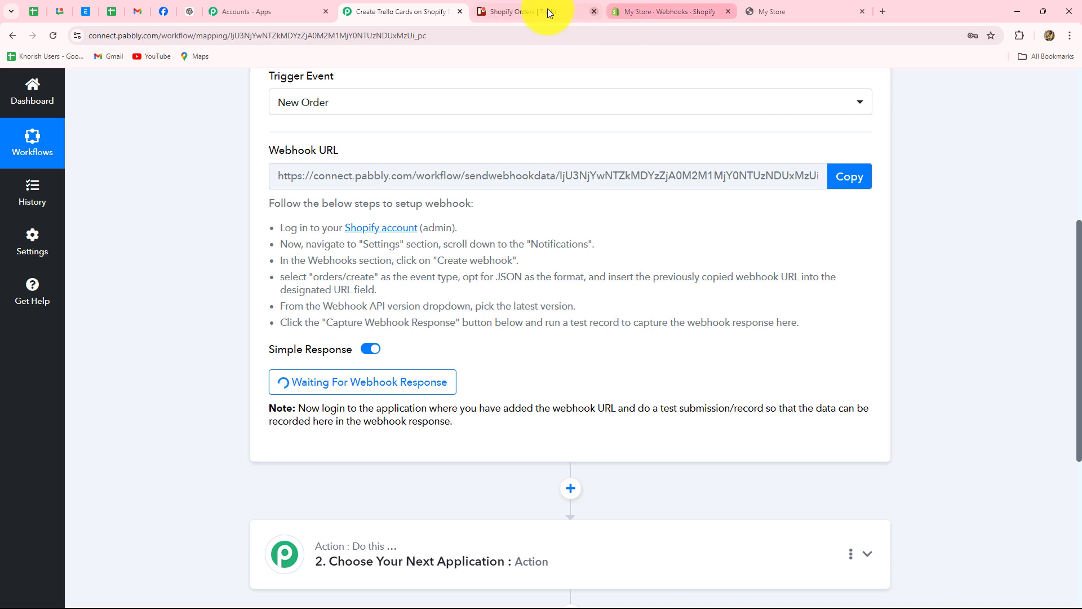
left_click(693, 11)
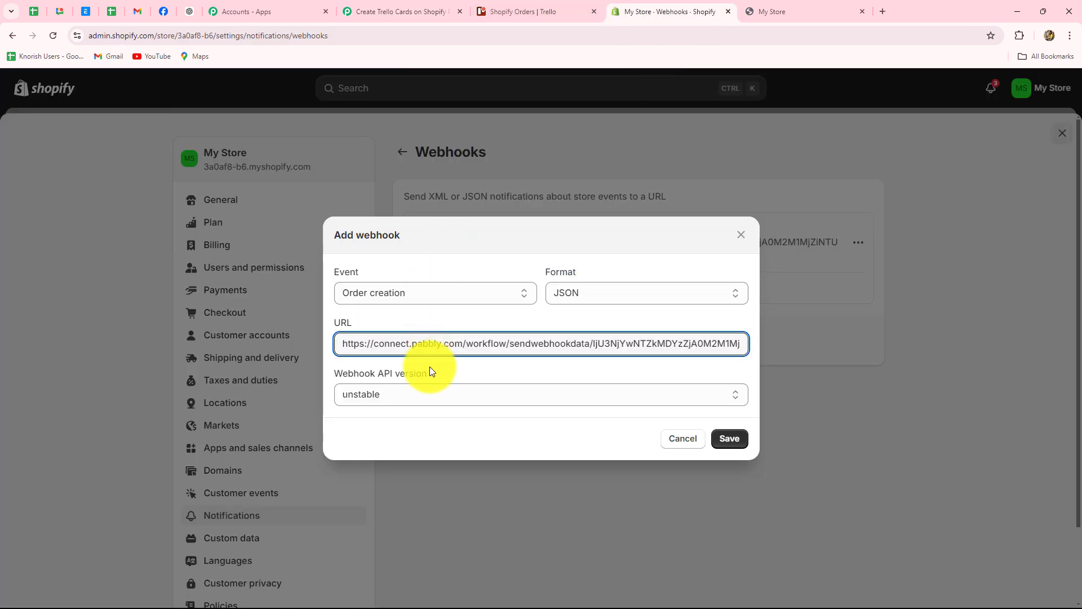
left_click(402, 394)
left_click(393, 444)
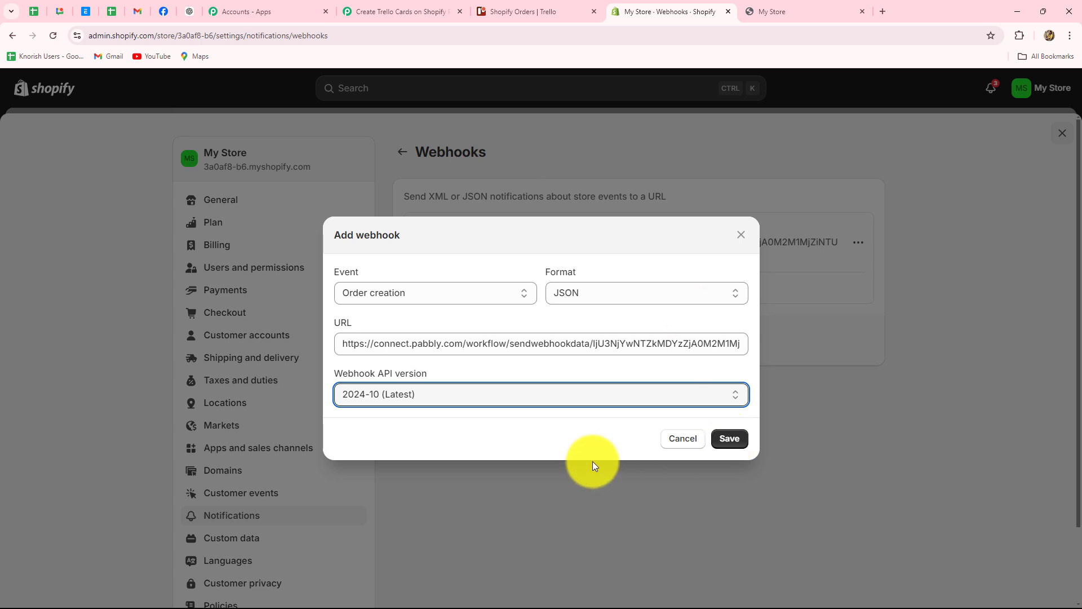
left_click(729, 439)
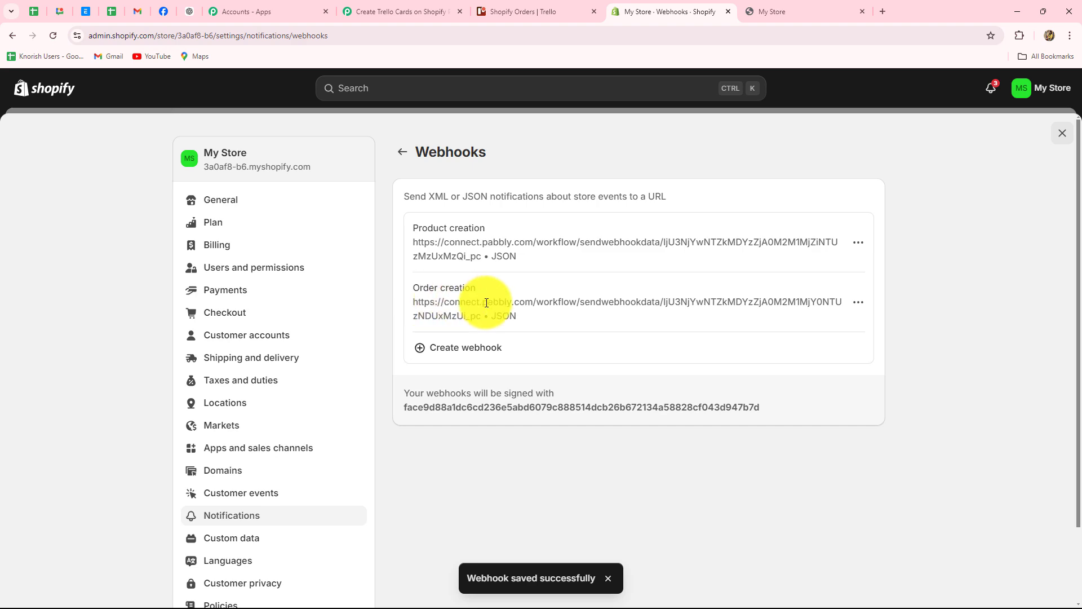
left_click(381, 7)
scroll(920, 191, "down", 3)
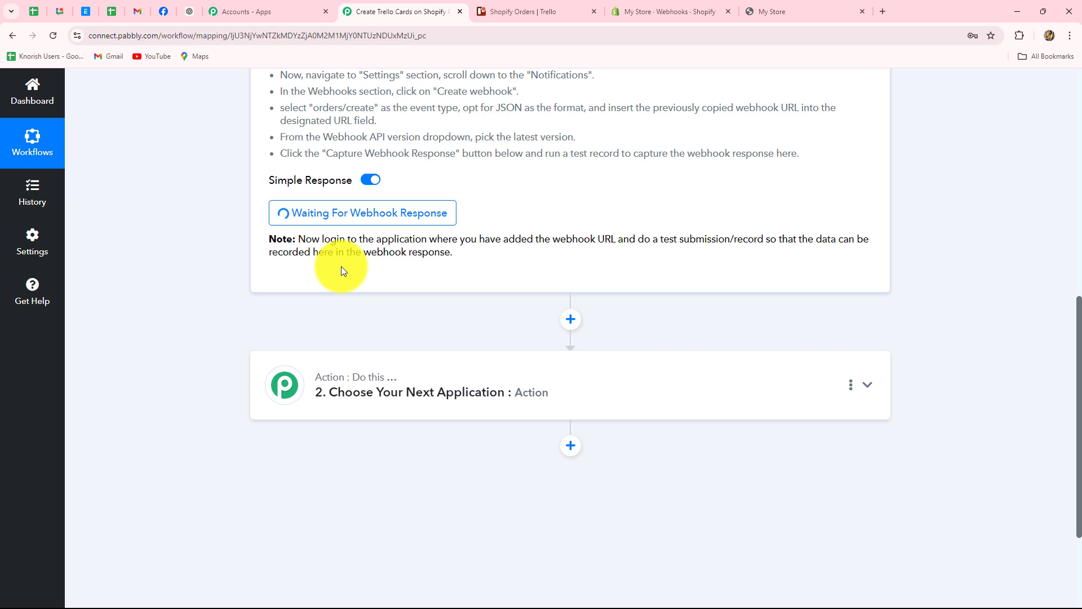
triple_click(323, 241)
left_click(462, 259)
scroll(464, 262, "up", 4)
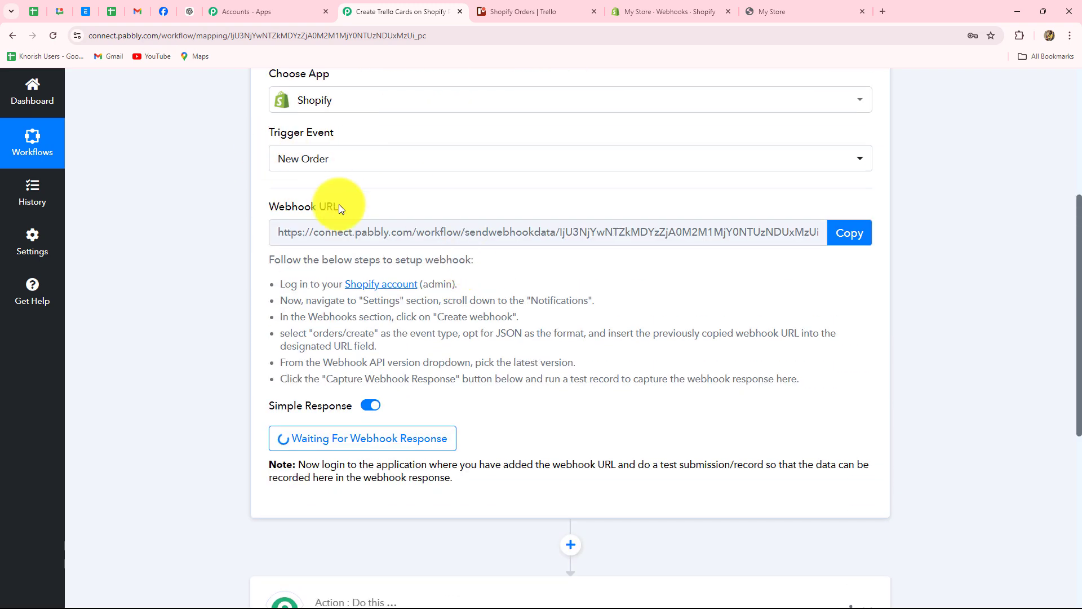
Step: Open the Herbal Face Mask product from the storefront and start checkout
left_click(783, 14)
scroll(678, 270, "down", 10)
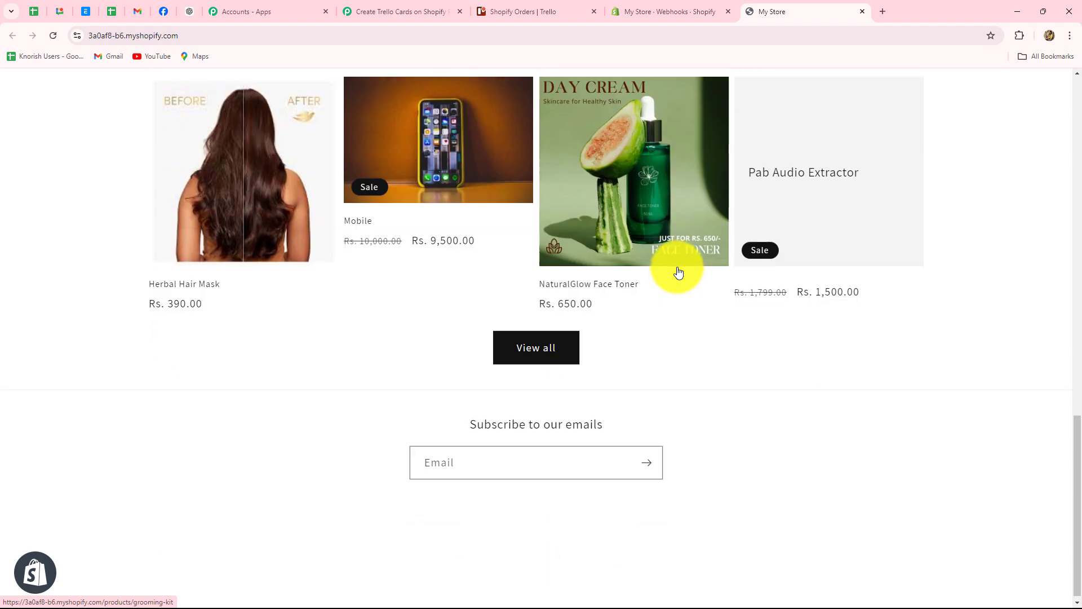
scroll(678, 270, "up", 10)
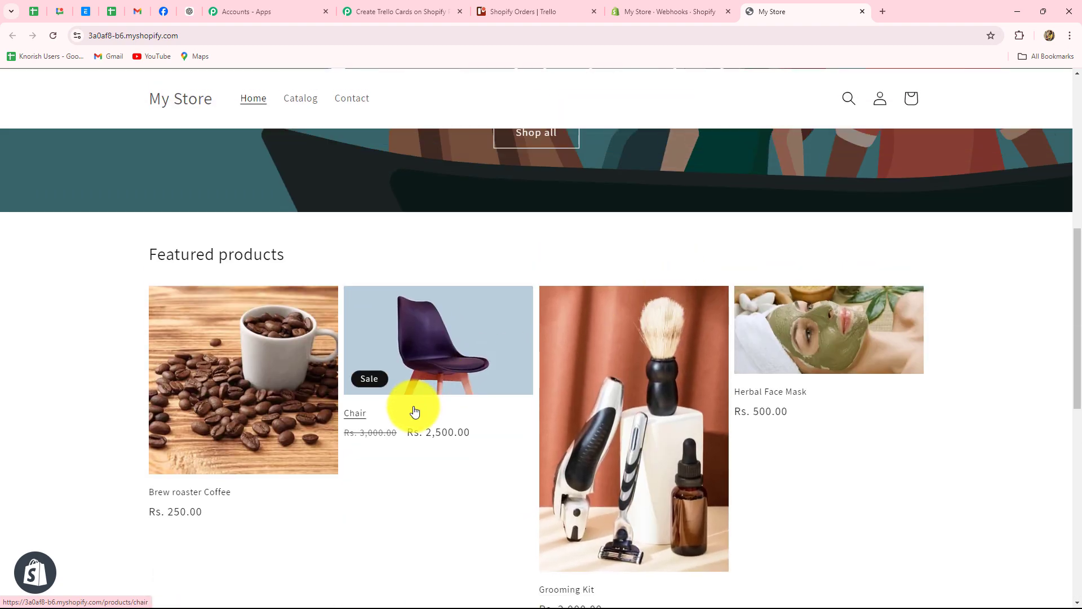
left_click(821, 333)
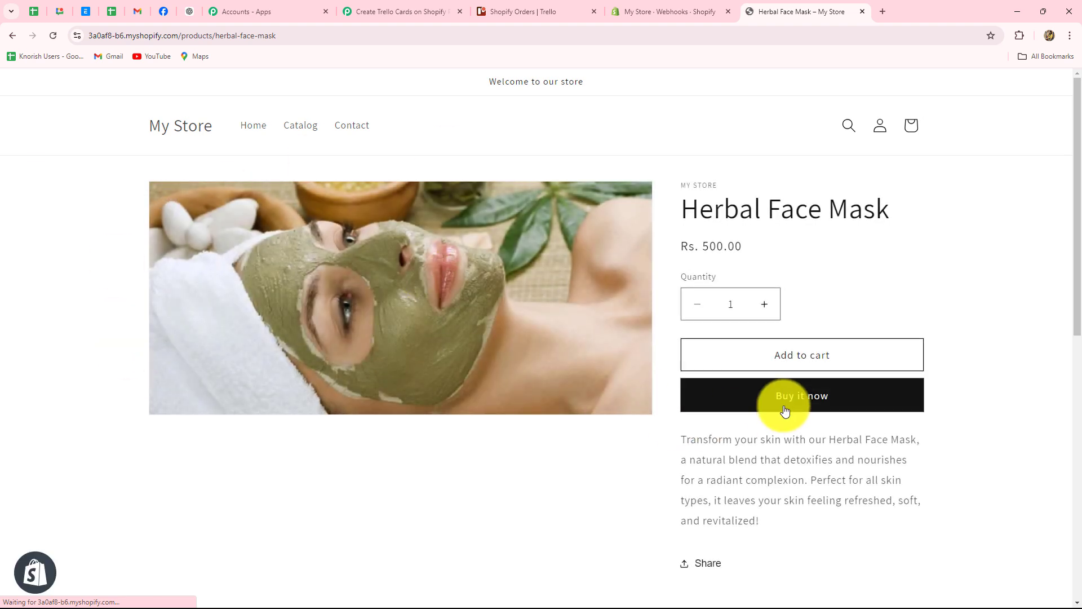
left_click(787, 407)
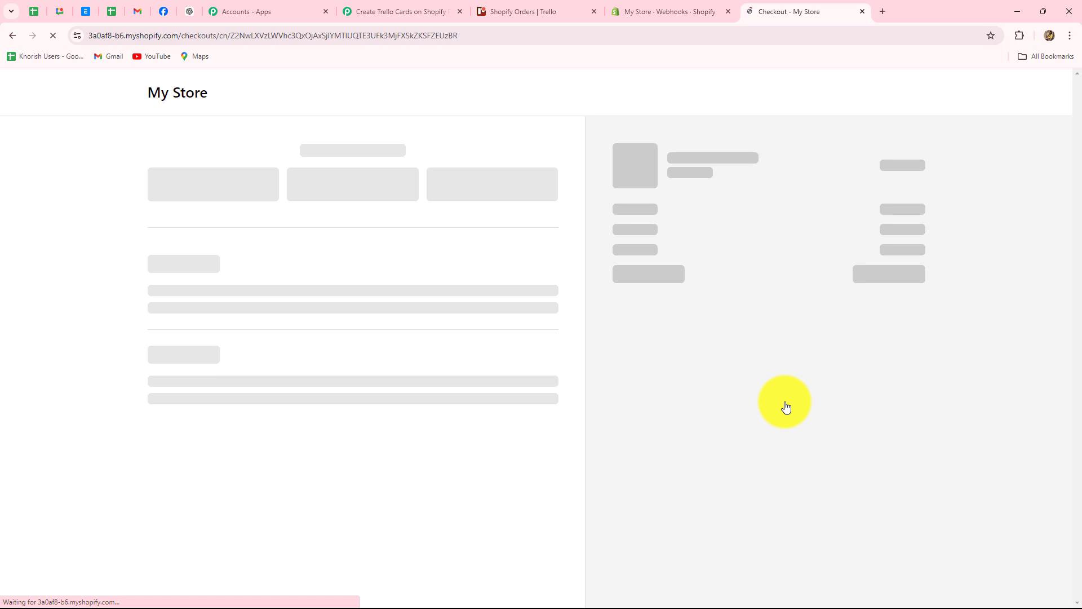
Step: Fill in the contact e-mail on the checkout page using the saved address
scroll(787, 405, "down", 4)
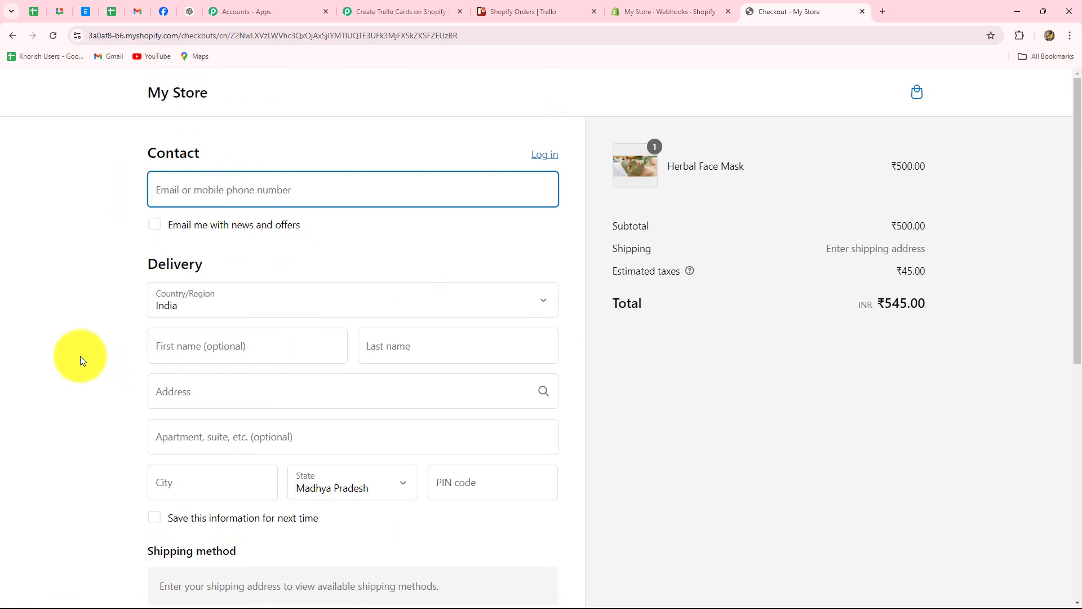
scroll(80, 356, "down", 5)
scroll(80, 356, "up", 5)
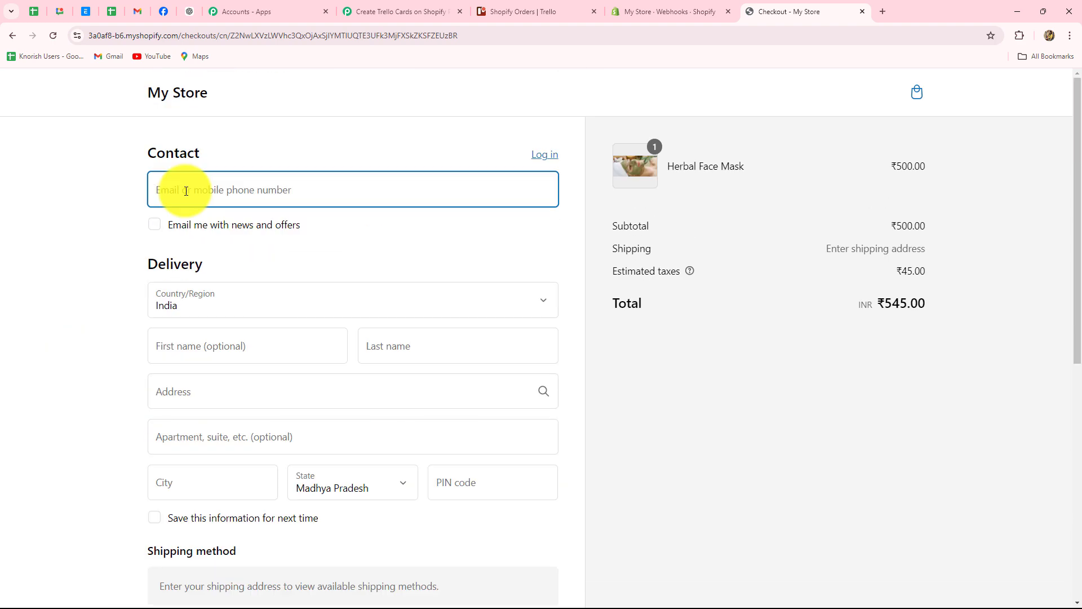
left_click(186, 191)
left_click(248, 220)
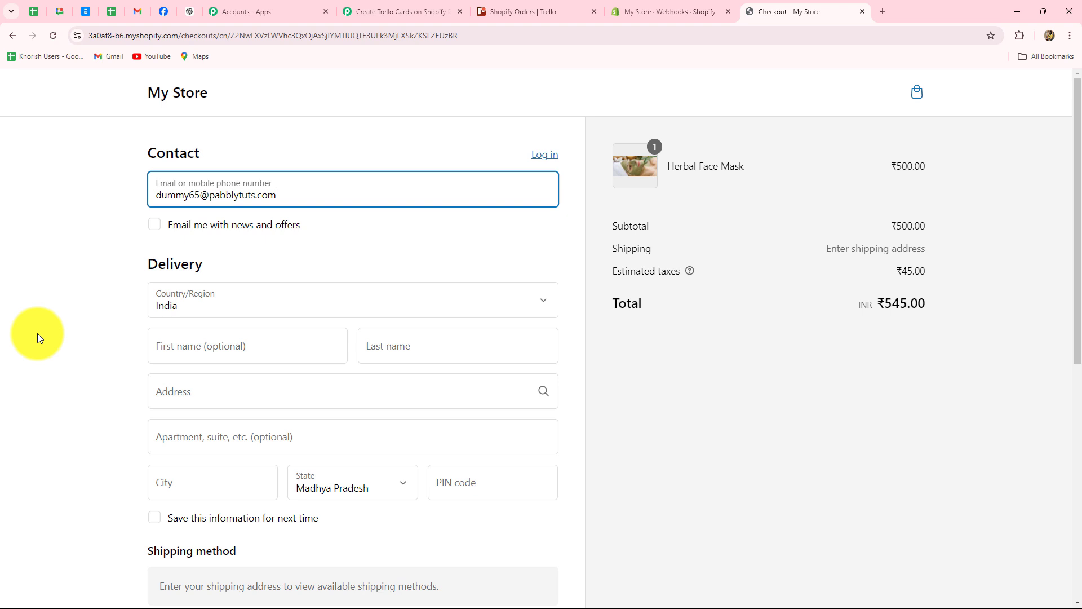
scroll(37, 333, "down", 1)
scroll(37, 333, "down", 1)
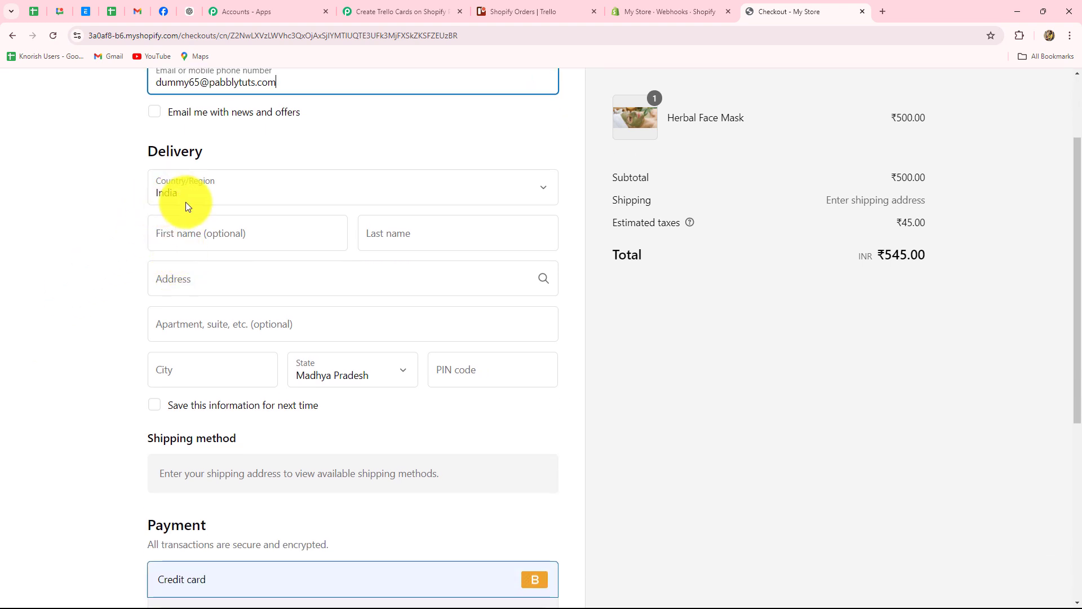
Step: Enter the customer's first and last name, street address and PIN code for delivery
left_click(183, 242)
key("Caps_Lock")
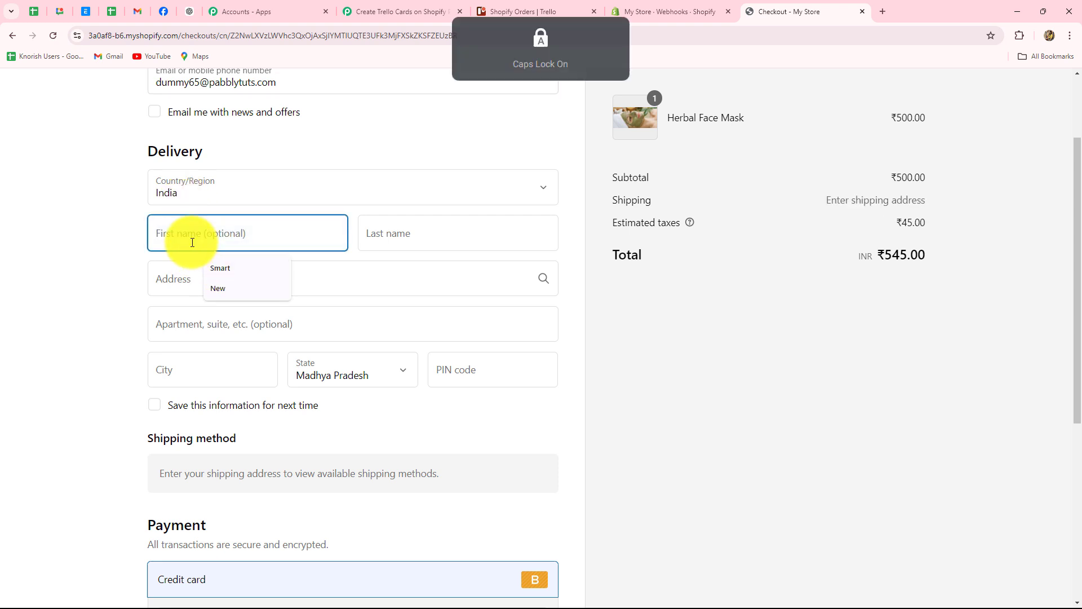
type("Dummy")
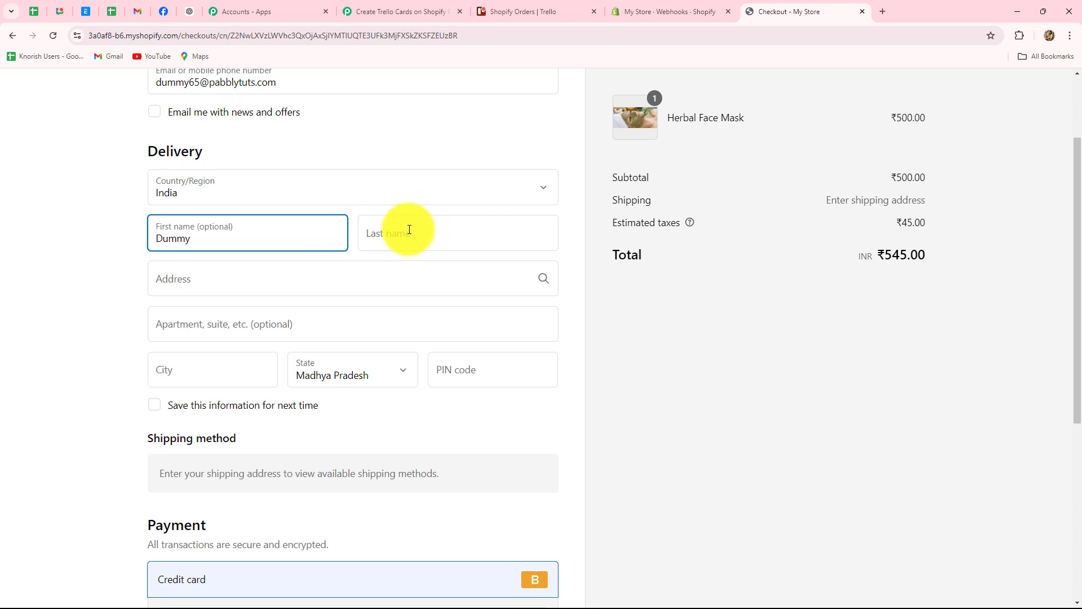
left_click(409, 229)
key("Caps_Lock")
type("Cu")
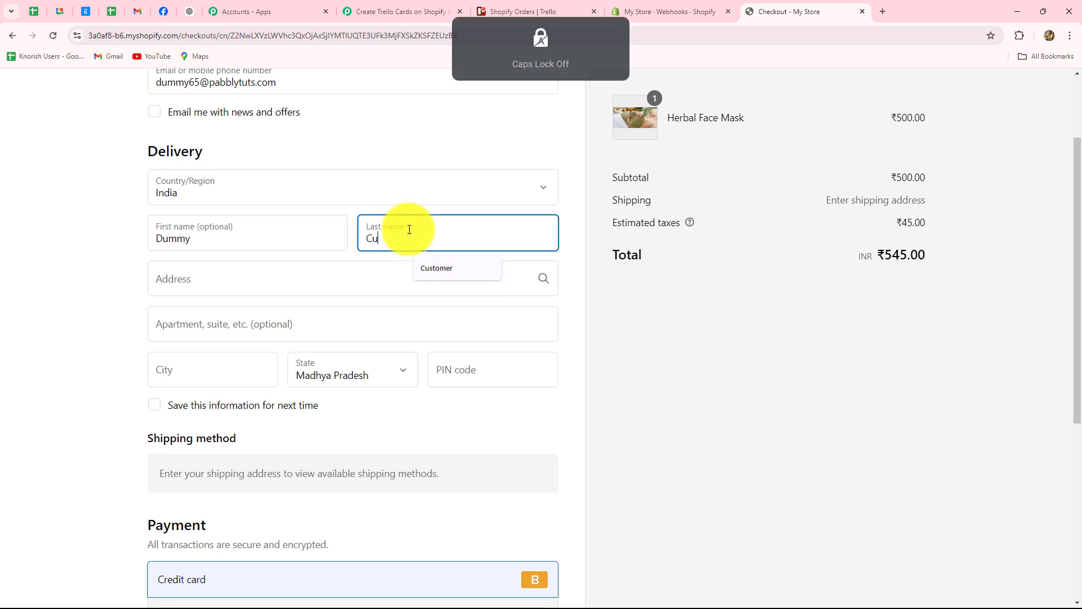
type("stomer")
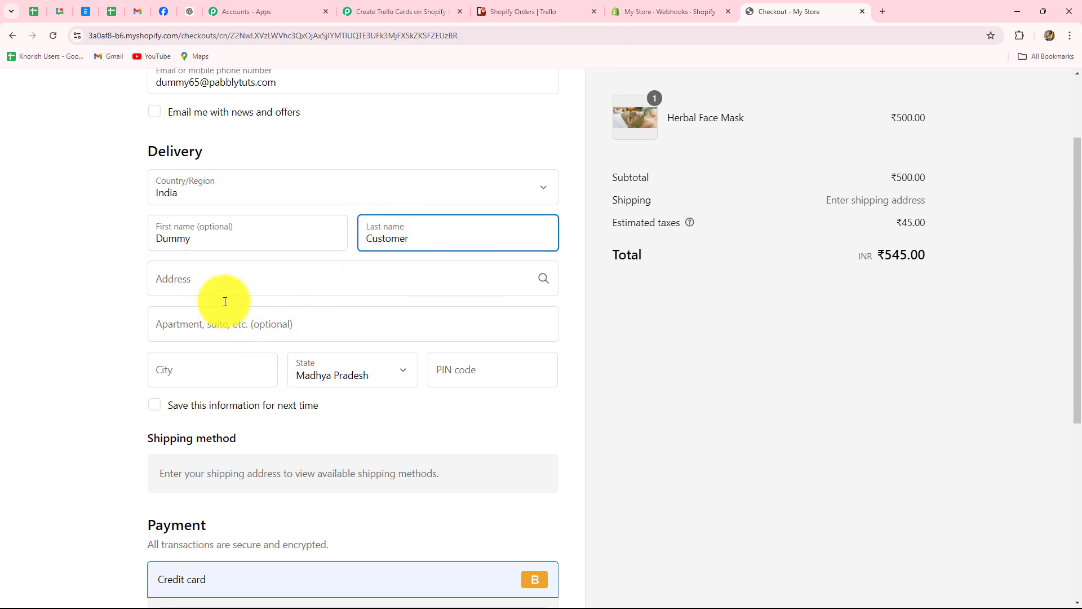
left_click(213, 286)
type("12")
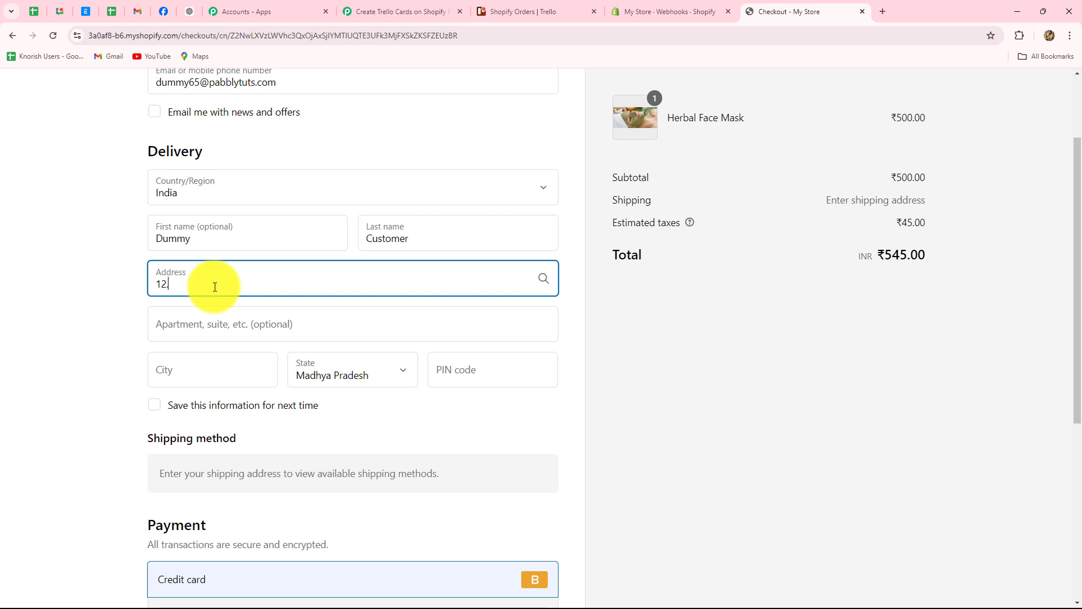
type(", New Street")
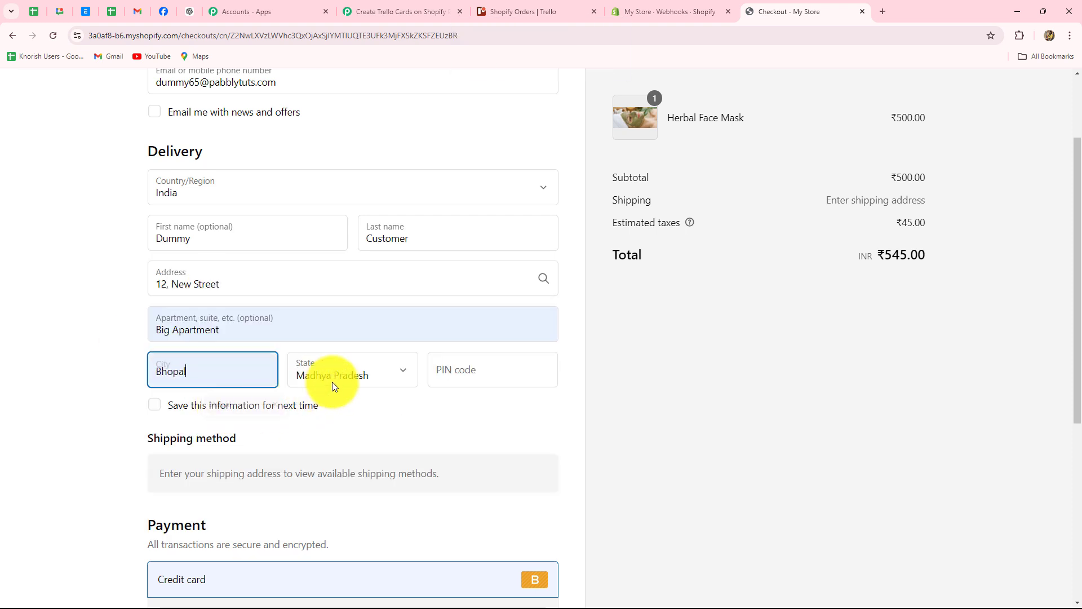
left_click(470, 375)
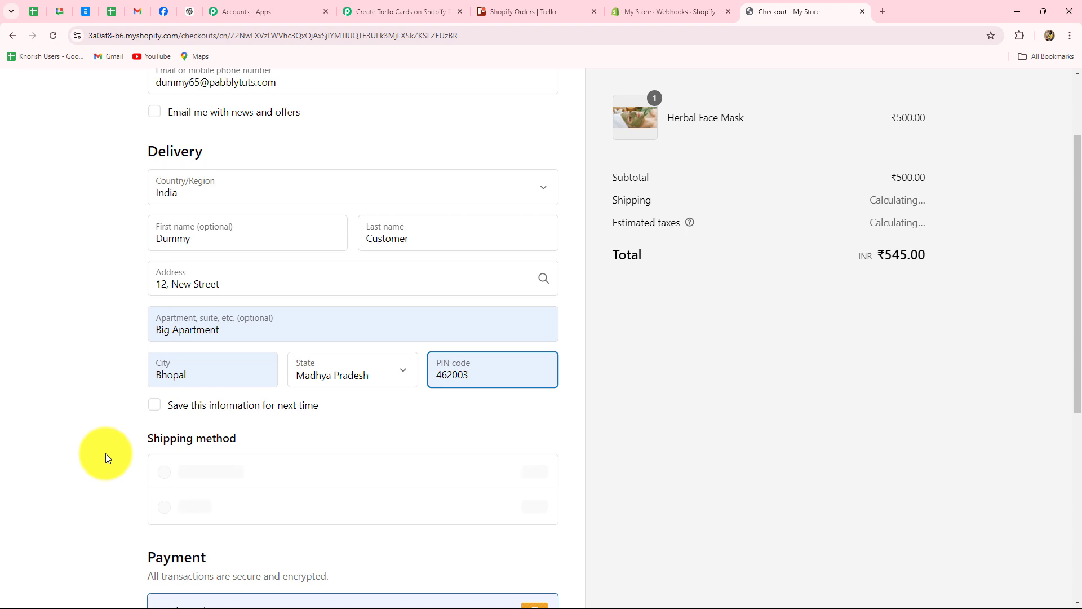
left_click(76, 437)
Step: Enter the test card details and place the ₹590.00 order
scroll(106, 437, "down", 3)
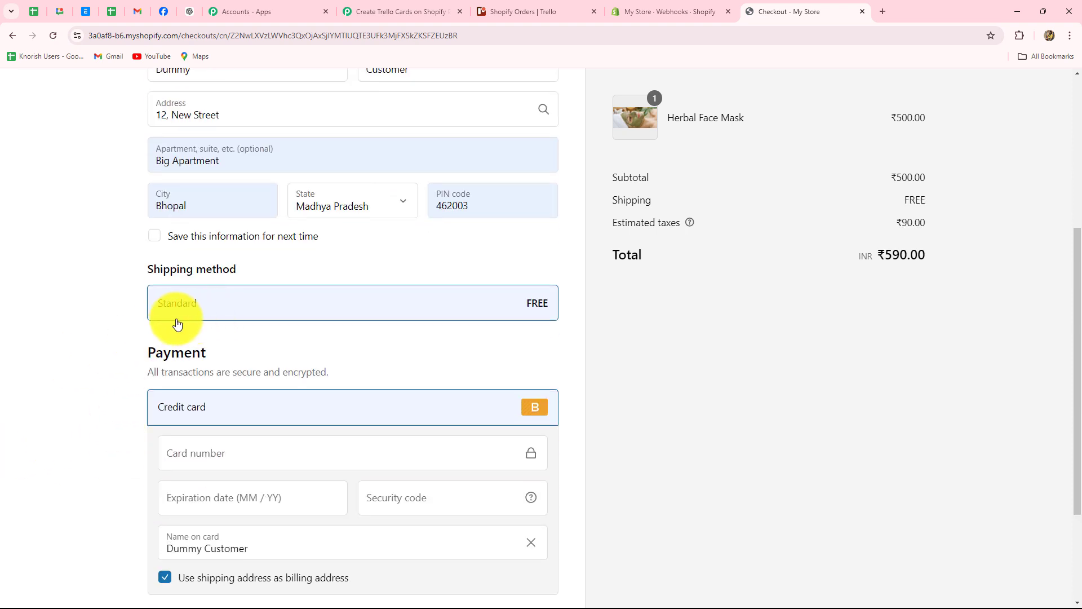
scroll(79, 411, "down", 3)
type("1")
key("Tab")
type("0456")
key("Tab")
type("456")
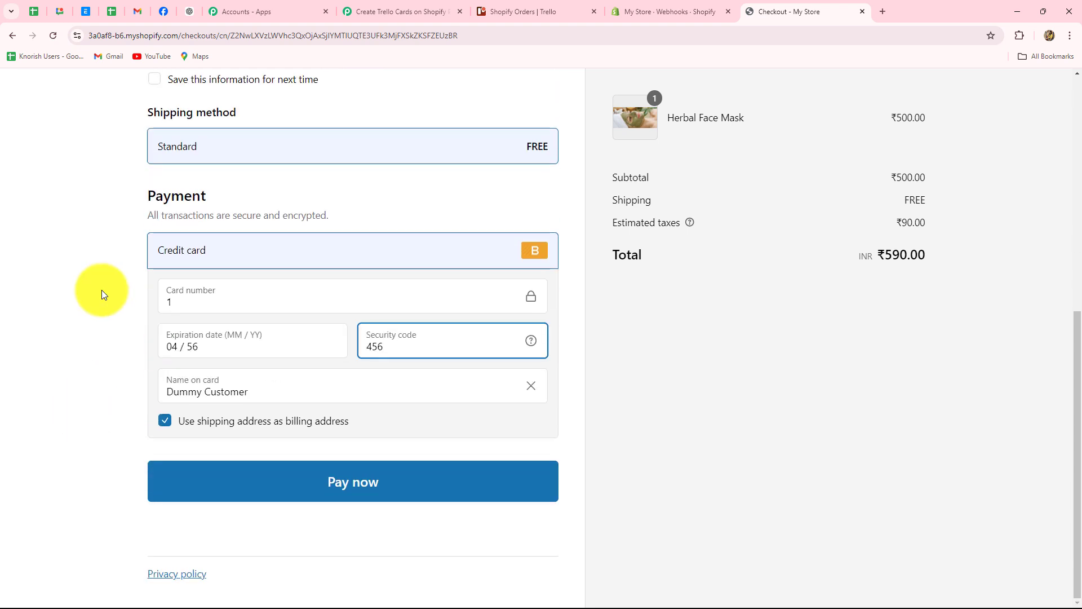
left_click(73, 302)
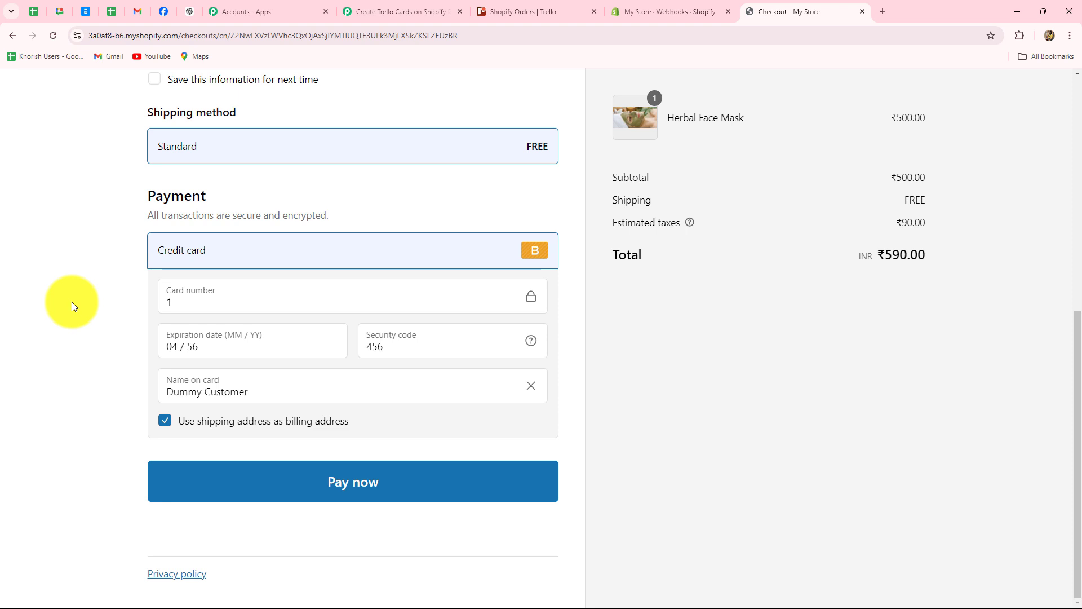
left_click(338, 485)
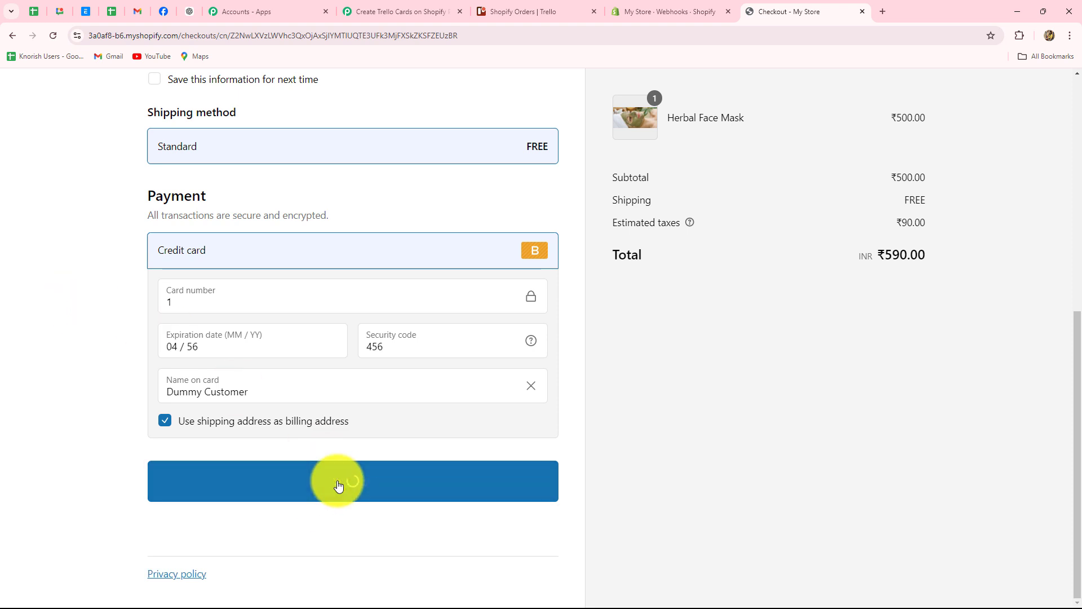
Step: Review the order thank-you page, then go back to the Pabbly workflow
scroll(906, 336, "down", 4)
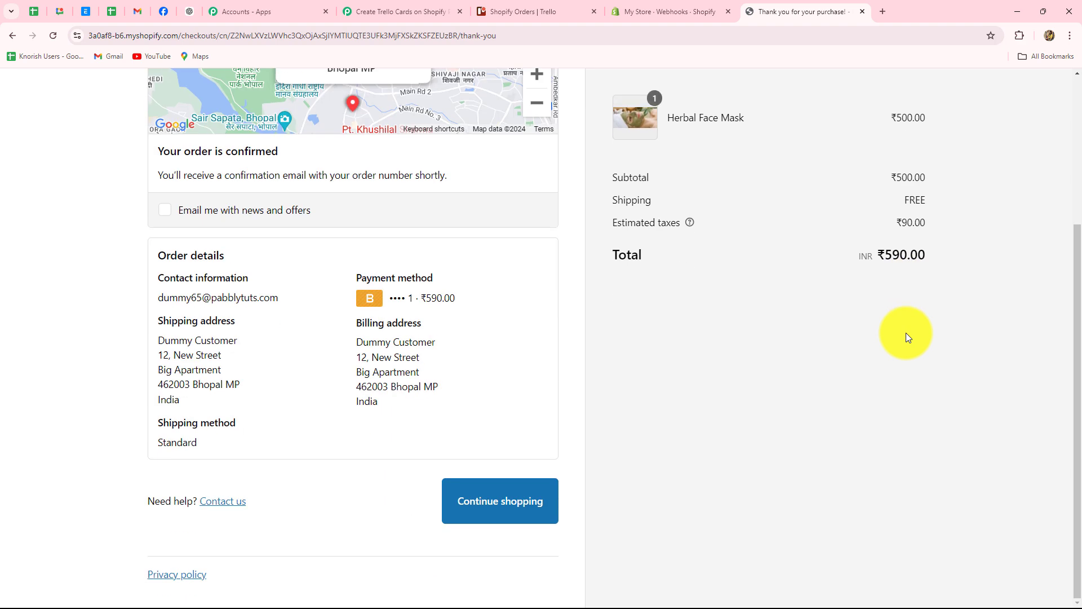
scroll(907, 336, "up", 4)
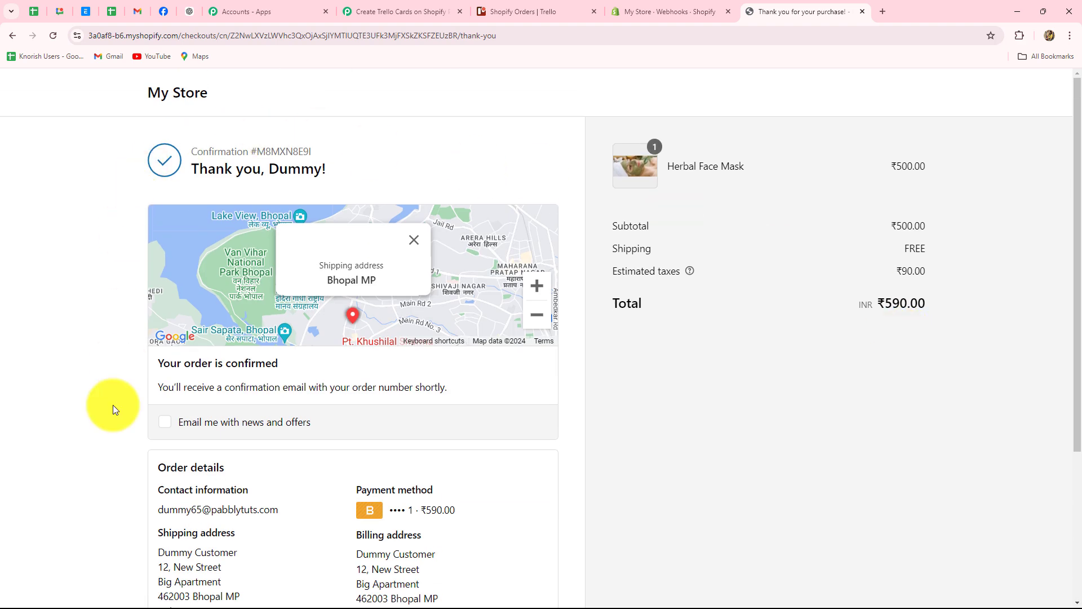
scroll(113, 393, "down", 4)
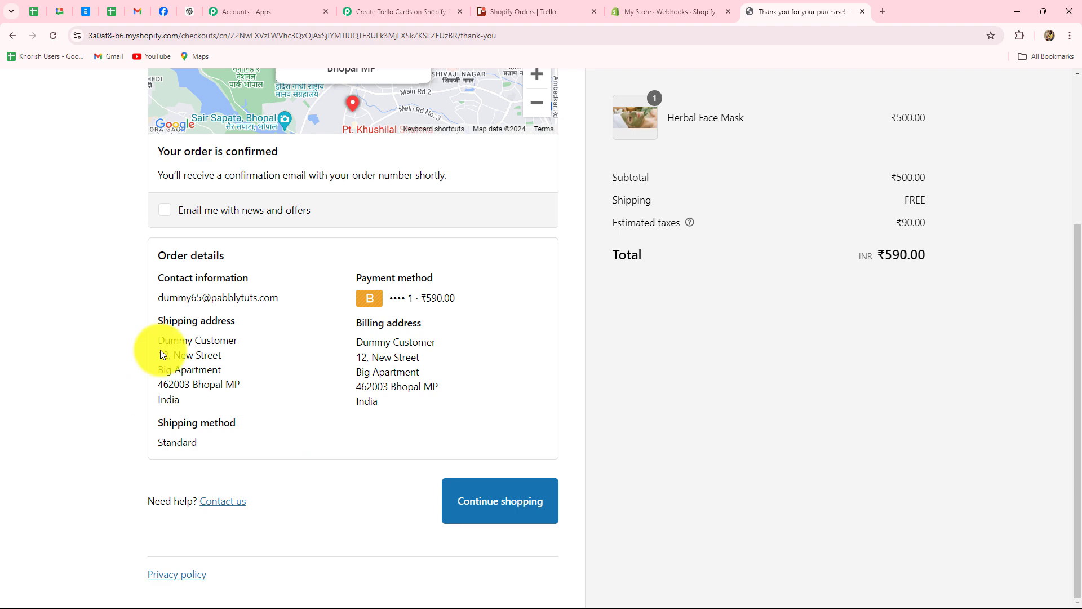
left_click(393, 14)
scroll(1057, 285, "down", 6)
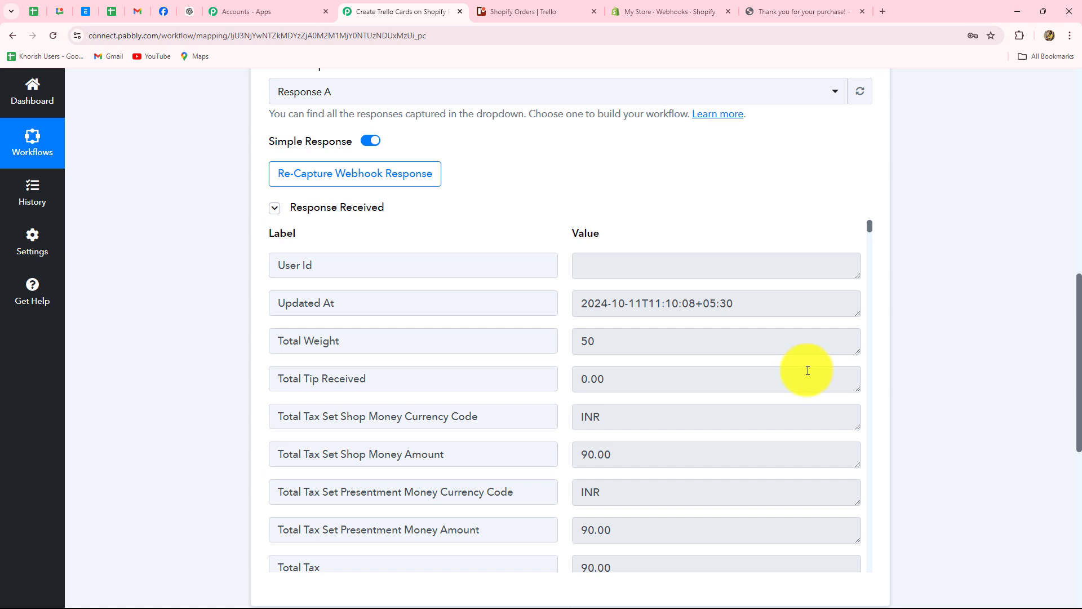
scroll(787, 456, "down", 3)
scroll(787, 457, "up", 3)
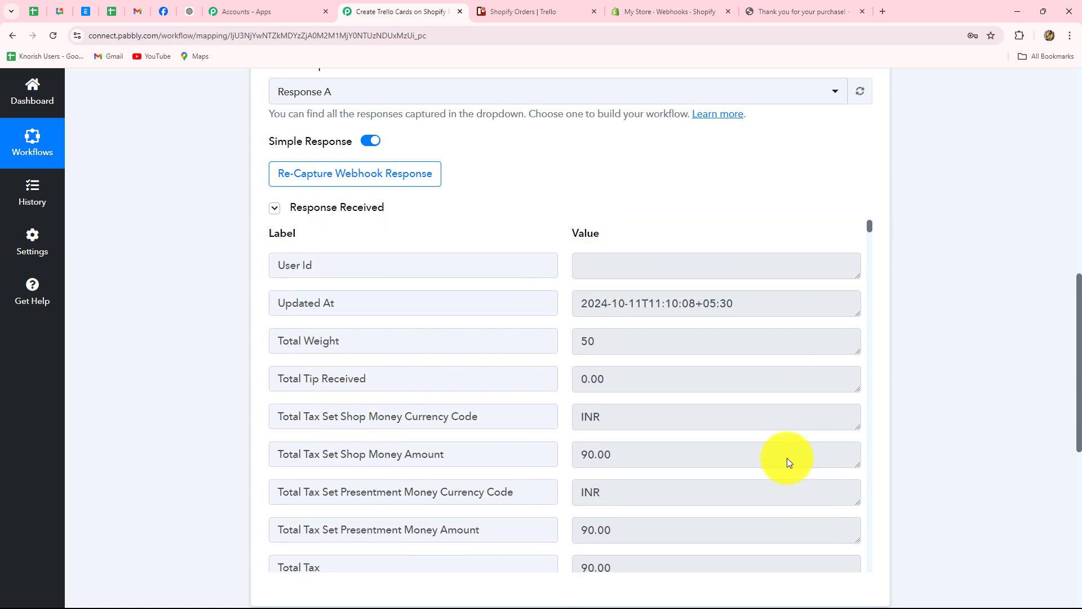
scroll(787, 458, "down", 10)
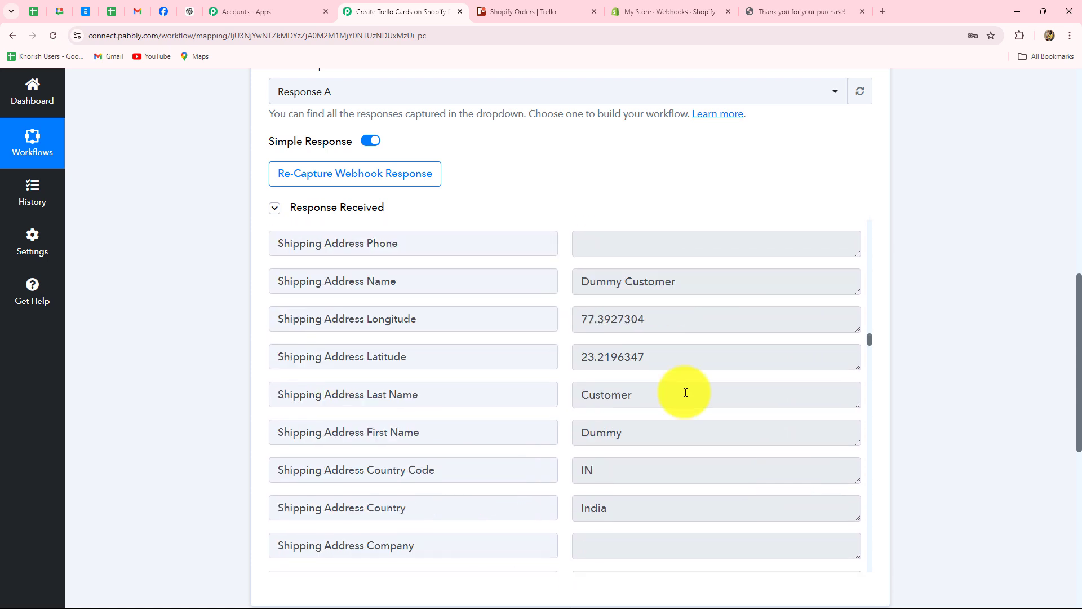
scroll(684, 396, "up", 3)
left_click(685, 450)
key("ctrl+a")
scroll(652, 456, "down", 2)
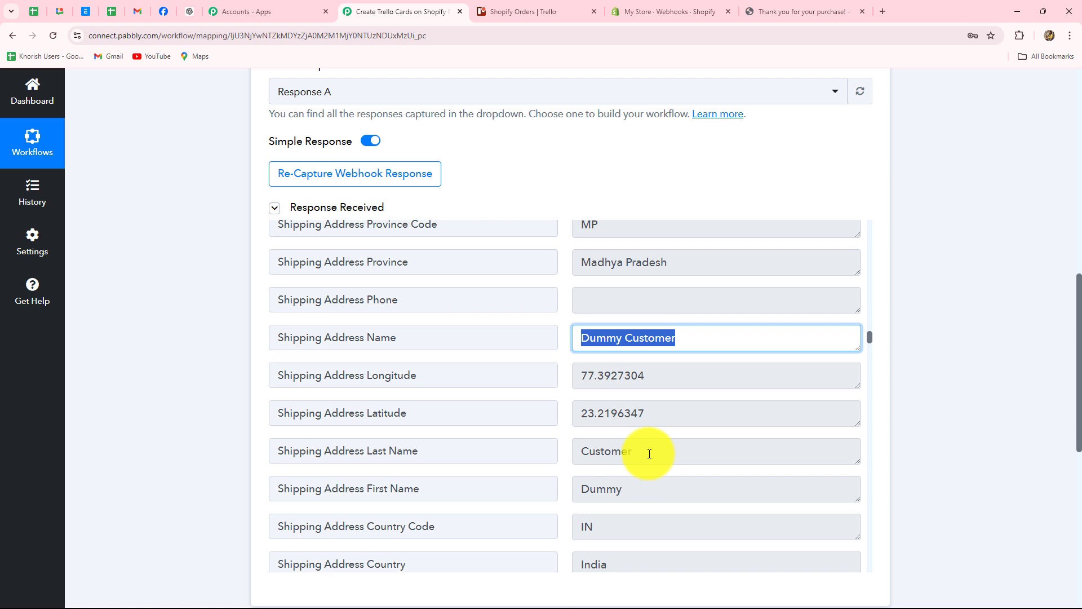
scroll(626, 476, "up", 3)
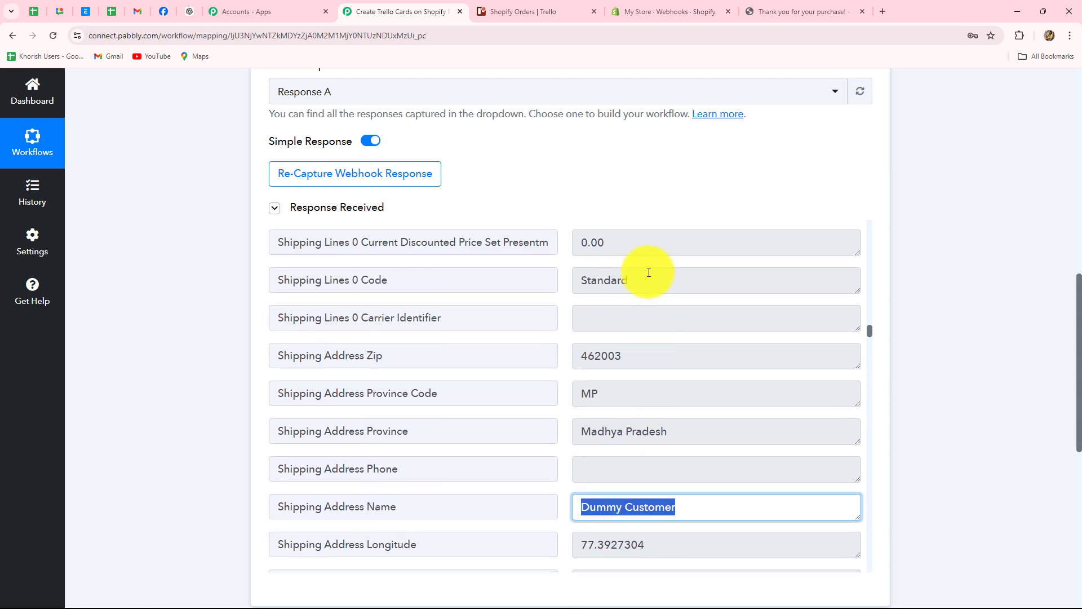
double_click(648, 272)
scroll(749, 374, "down", 5)
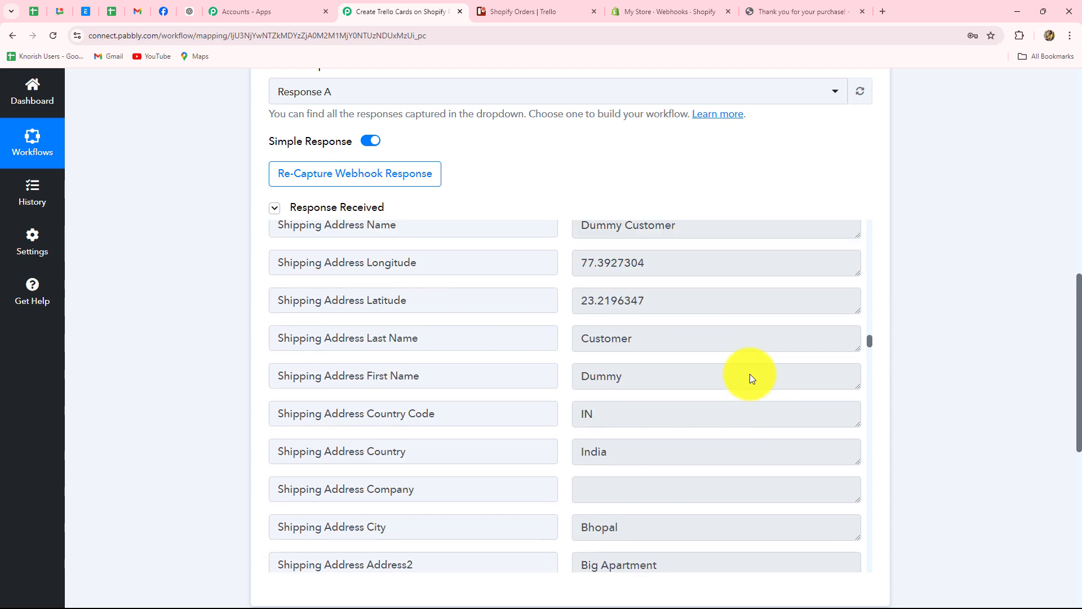
scroll(749, 373, "down", 5)
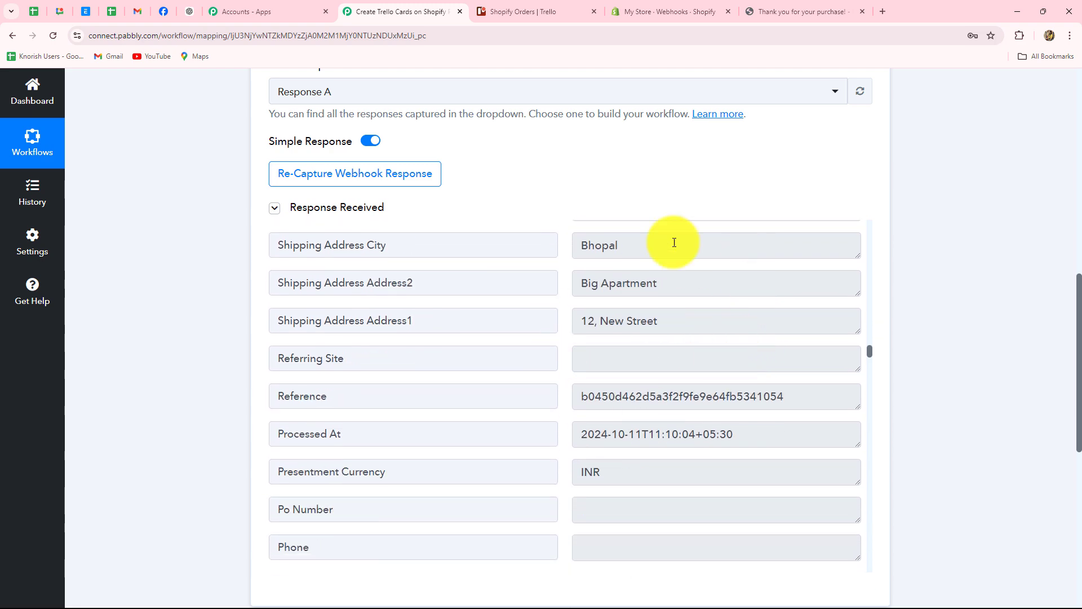
scroll(756, 442, "down", 10)
left_click(717, 249)
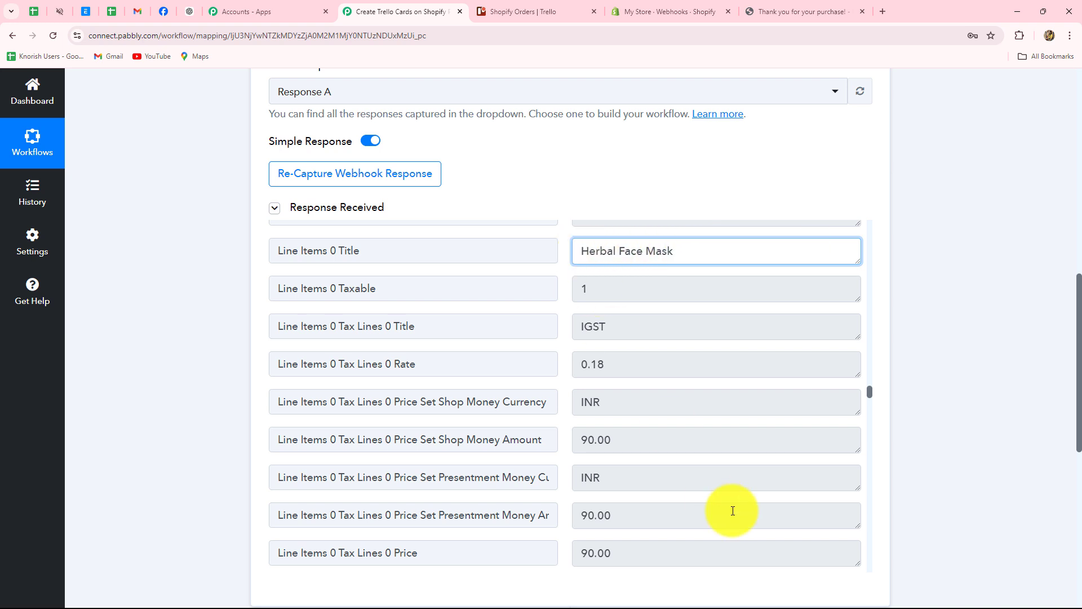
scroll(718, 490, "down", 10)
left_click(506, 398)
scroll(647, 362, "up", 1)
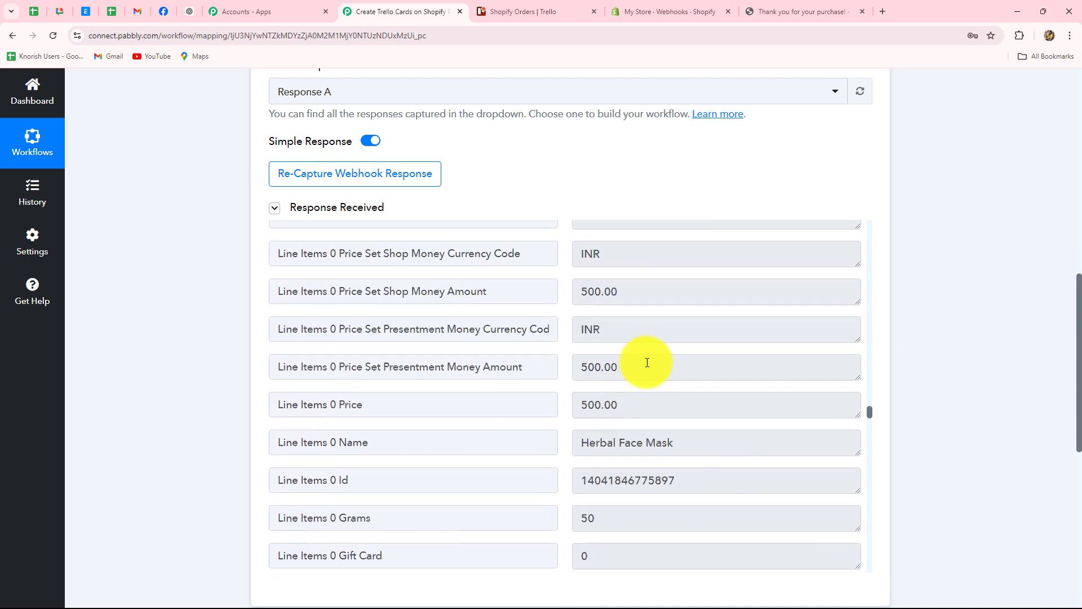
left_click_drag(631, 400, 527, 406)
scroll(657, 416, "down", 10)
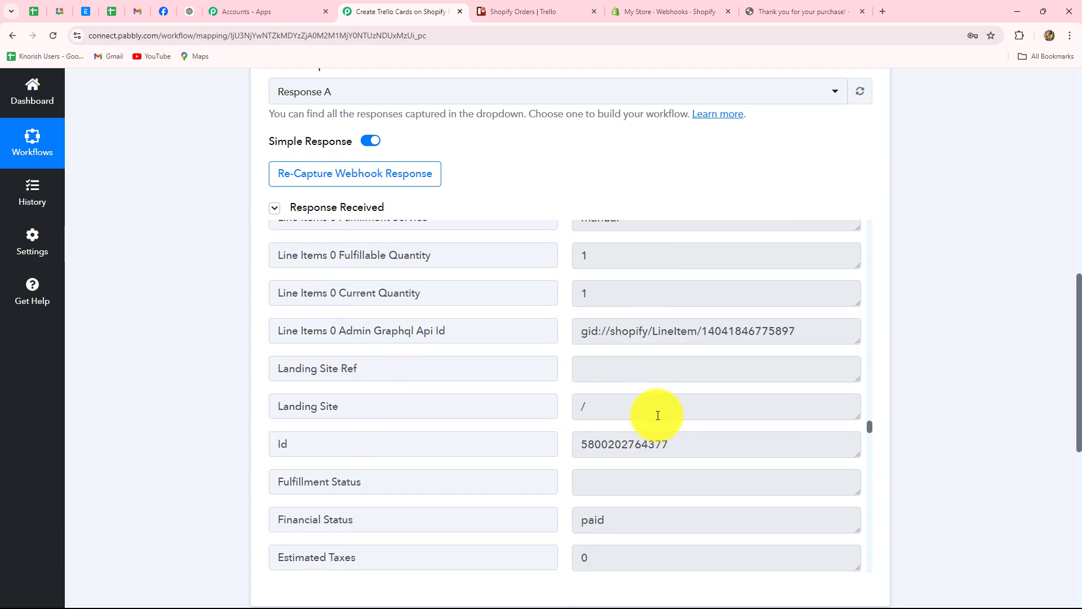
scroll(657, 416, "up", 3)
scroll(730, 363, "down", 8)
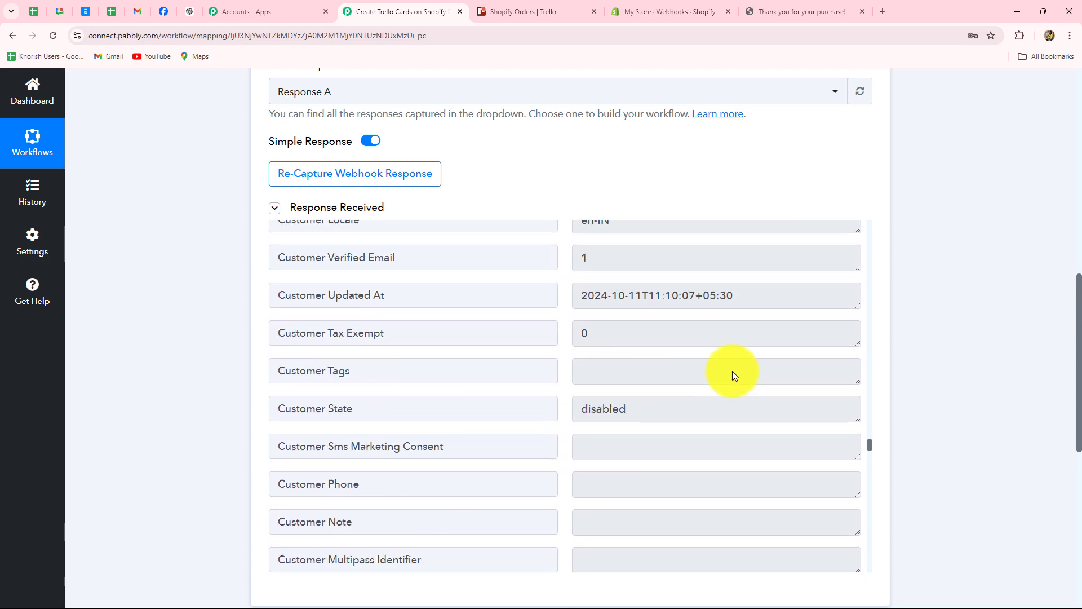
scroll(732, 371, "down", 2)
scroll(971, 367, "up", 10)
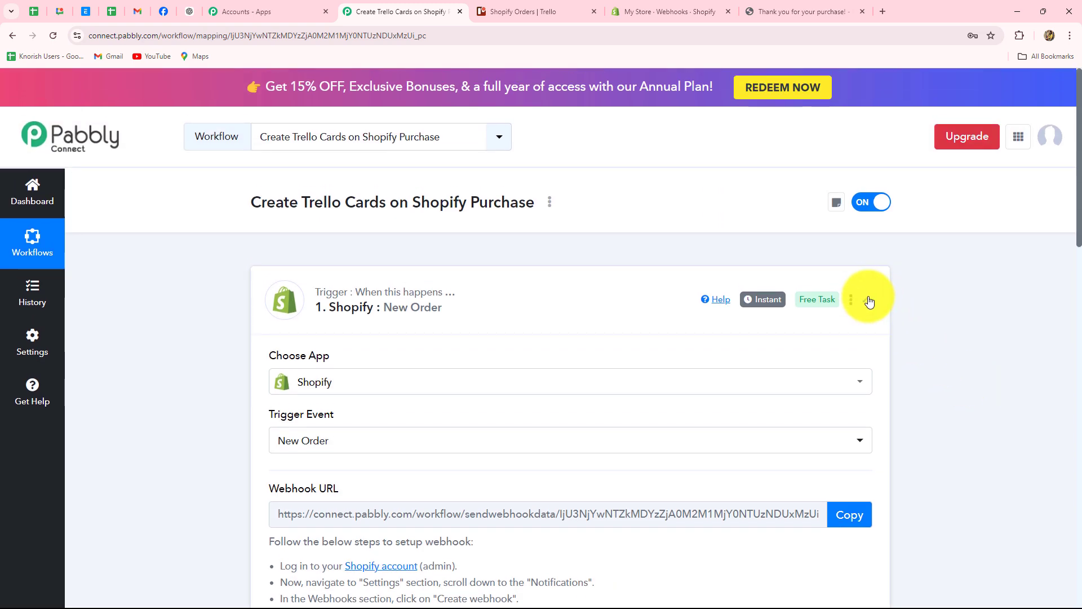
left_click(867, 302)
left_click(866, 299)
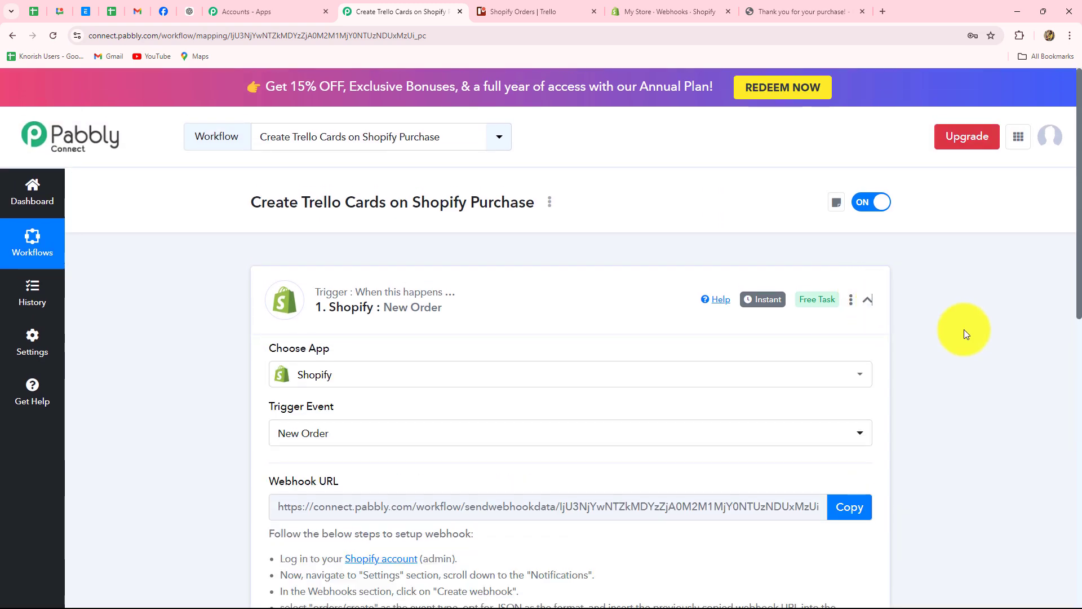
scroll(693, 473, "down", 9)
scroll(692, 473, "up", 3)
scroll(996, 384, "down", 3)
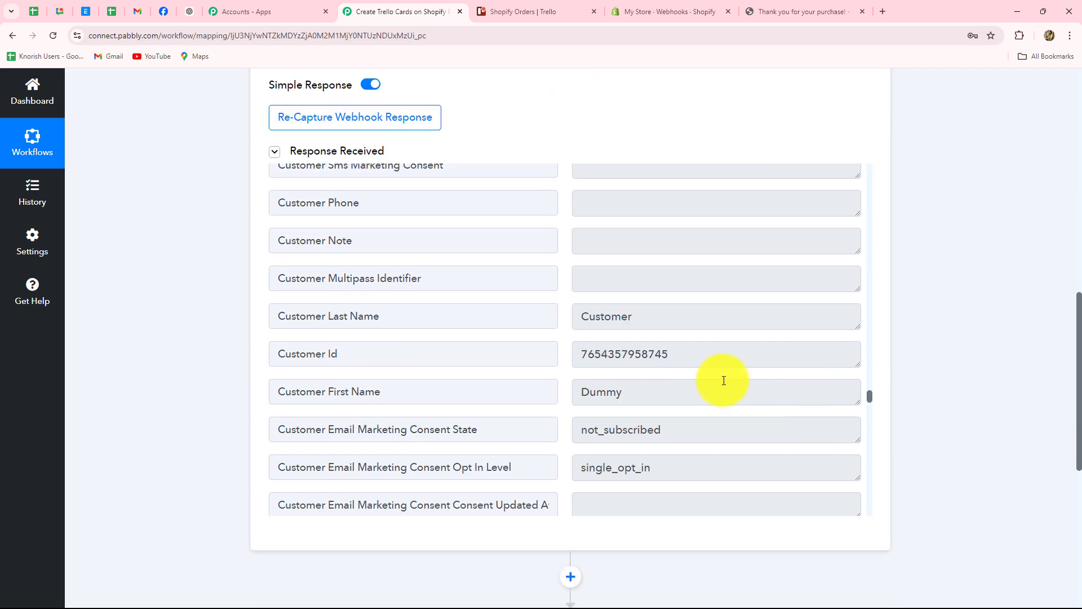
scroll(722, 375, "up", 5)
scroll(721, 375, "up", 9)
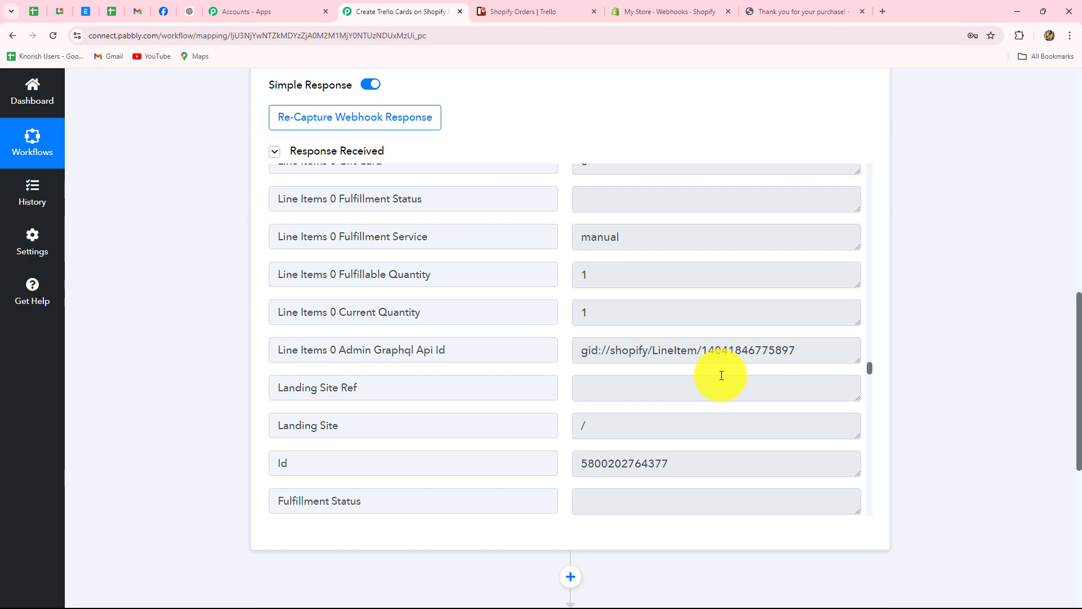
scroll(973, 387, "up", 12)
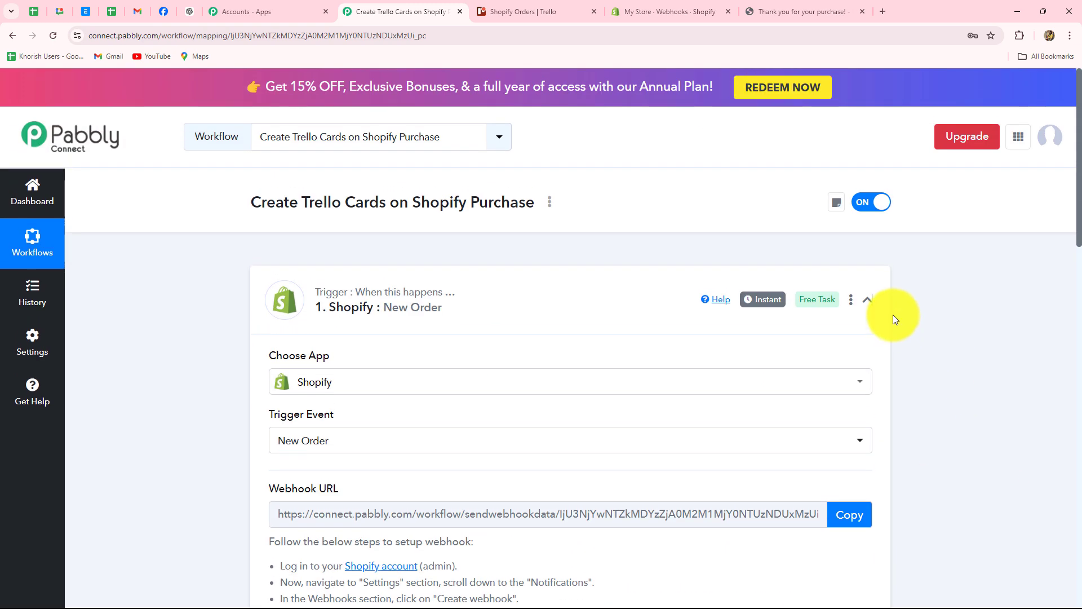
Step: Collapse the Shopify trigger and glance at the Shopify Orders board in Trello
left_click(868, 299)
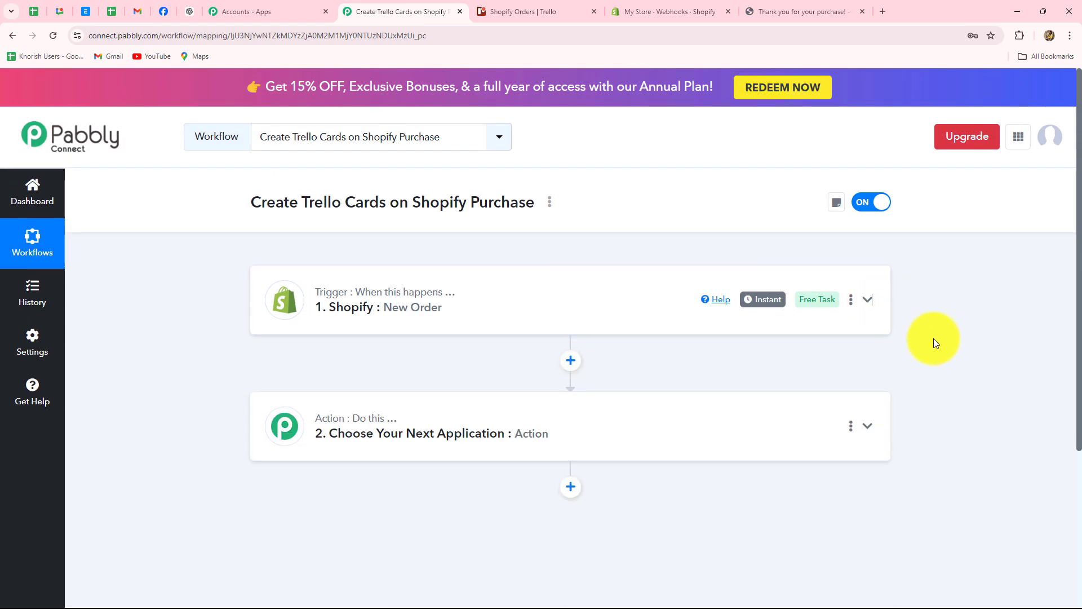
left_click(539, 9)
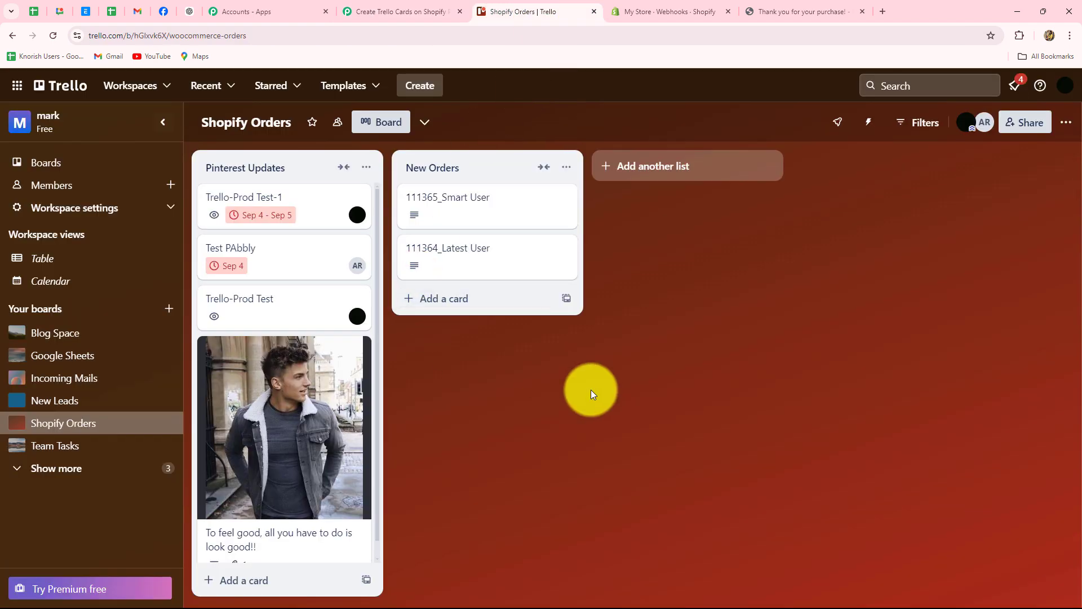
left_click(358, 10)
scroll(378, 246, "down", 3)
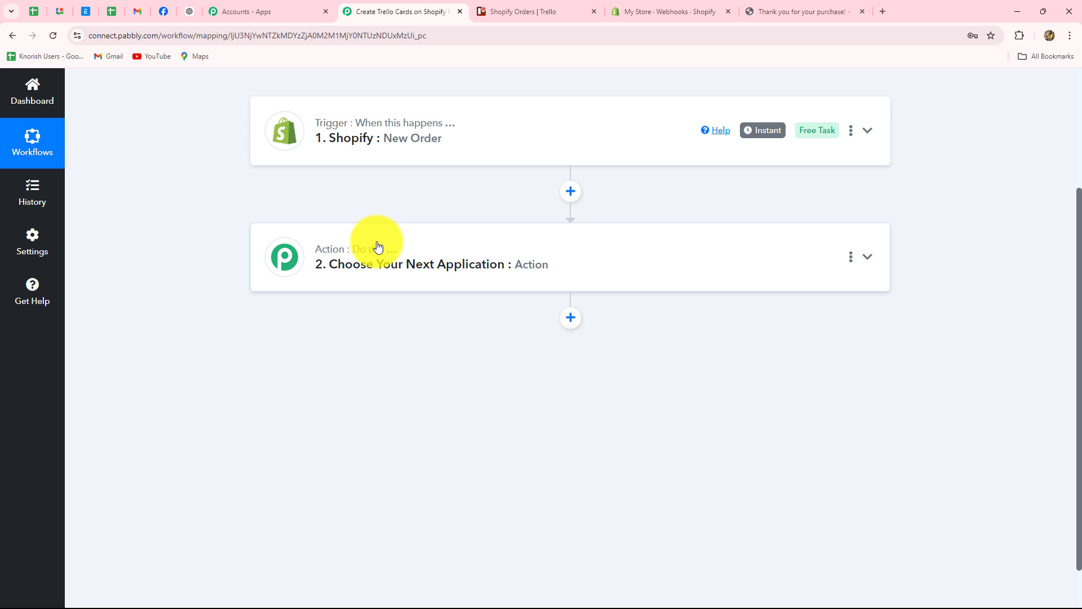
Step: Choose Trello as step 2's app by searching 'Tre', and show its action events
left_click(378, 246)
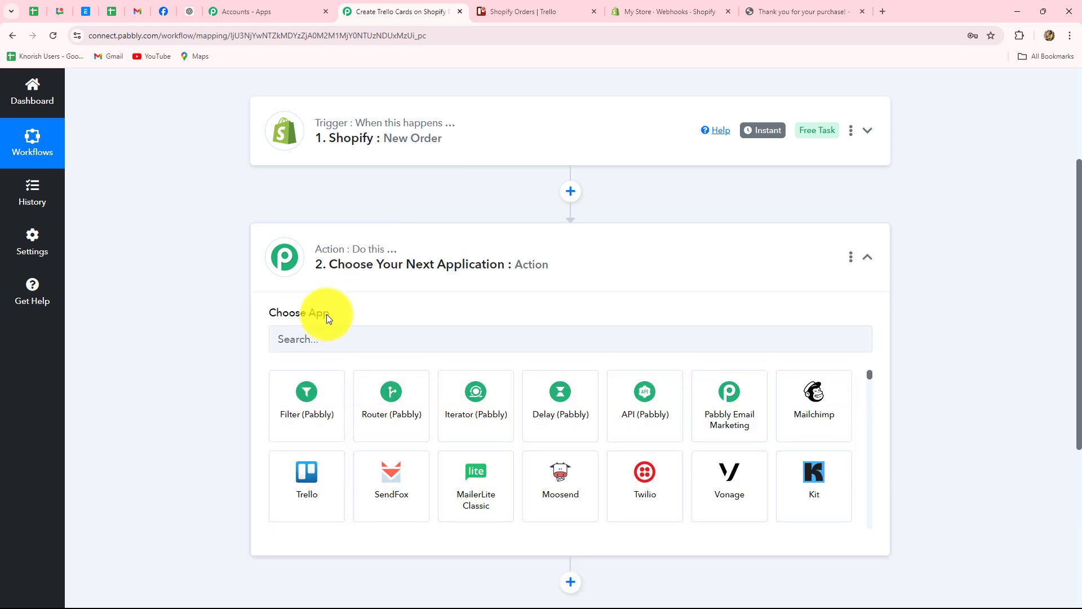
scroll(313, 310, "down", 1)
left_click(302, 310)
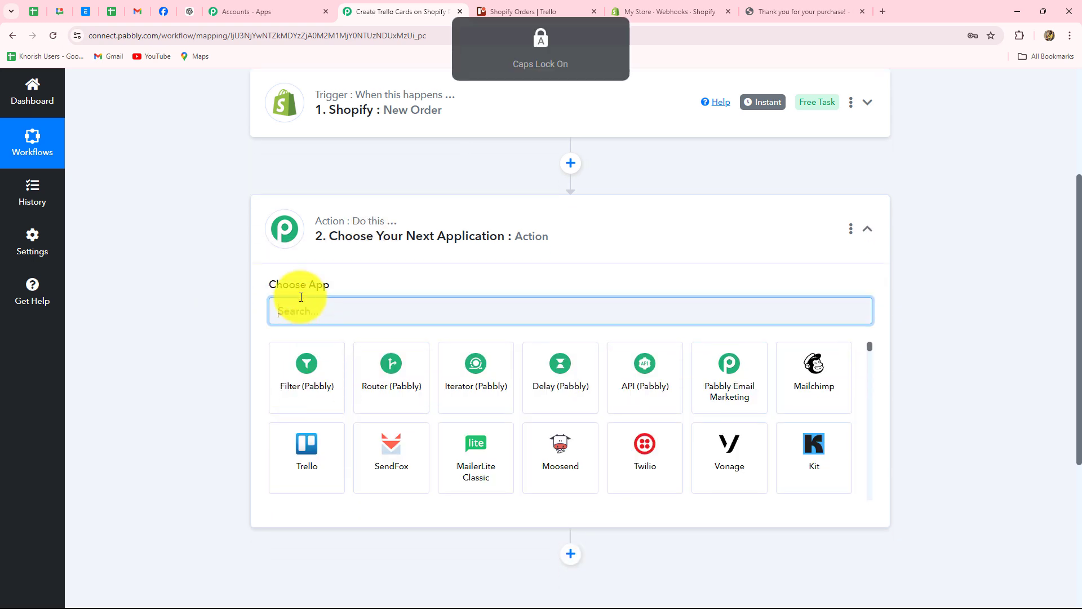
type("Tre")
left_click(297, 368)
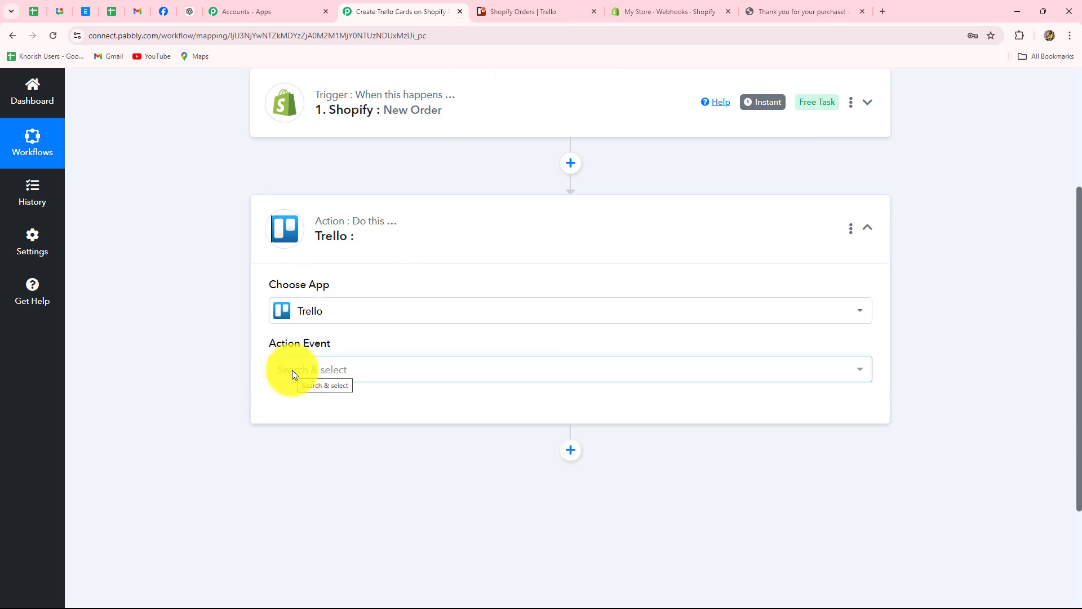
left_click(293, 375)
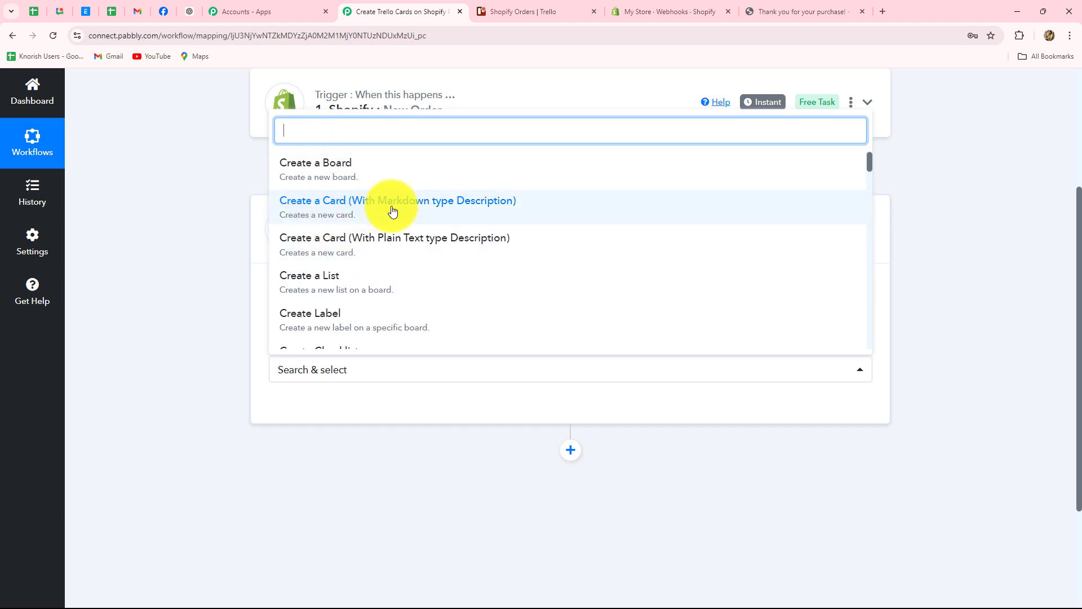
Step: Choose 'Create a Card (With Markdown type Description)' and begin a new Trello #2 connection
left_click(448, 211)
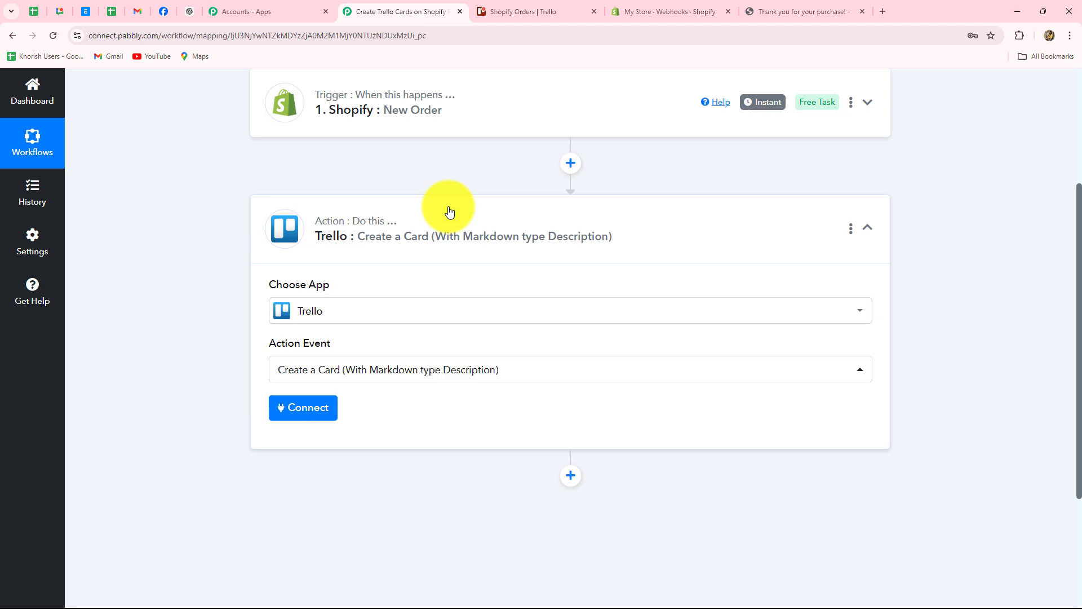
left_click(329, 417)
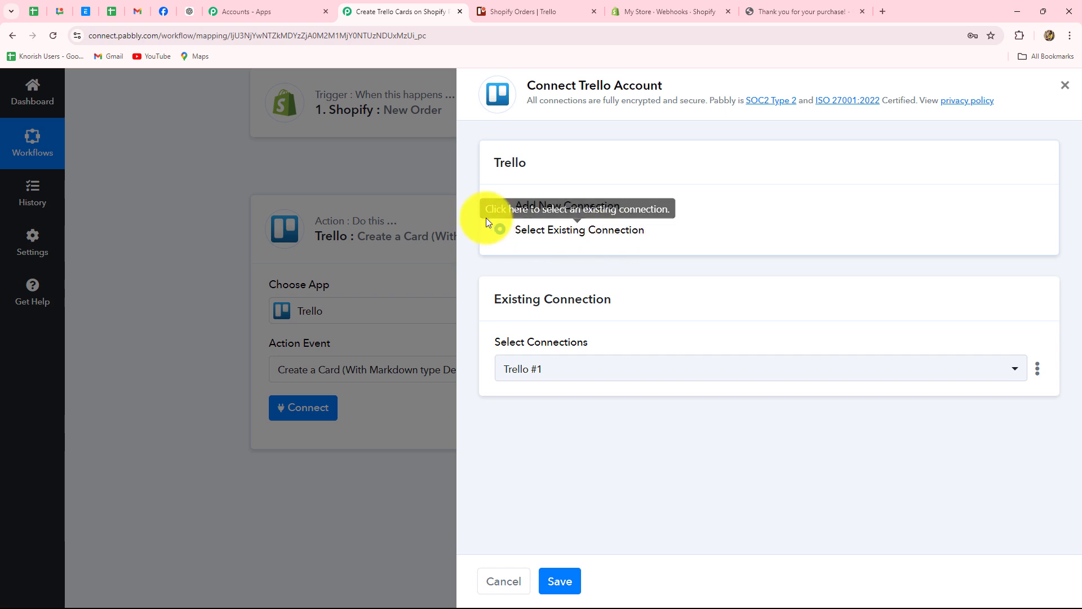
left_click(501, 207)
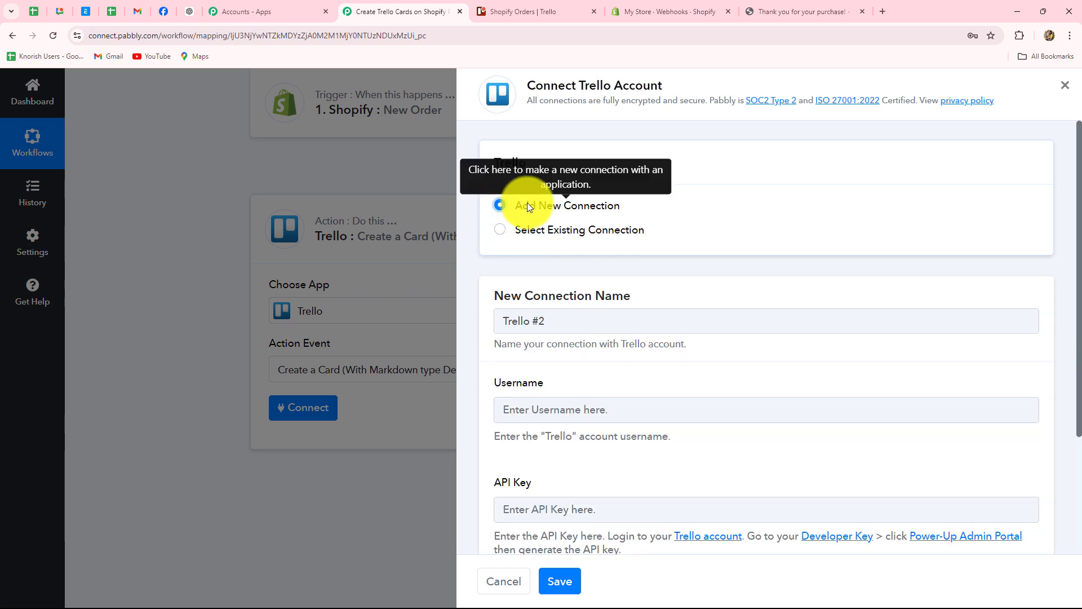
scroll(672, 294, "down", 3)
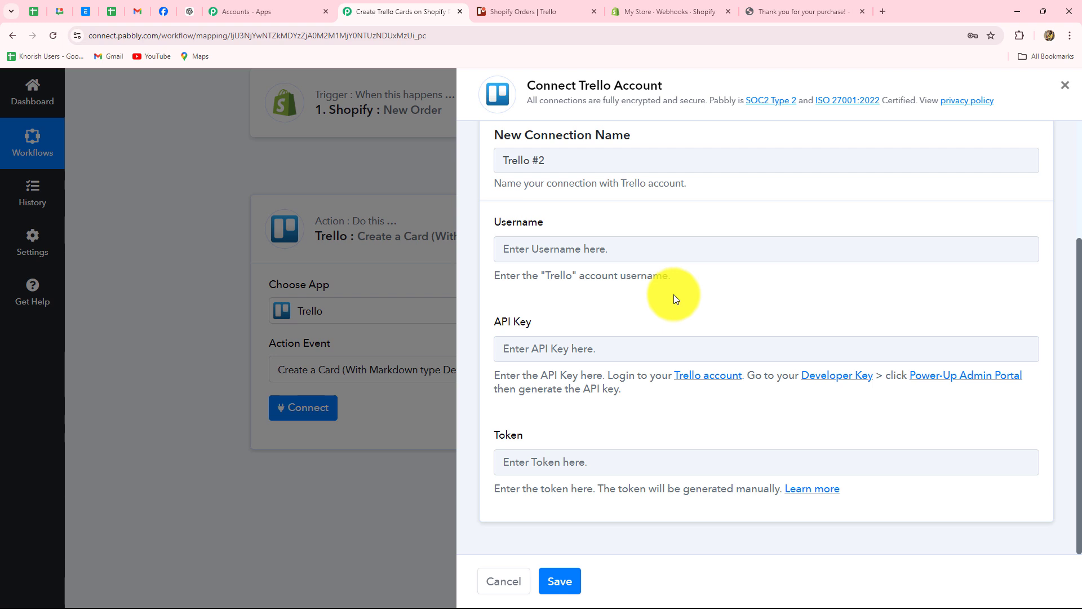
scroll(673, 295, "up", 2)
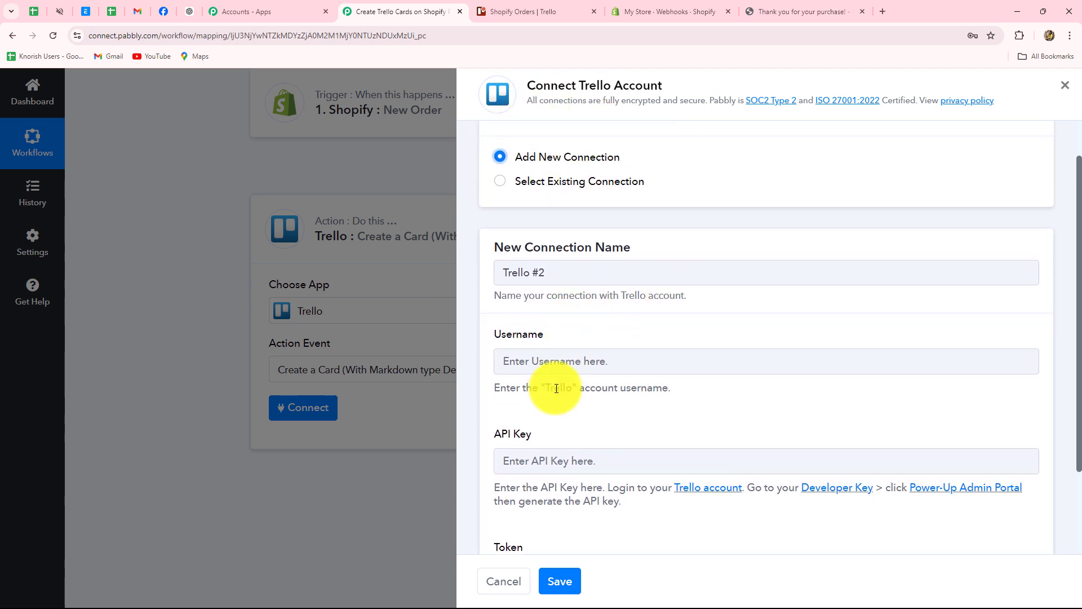
scroll(556, 388, "down", 2)
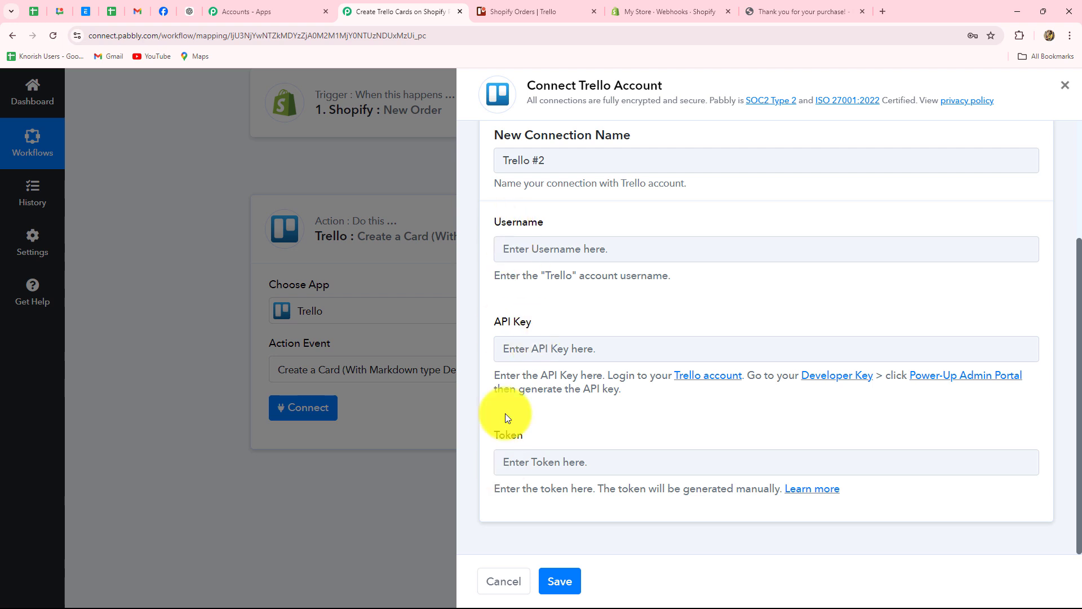
Step: Copy Trello's Personal Key from the app-key page into the Trello #2 API Key field
left_click(836, 375)
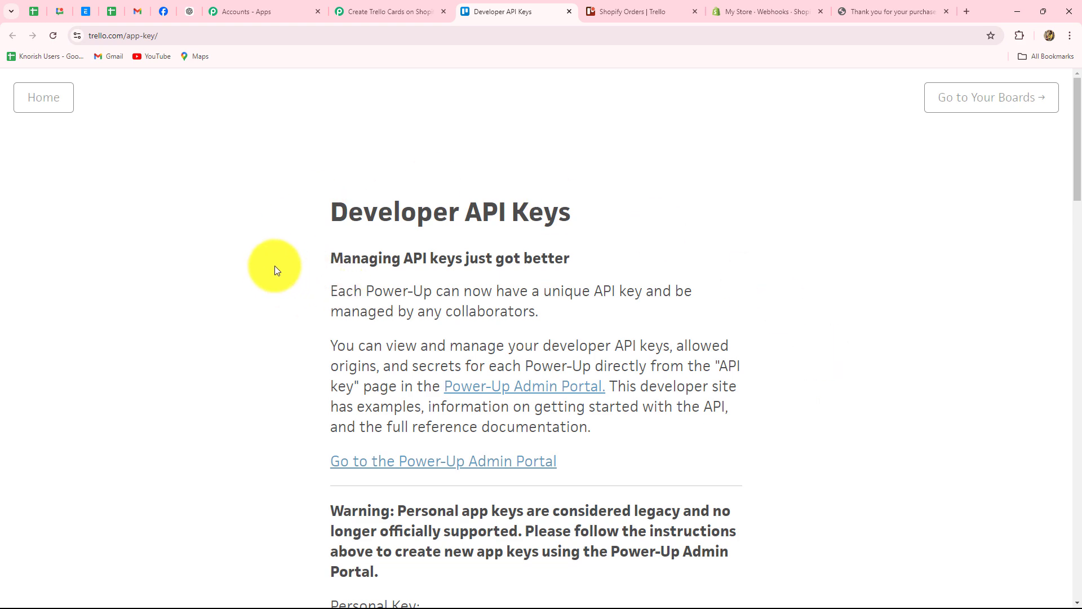
scroll(275, 265, "down", 5)
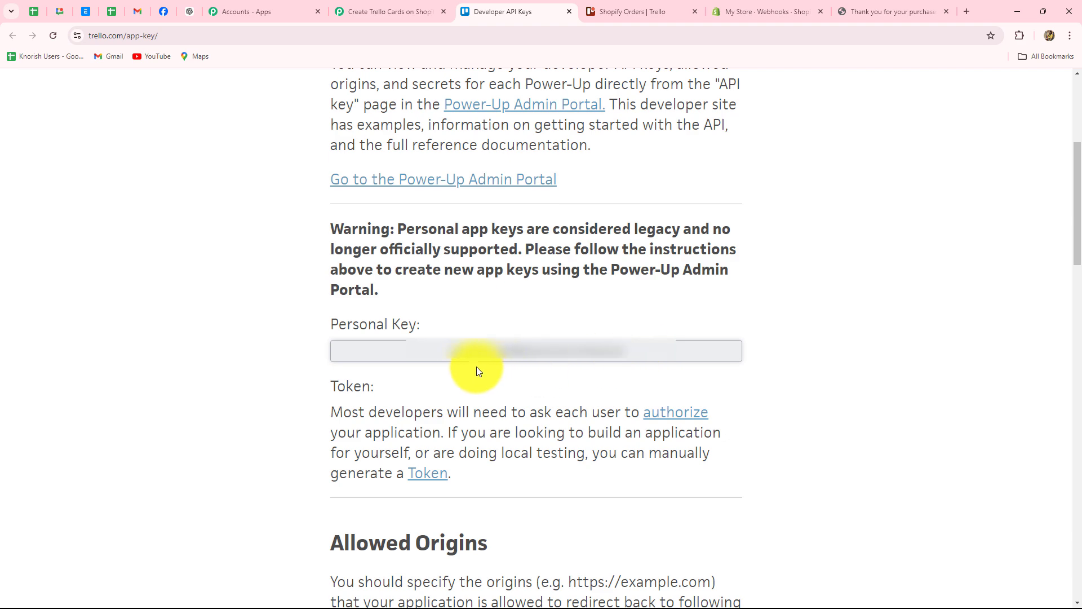
double_click(558, 349)
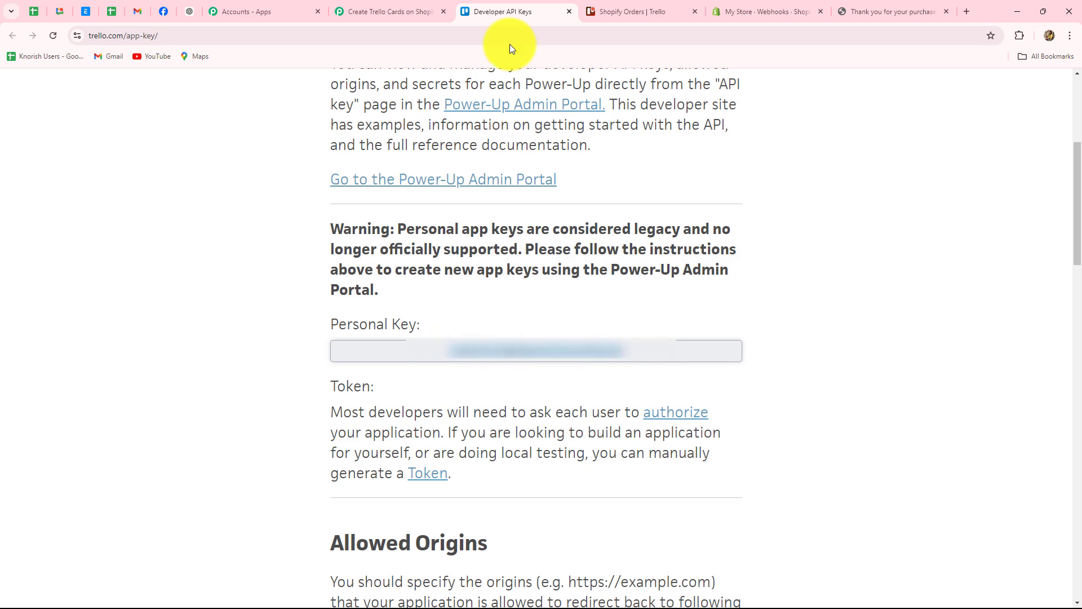
left_click(410, 3)
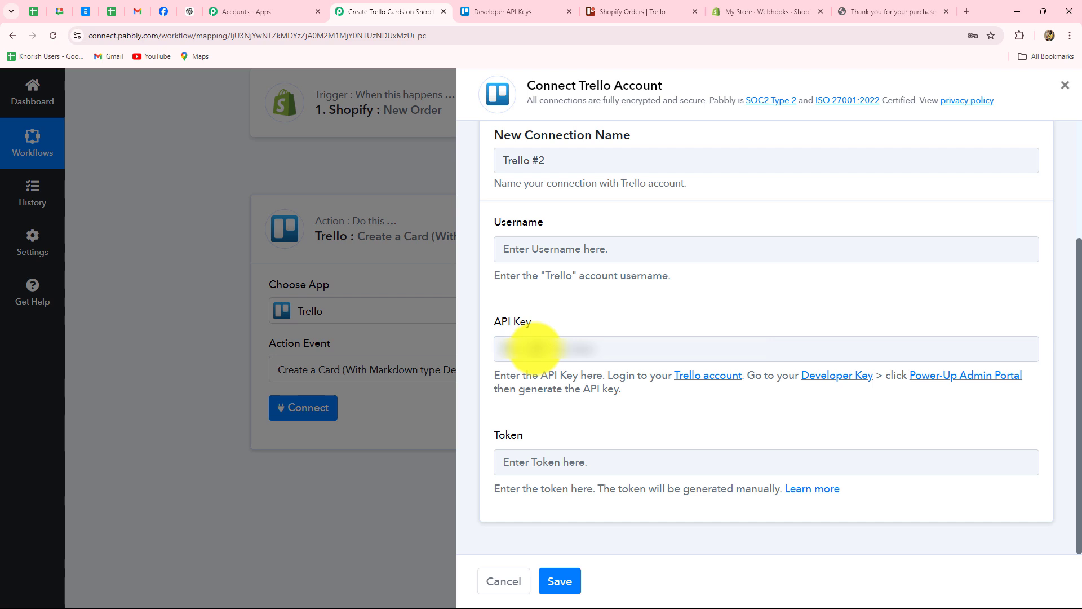
left_click(536, 350)
key("ctrl+v")
left_click(625, 422)
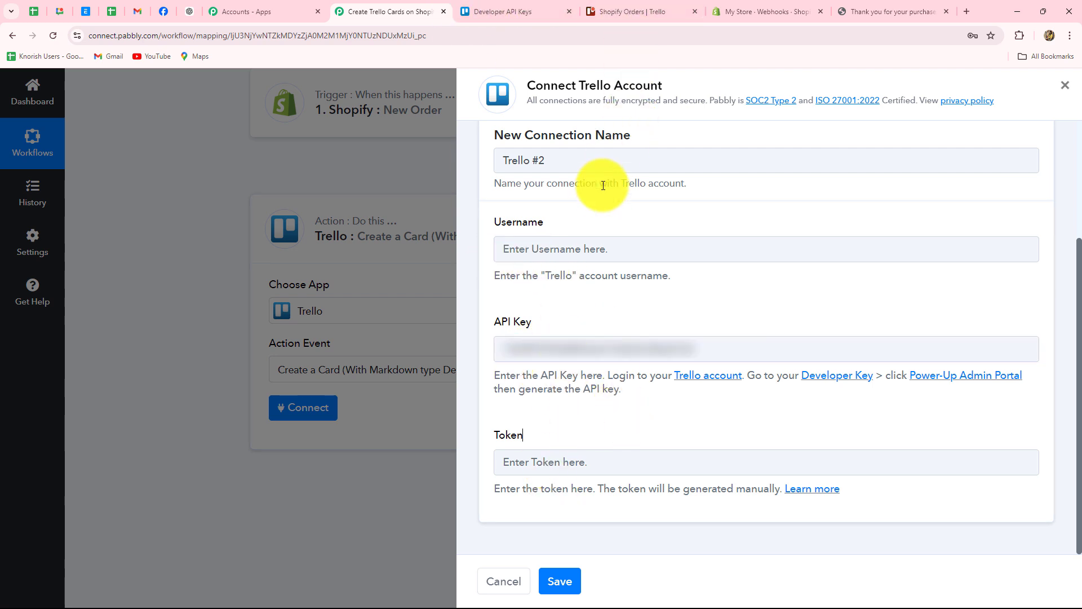
Step: Open Trello's token page and paste the account username into Pabbly's Username field
left_click(502, 11)
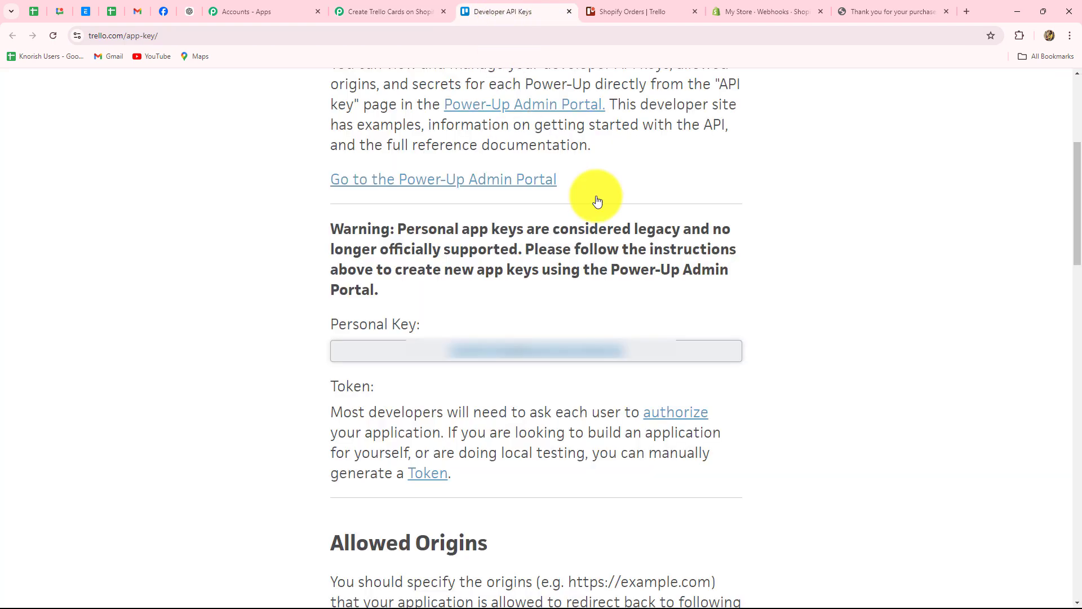
scroll(870, 226, "down", 5)
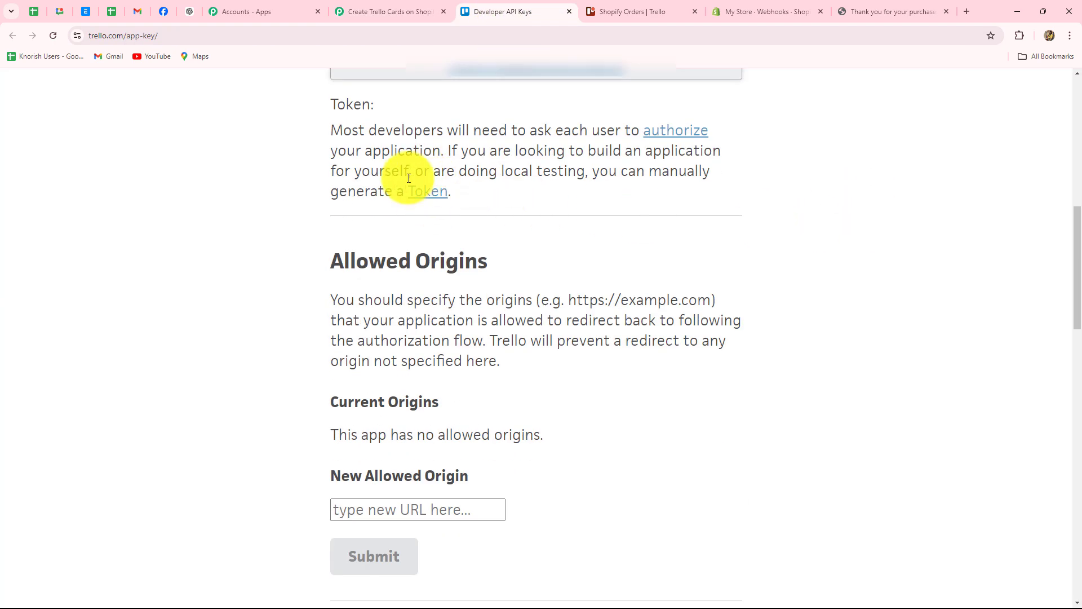
left_click(426, 195)
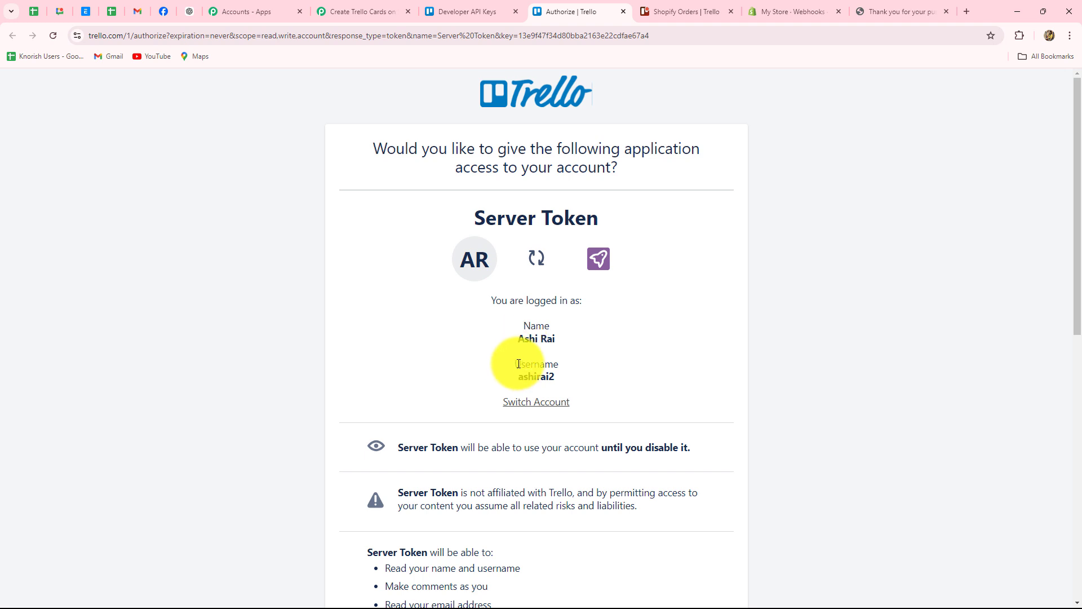
left_click_drag(519, 377, 566, 378)
key("ctrl+c")
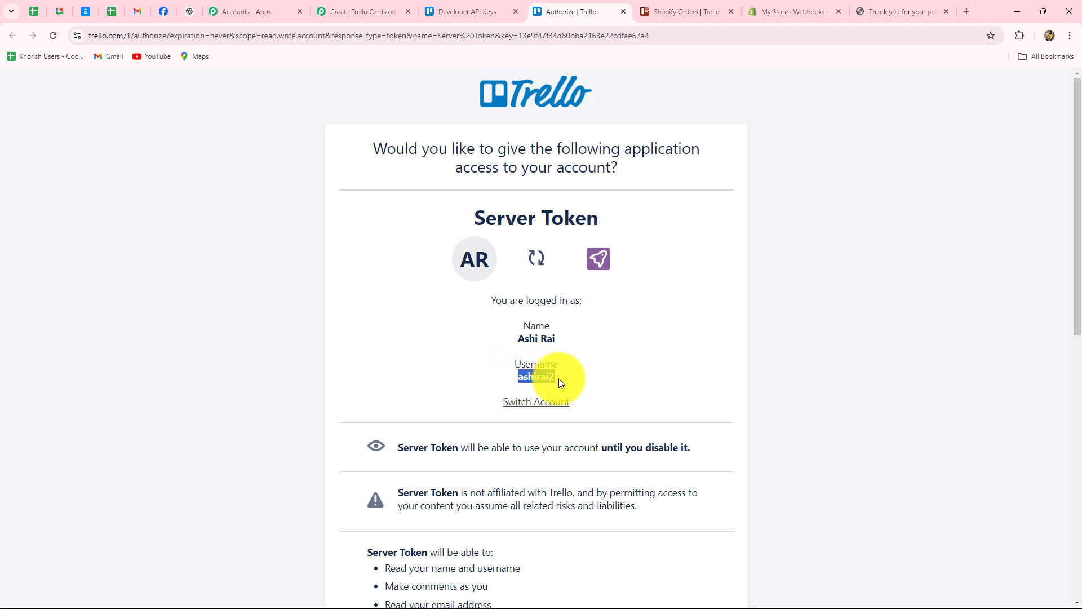
left_click(345, 12)
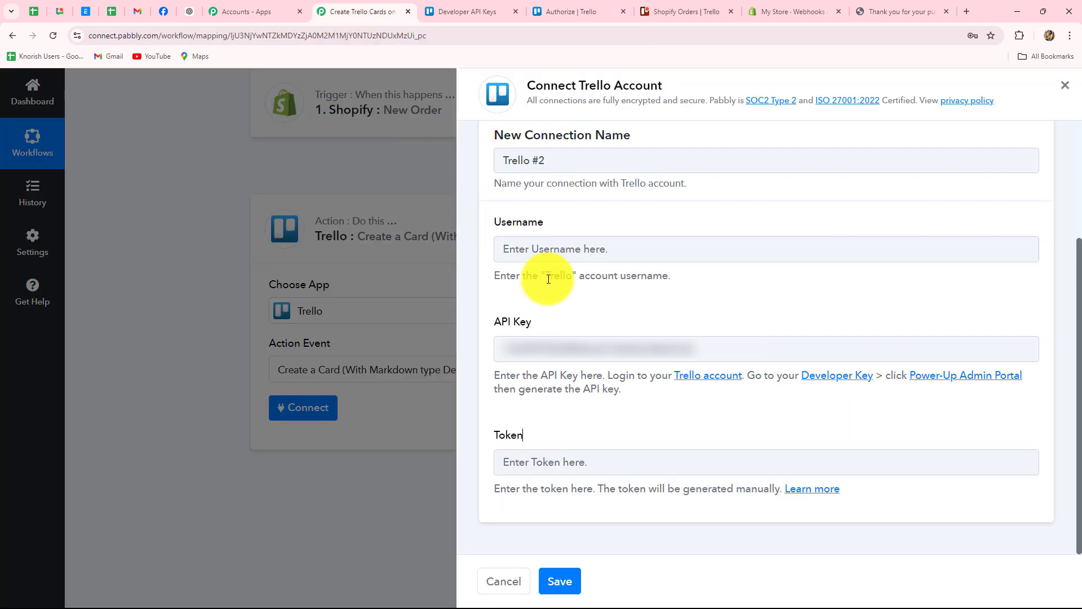
left_click(526, 249)
key("ctrl+v")
Step: Allow the Server Token in Trello and paste the generated token into Pabbly's Token field
left_click(570, 8)
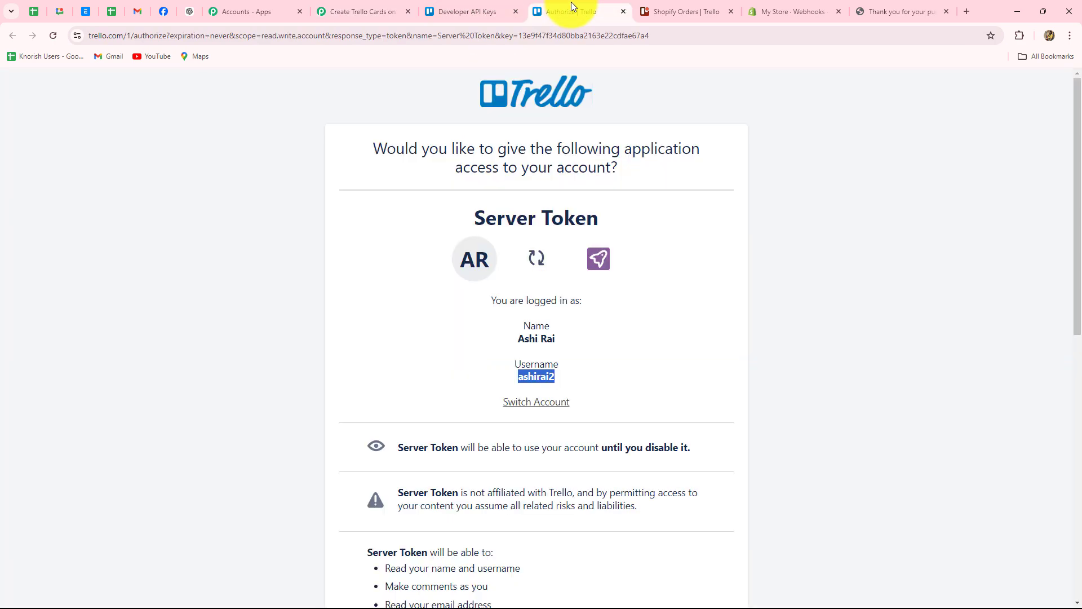
scroll(488, 339, "down", 10)
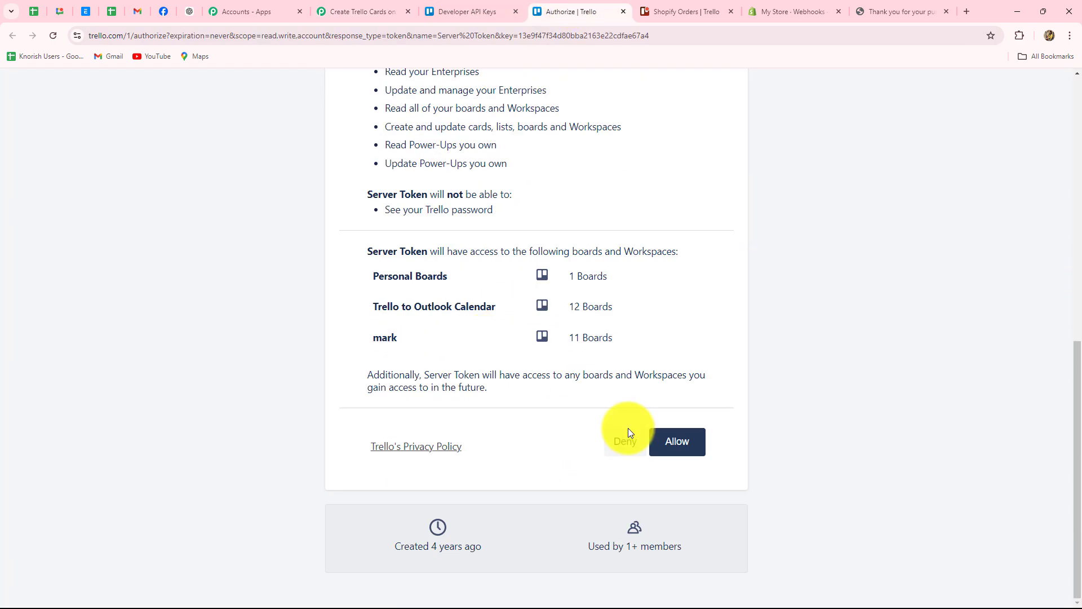
left_click(665, 436)
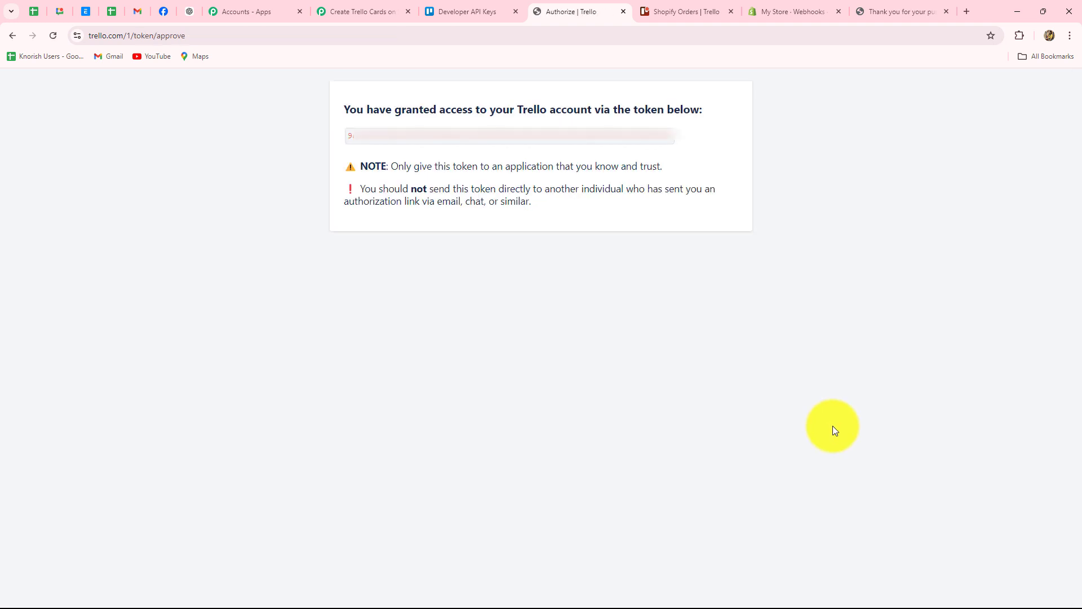
left_click_drag(349, 138, 674, 140)
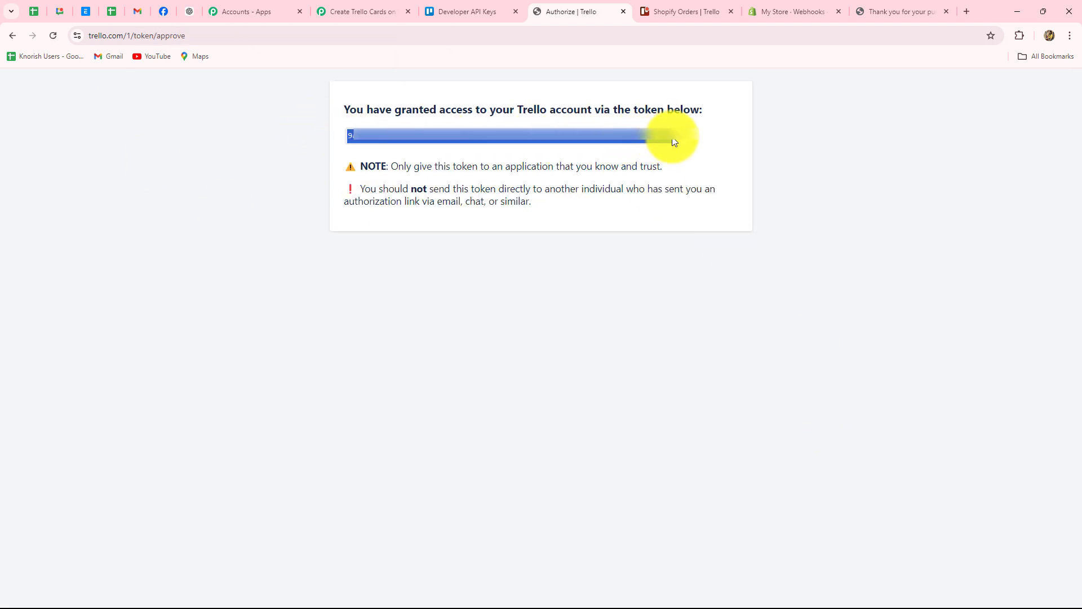
left_click(365, 16)
left_click(580, 452)
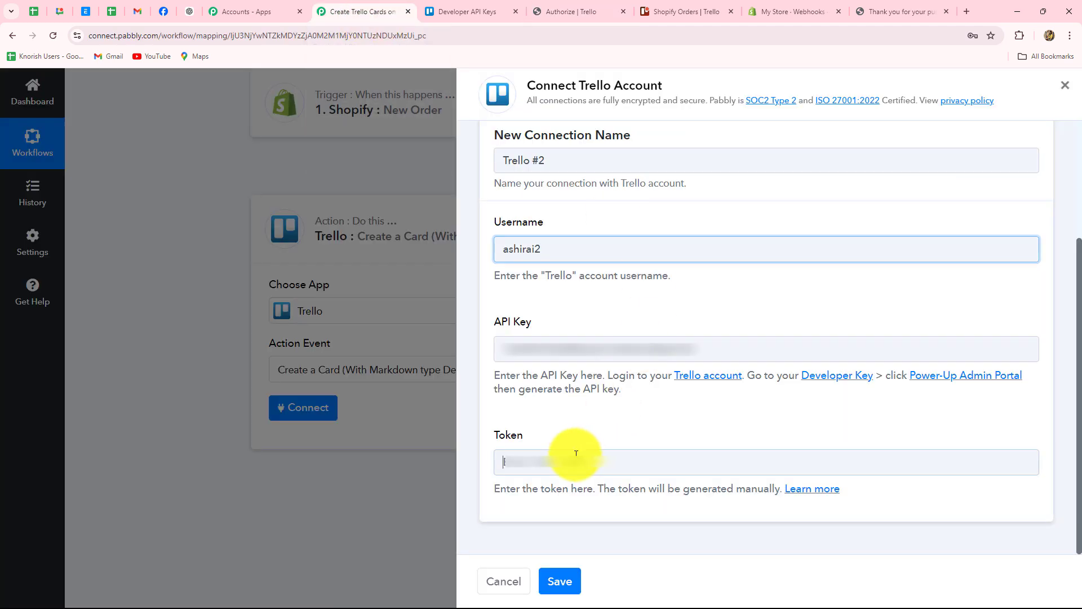
key("ctrl+v")
Step: Save the Trello connection and choose the Shopify Orders board
left_click(559, 575)
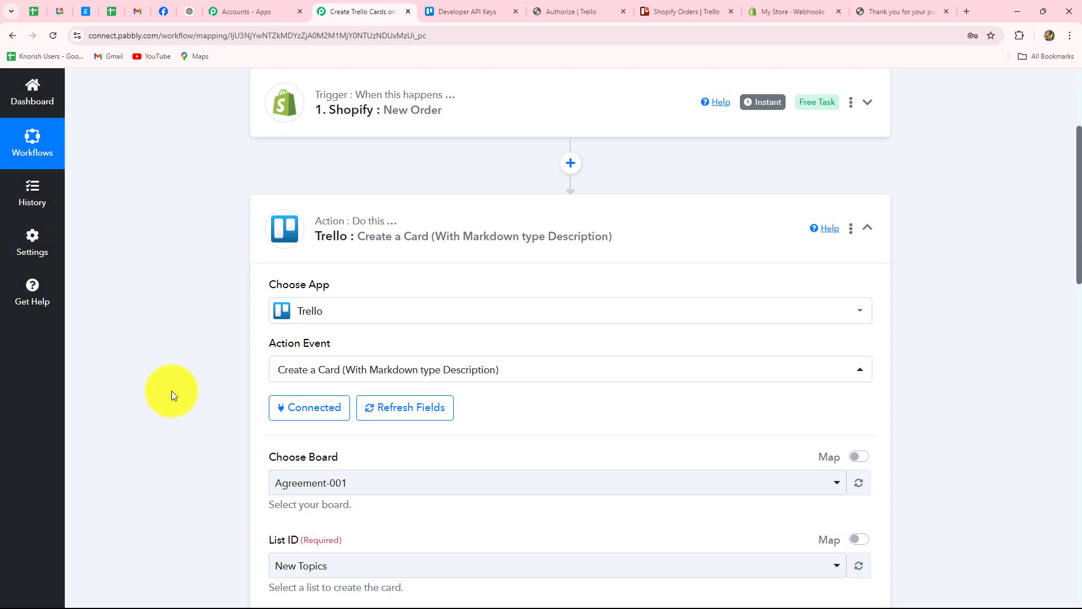
scroll(171, 390, "down", 4)
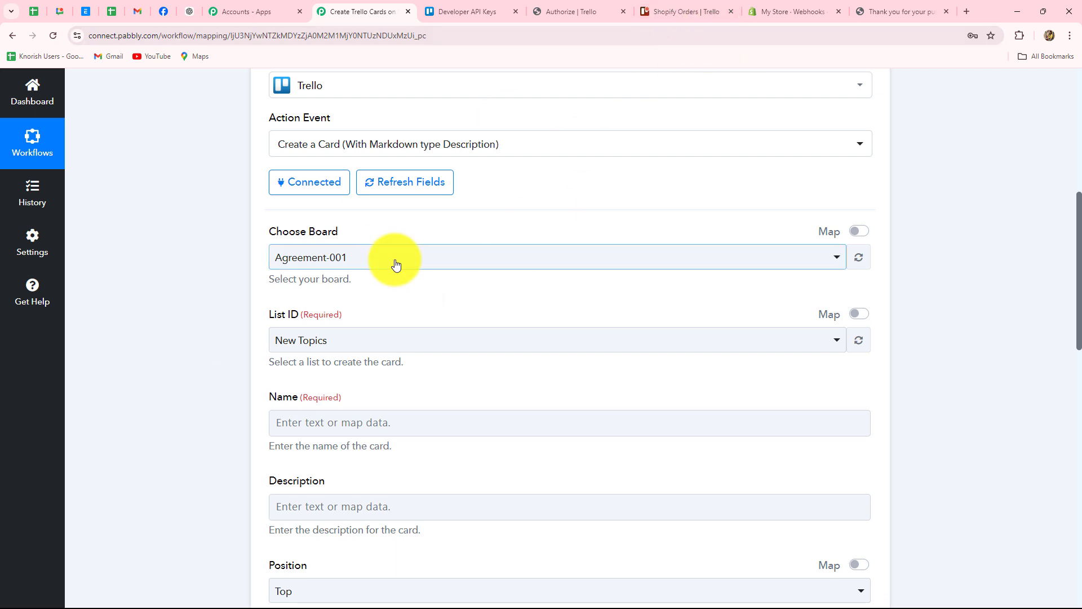
left_click(674, 11)
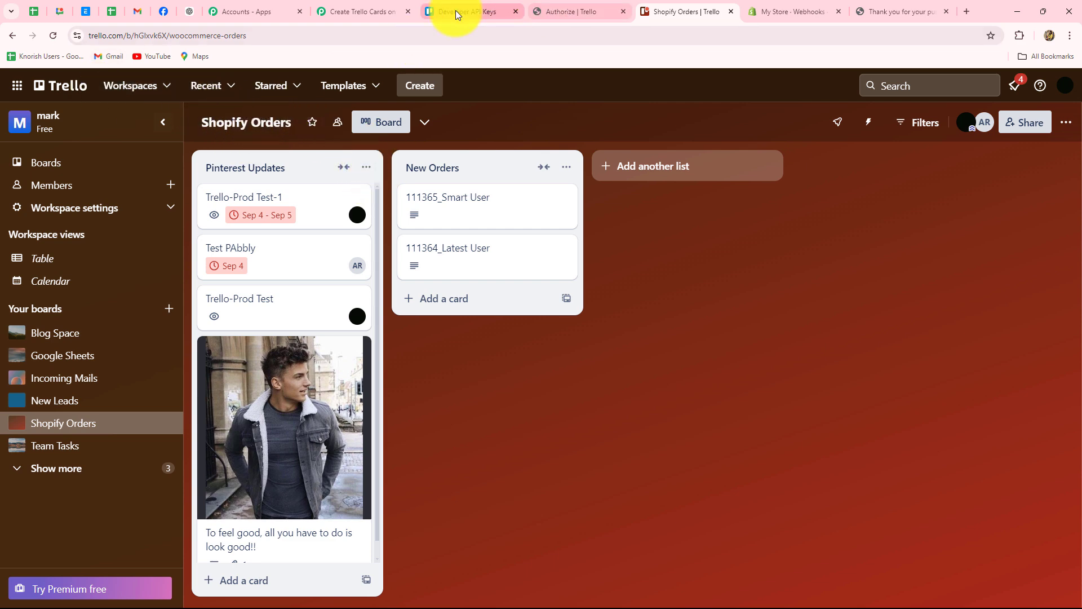
left_click(377, 11)
left_click(322, 259)
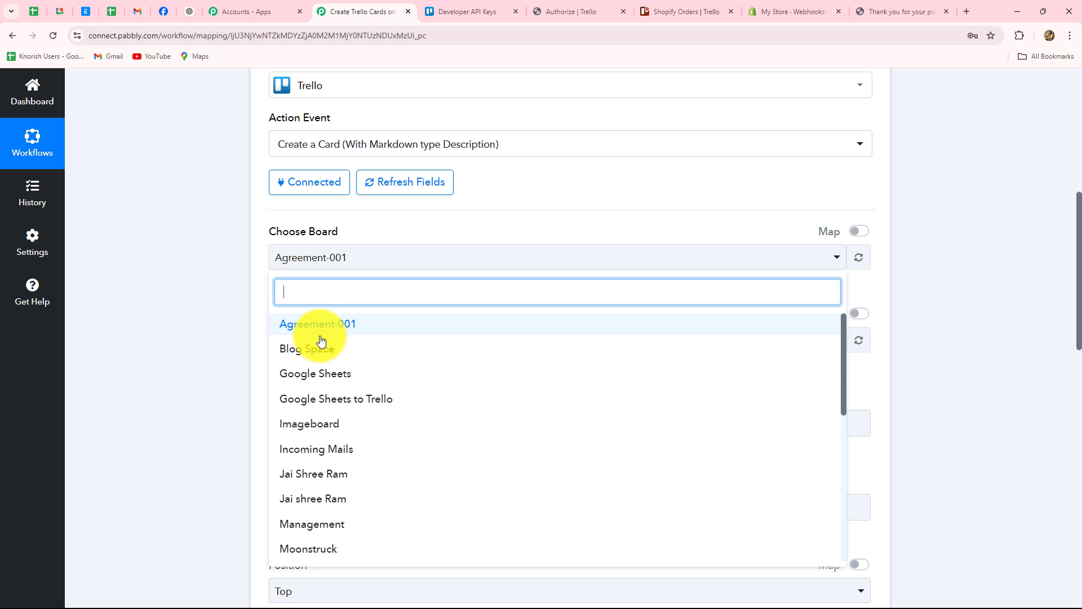
type("sho")
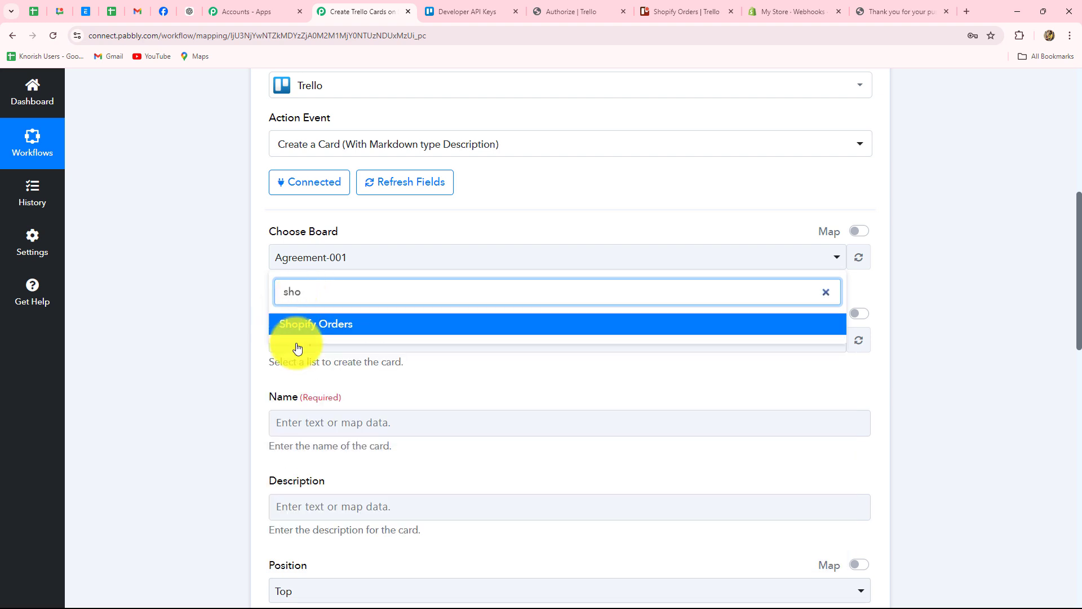
left_click(316, 332)
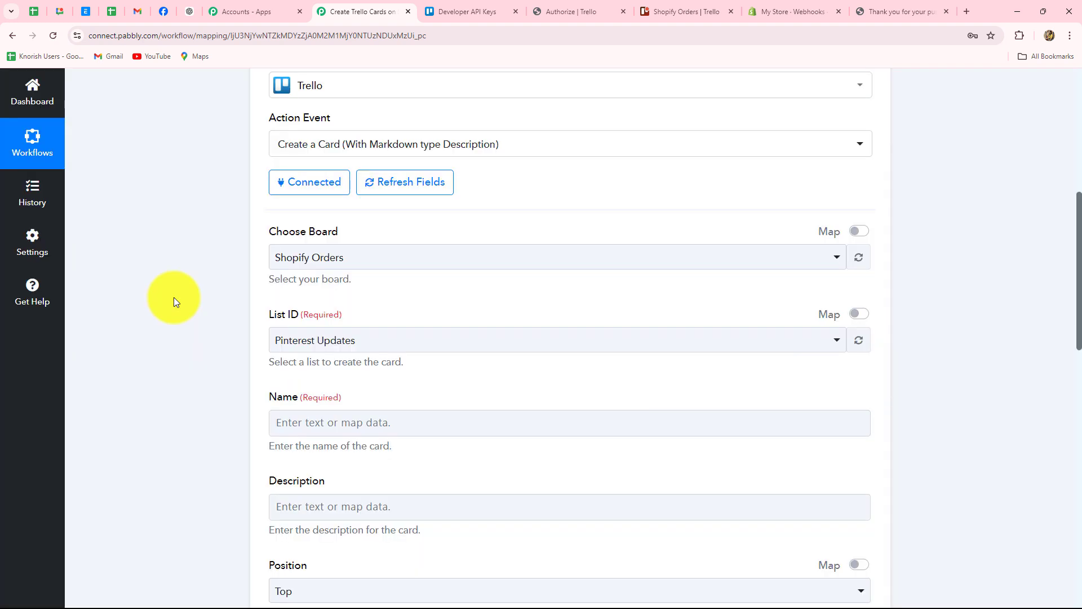
Step: Set the List ID to the board's New Orders list
scroll(173, 297, "down", 2)
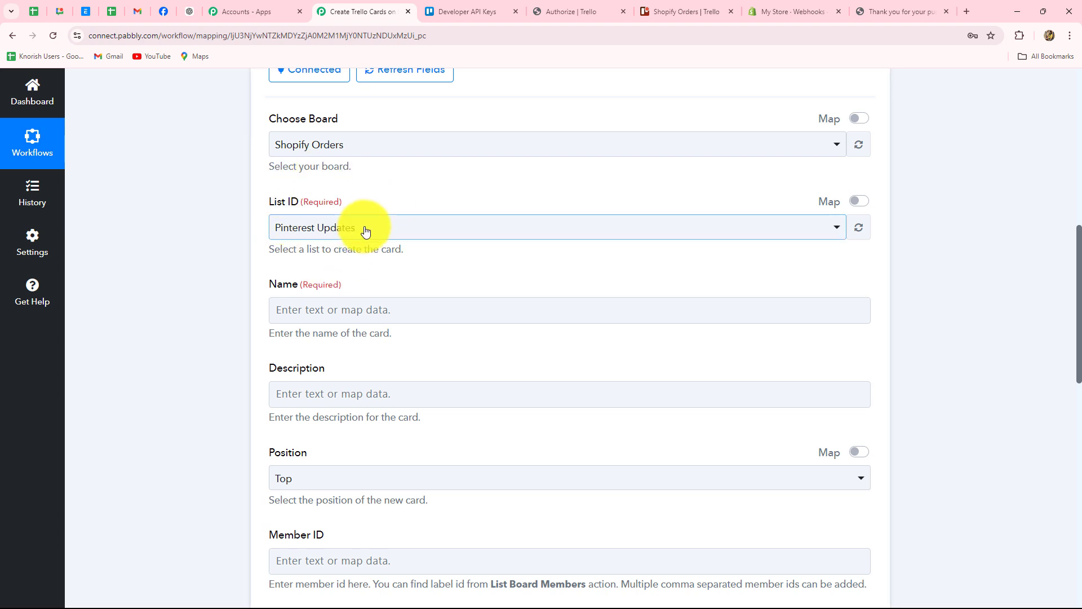
left_click(654, 11)
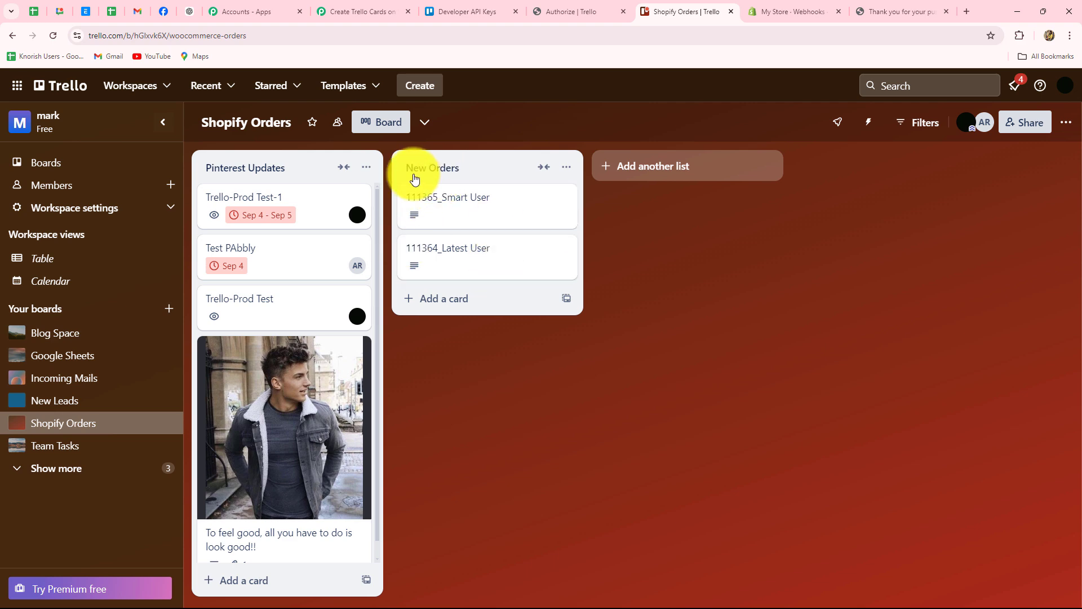
left_click(352, 12)
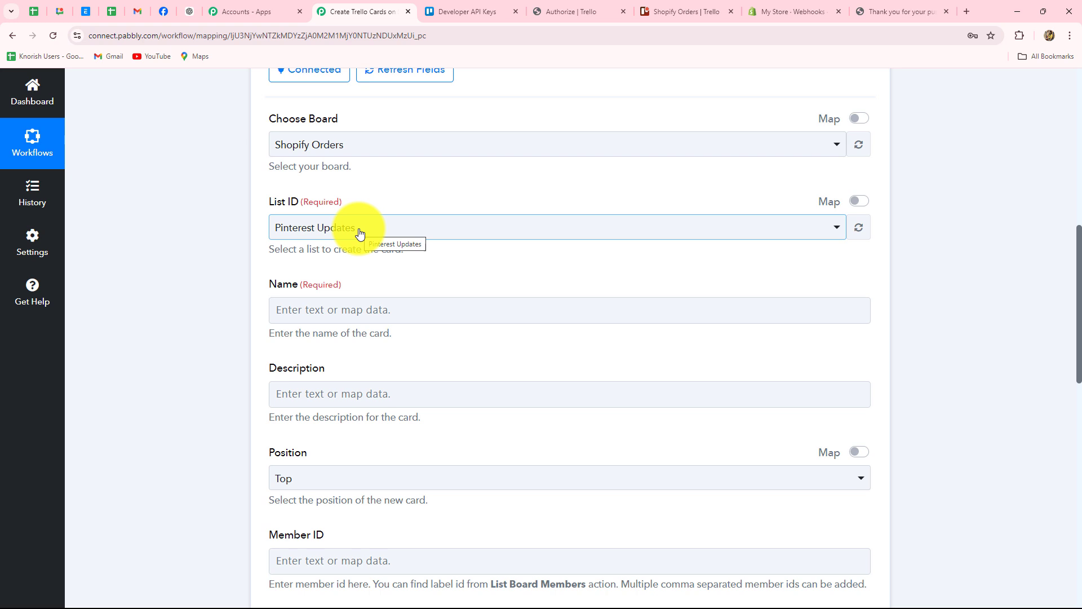
left_click(360, 233)
left_click(302, 316)
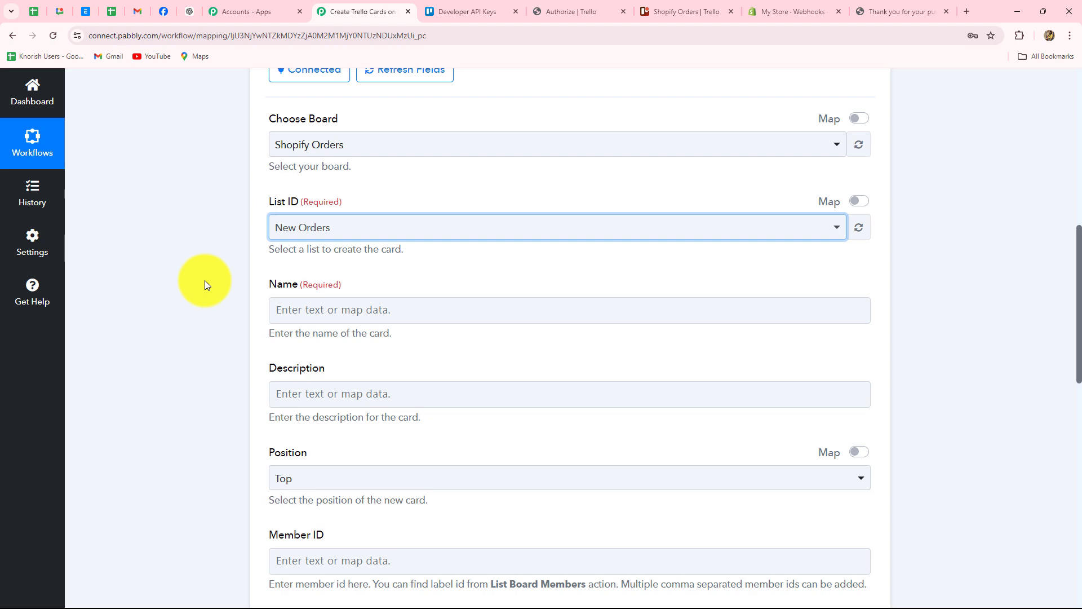
scroll(204, 279, "down", 3)
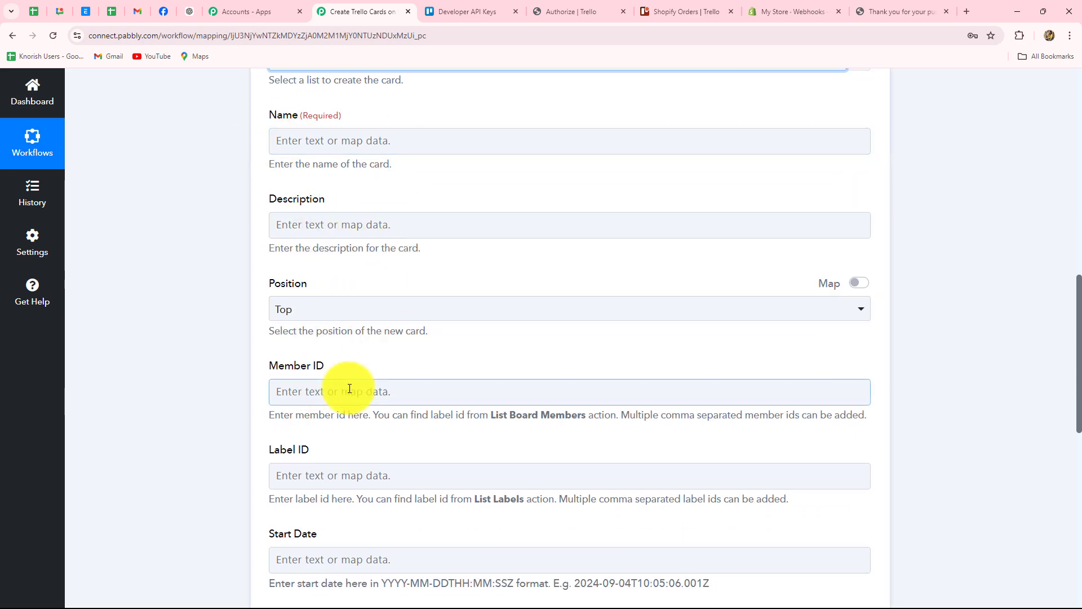
scroll(349, 389, "down", 4)
scroll(350, 386, "up", 7)
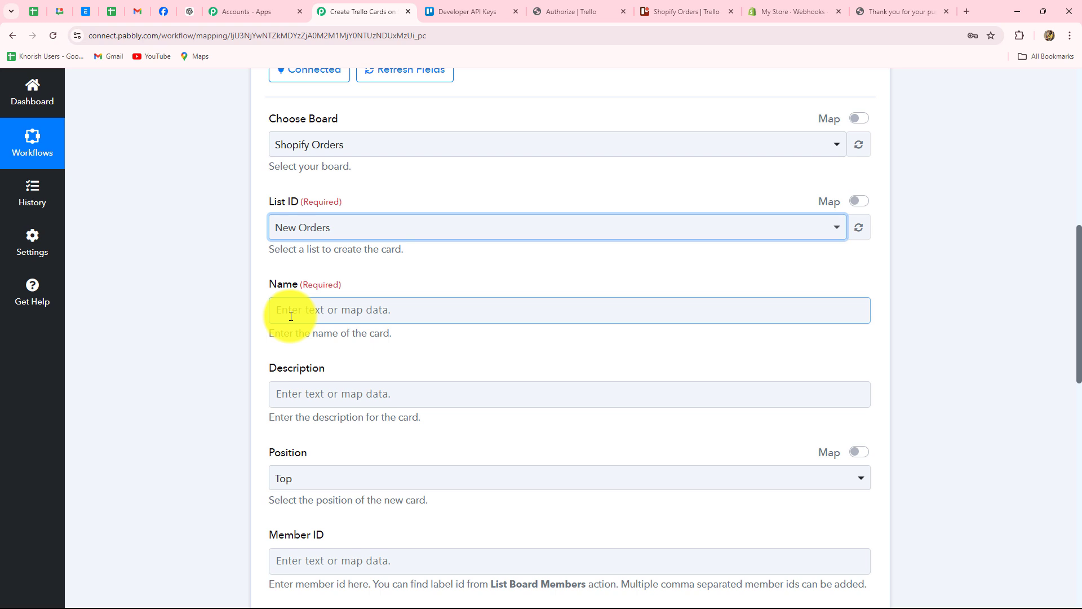
scroll(291, 282, "down", 2)
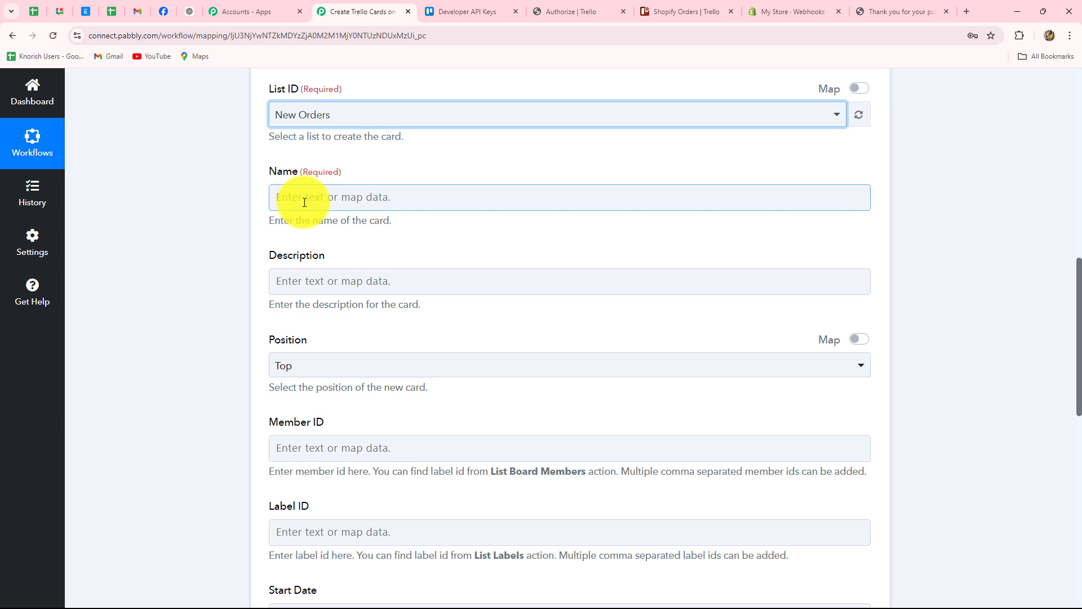
Step: Map the Shopify Order Number into the Trello card Name
left_click(284, 195)
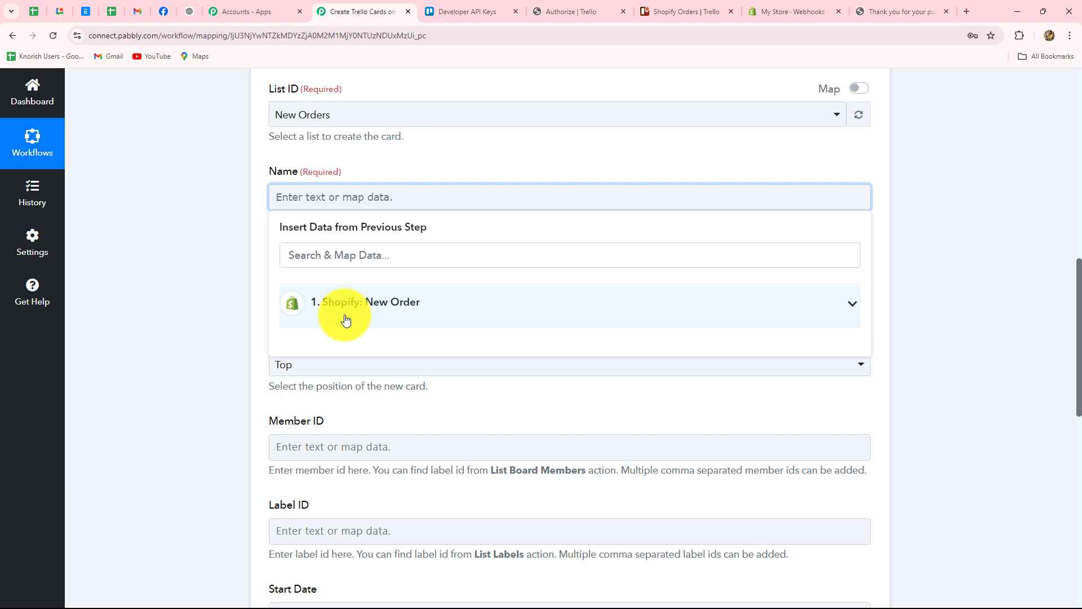
left_click(380, 302)
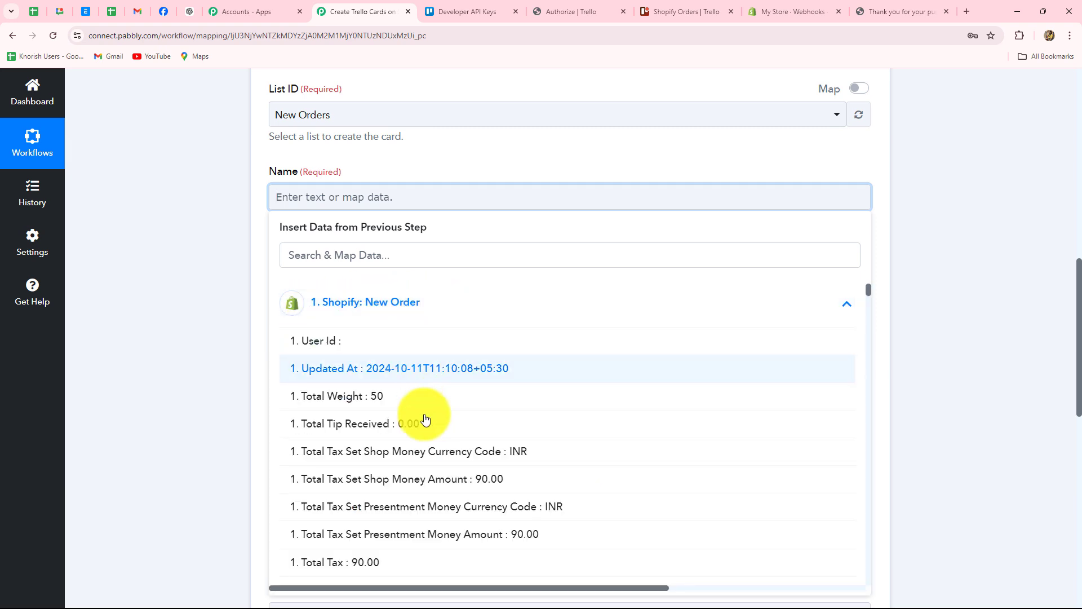
scroll(426, 419, "down", 1)
scroll(415, 369, "up", 1)
left_click(350, 251)
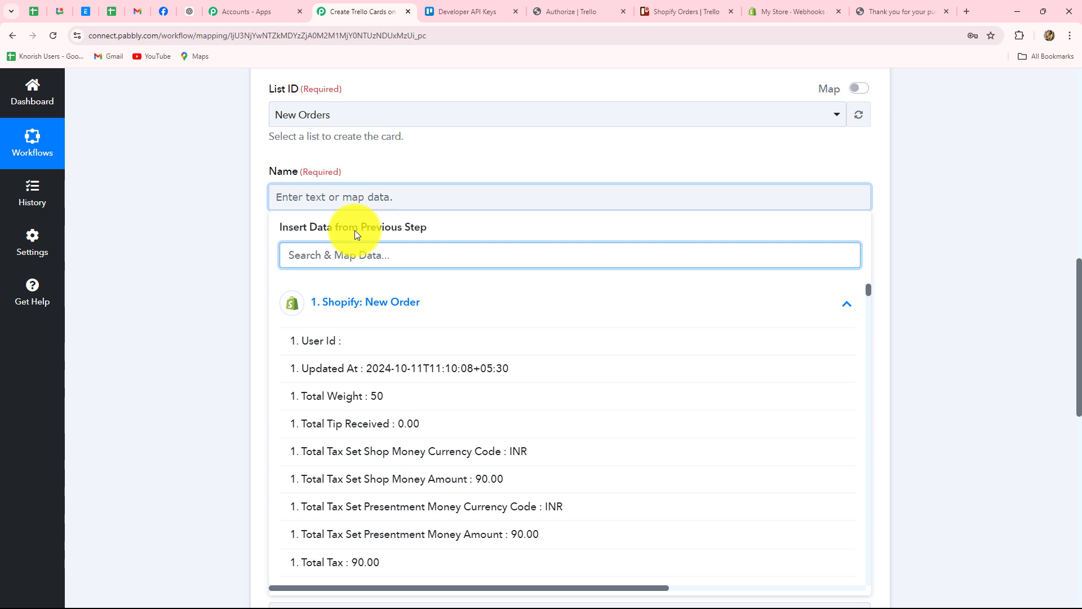
type("i")
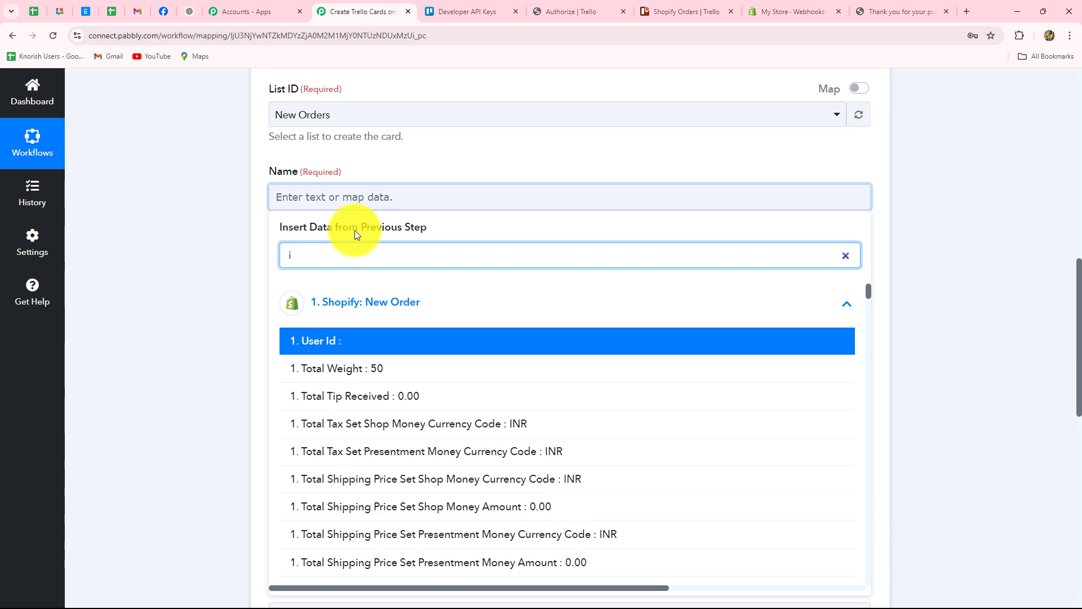
type("d")
key("BackSpace")
key("BackSpace")
type("order")
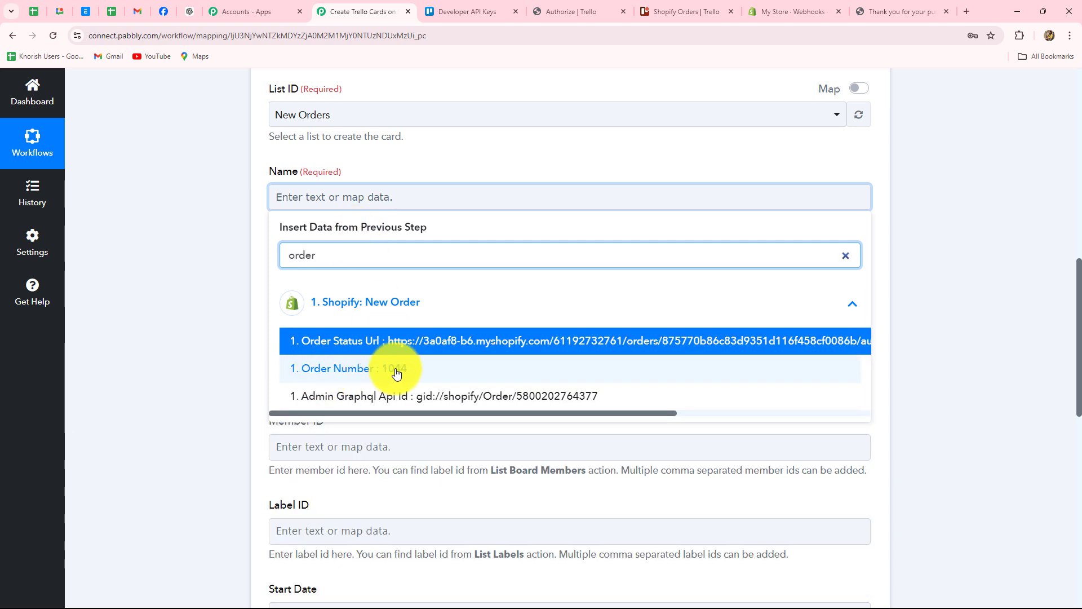
left_click(394, 372)
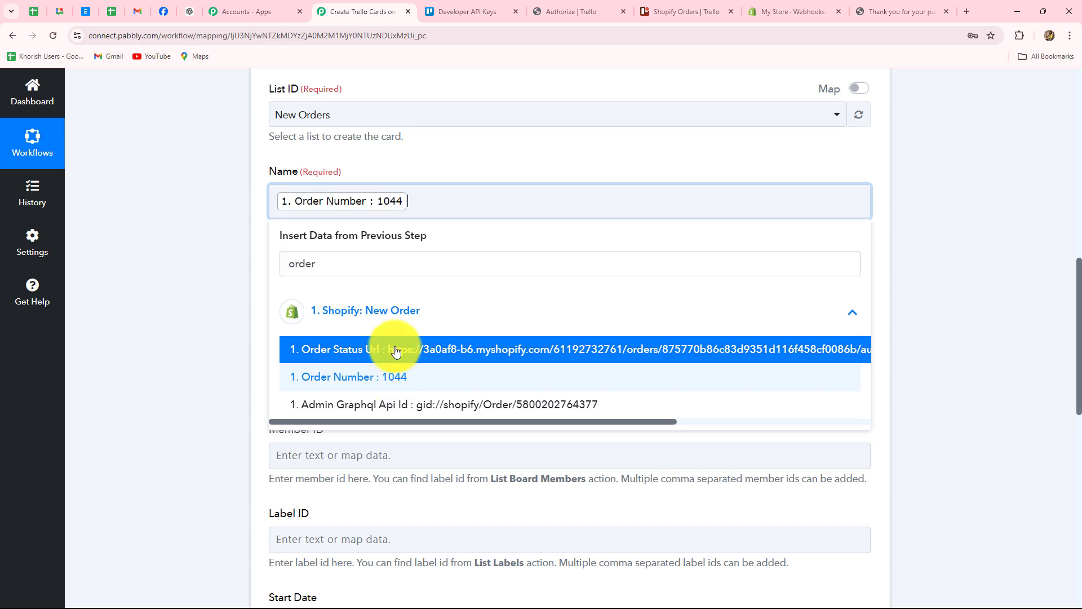
left_click(170, 302)
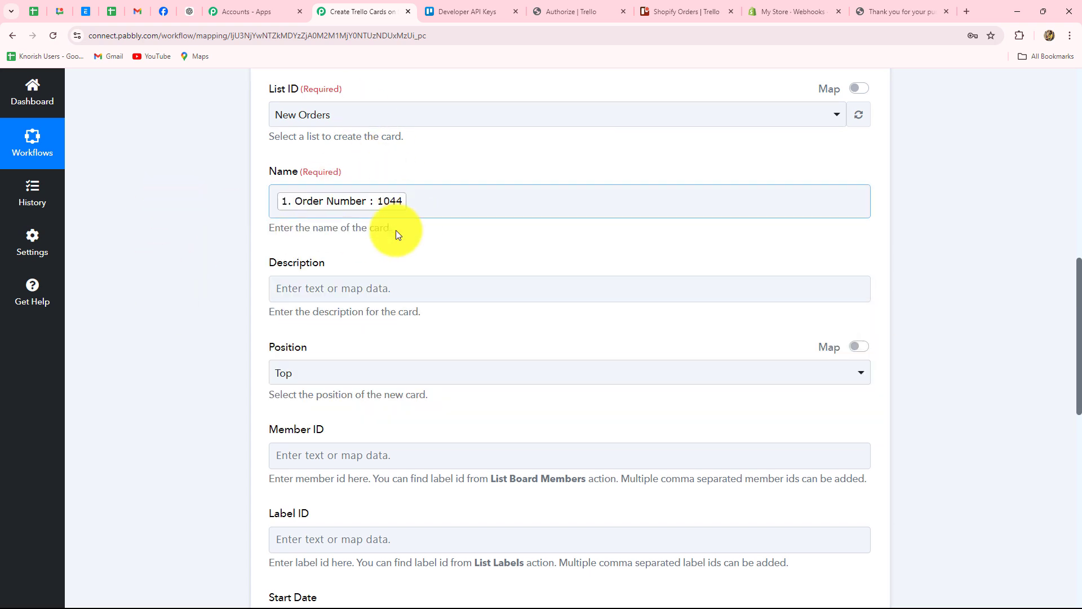
left_click(361, 215)
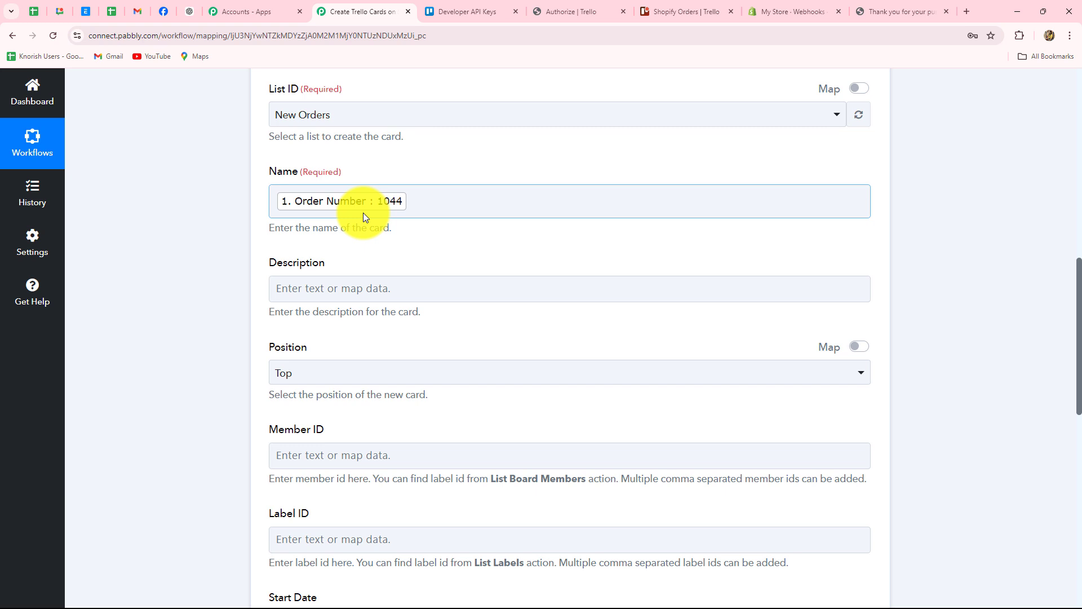
Step: Append Shipping Address Name to the card Name after the underscore
left_click(408, 207)
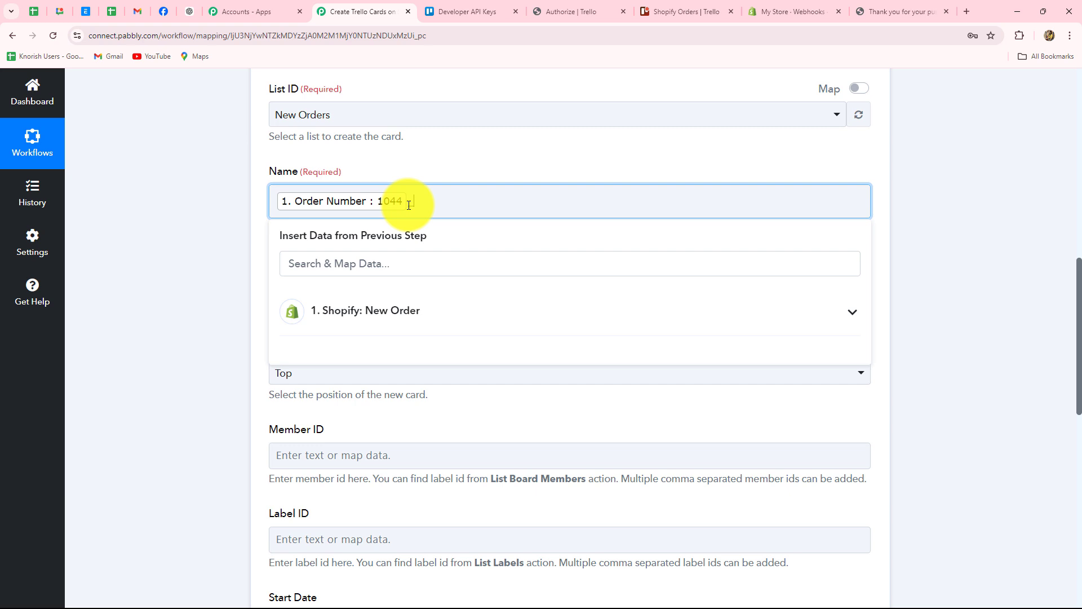
left_click(397, 322)
left_click(379, 262)
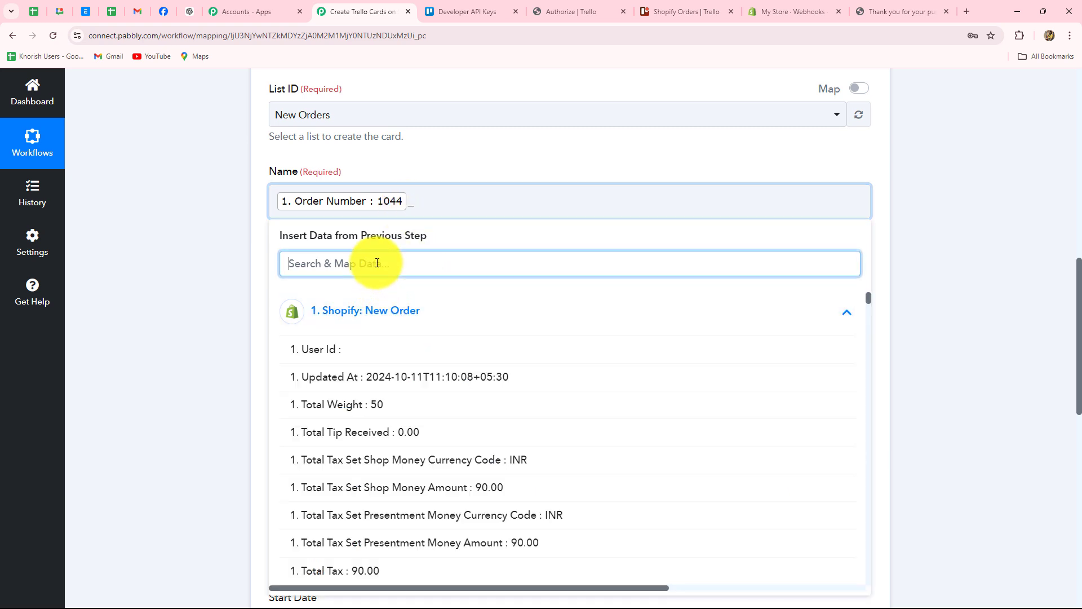
type("name")
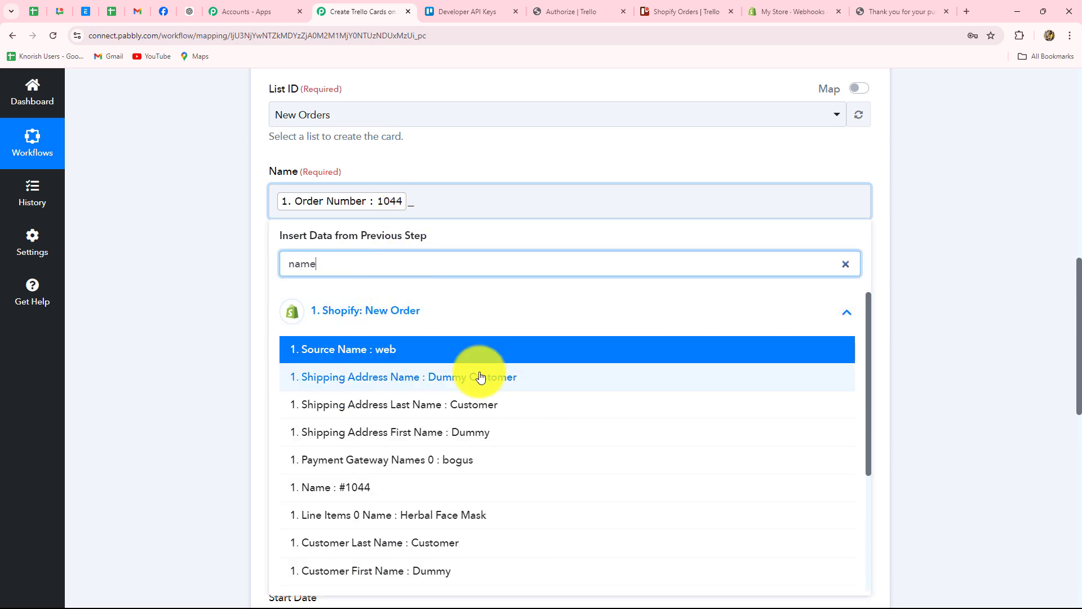
left_click(480, 376)
left_click(914, 273)
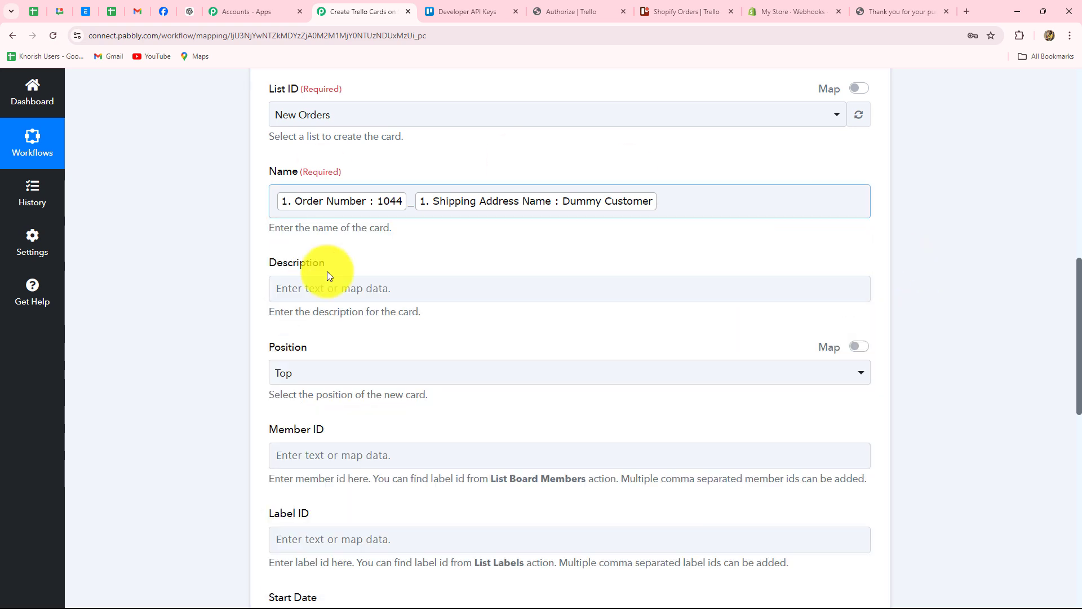
left_click(580, 224)
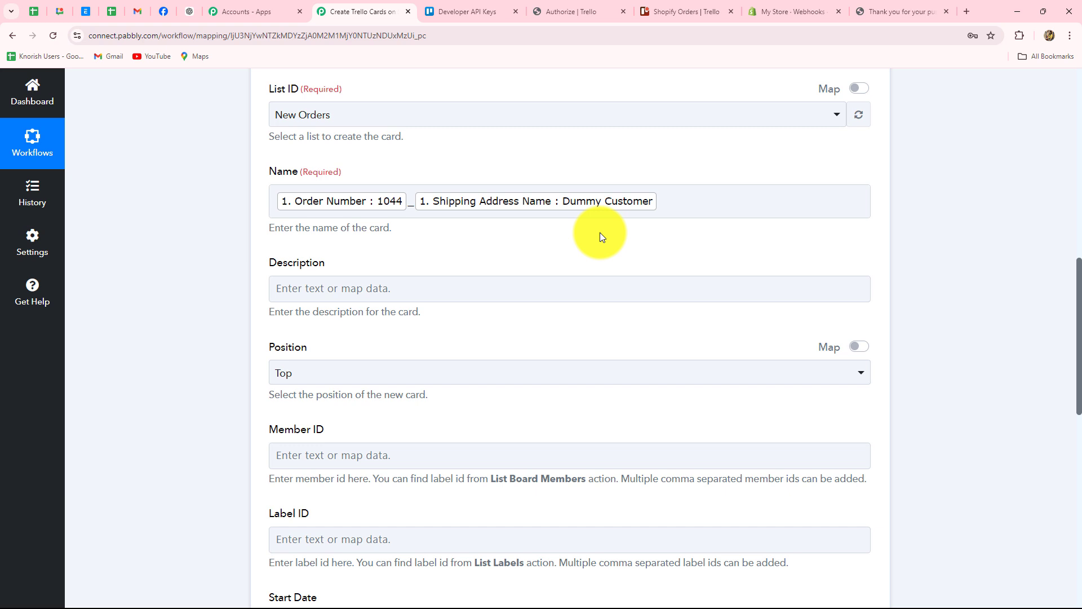
scroll(507, 219, "down", 2)
Step: Start the Description with a 'Product Name:' label mapped to Line Items 0 Name
left_click(314, 171)
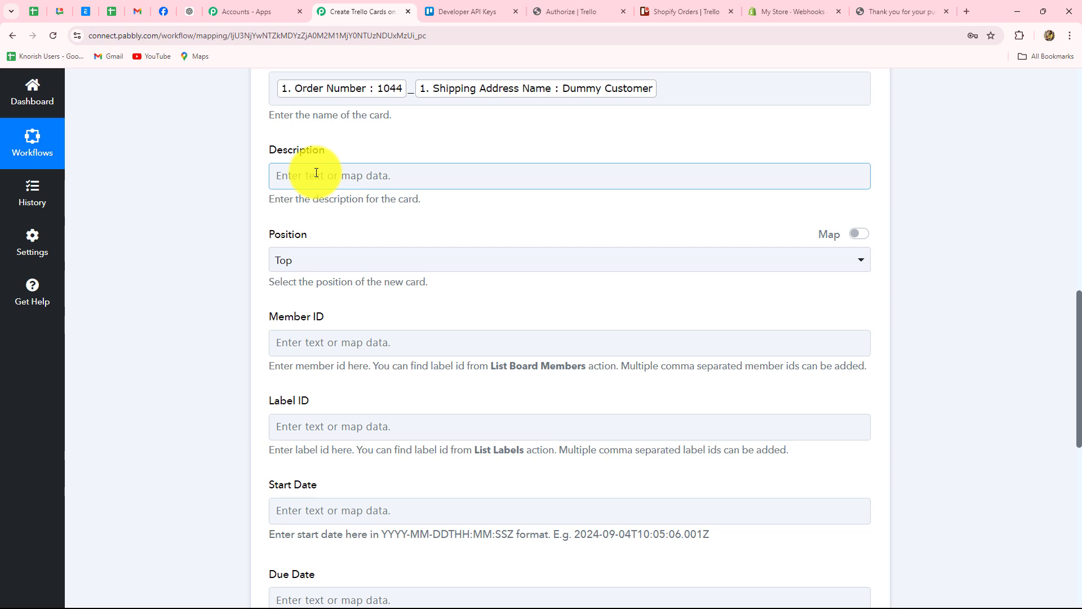
left_click(316, 173)
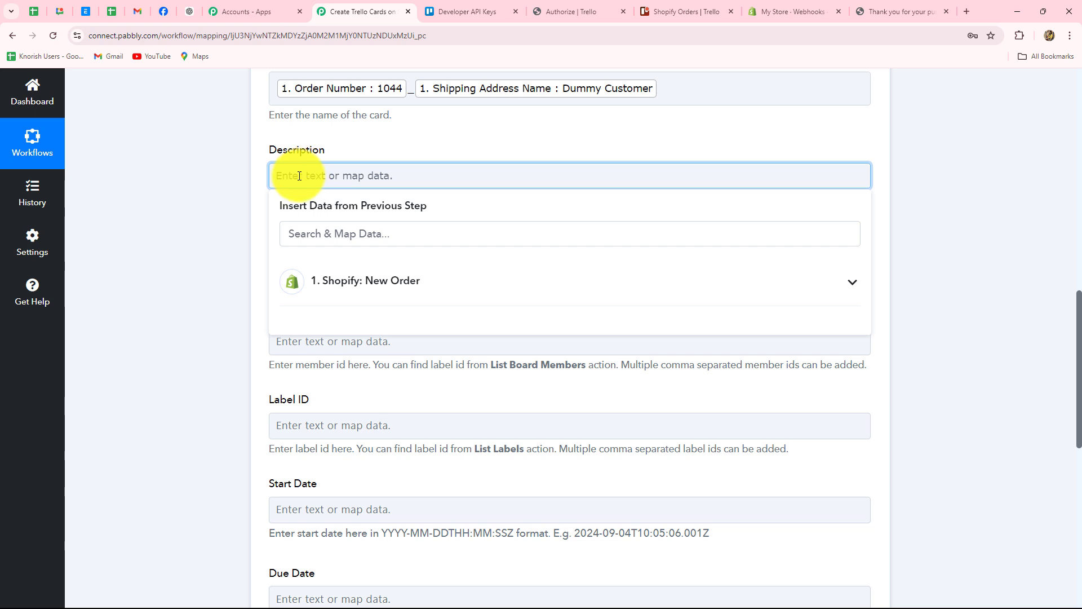
key("Caps_Lock")
type("N")
key("Caps_Lock")
type("ame")
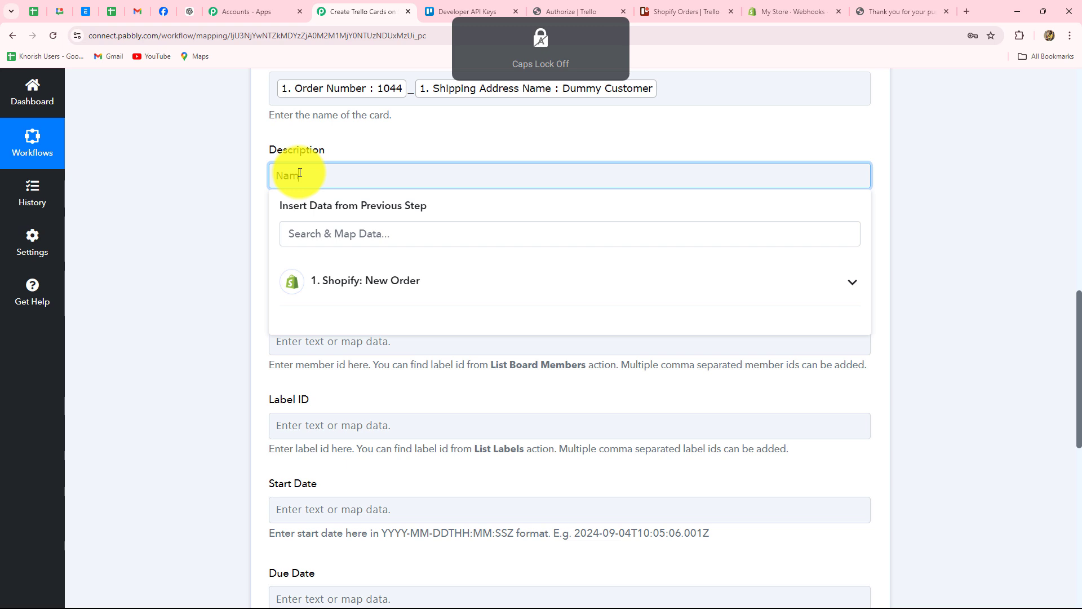
key("ctrl+a")
type("Product Name:")
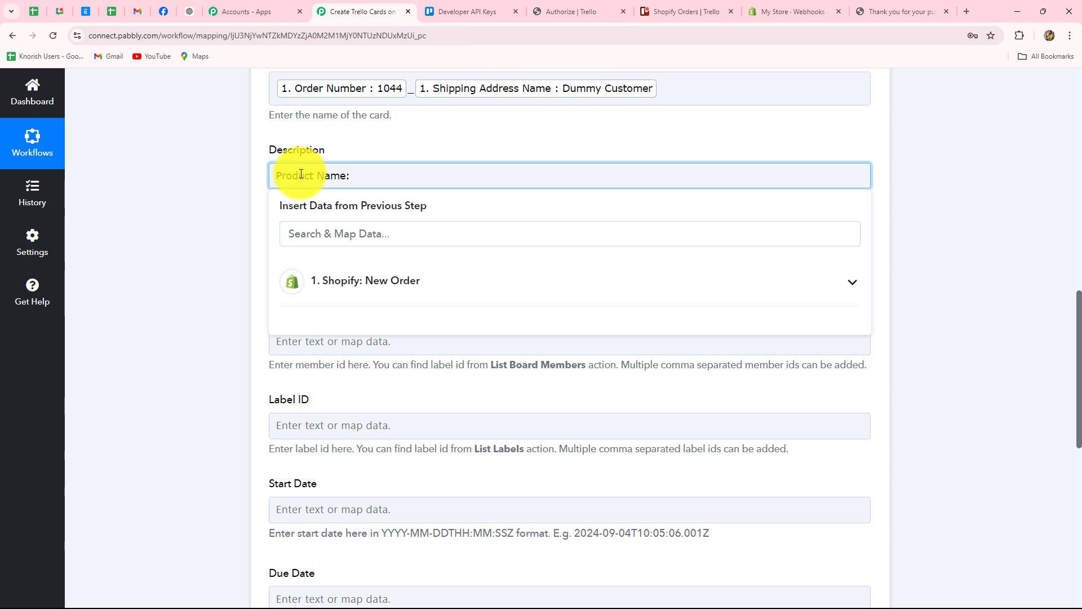
left_click(338, 281)
left_click(340, 233)
type("name")
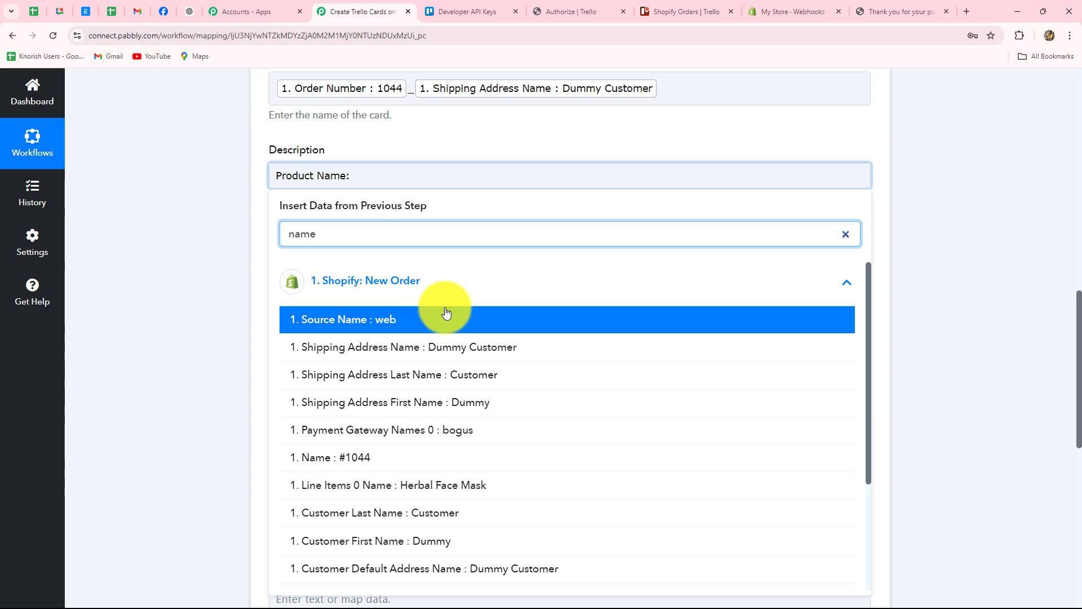
left_click(454, 486)
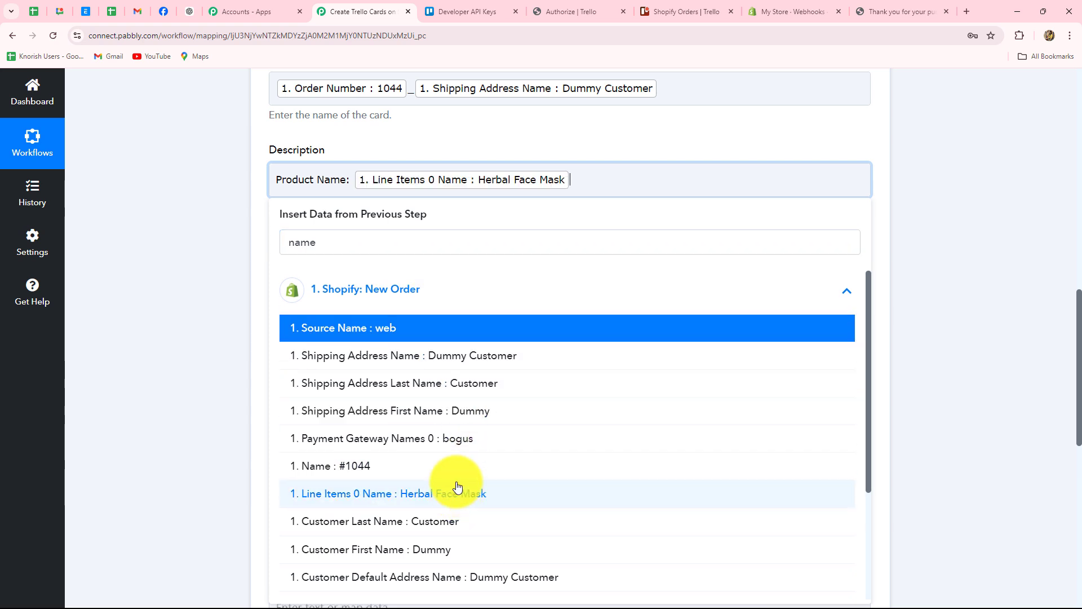
type(",")
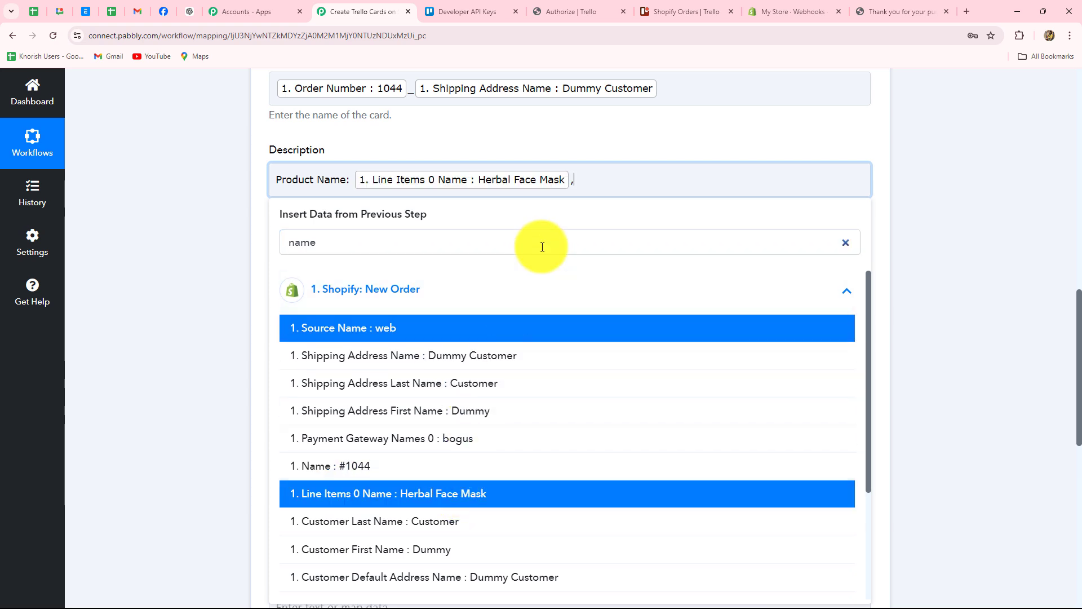
Step: Add Customer email and Amount labels for the Email and Total Line Items Price values
key("Caps_Lock")
type("CU")
key("BackSpace")
key("BackSpace")
key("Caps_Lock")
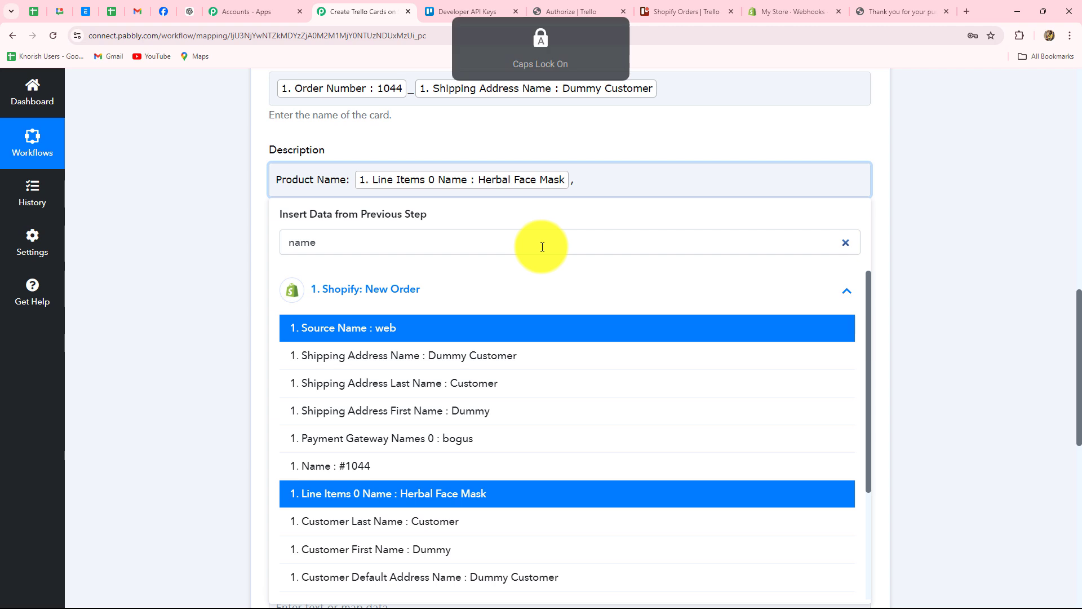
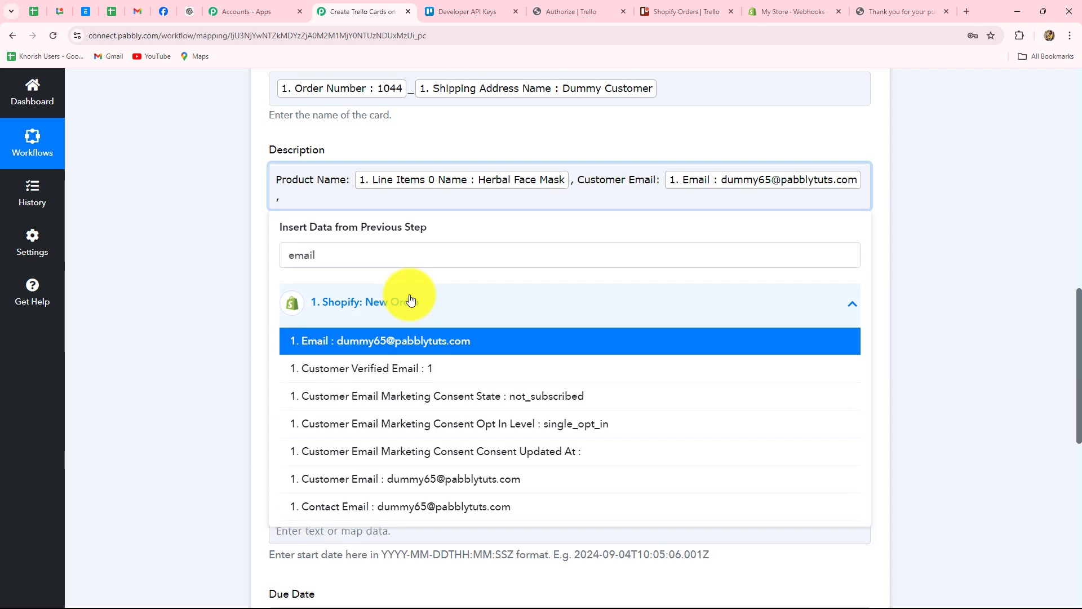
key("Caps_Lock")
type("A")
key("Caps_Lock")
type("mount: 1. Total Line Items Price : 500.00")
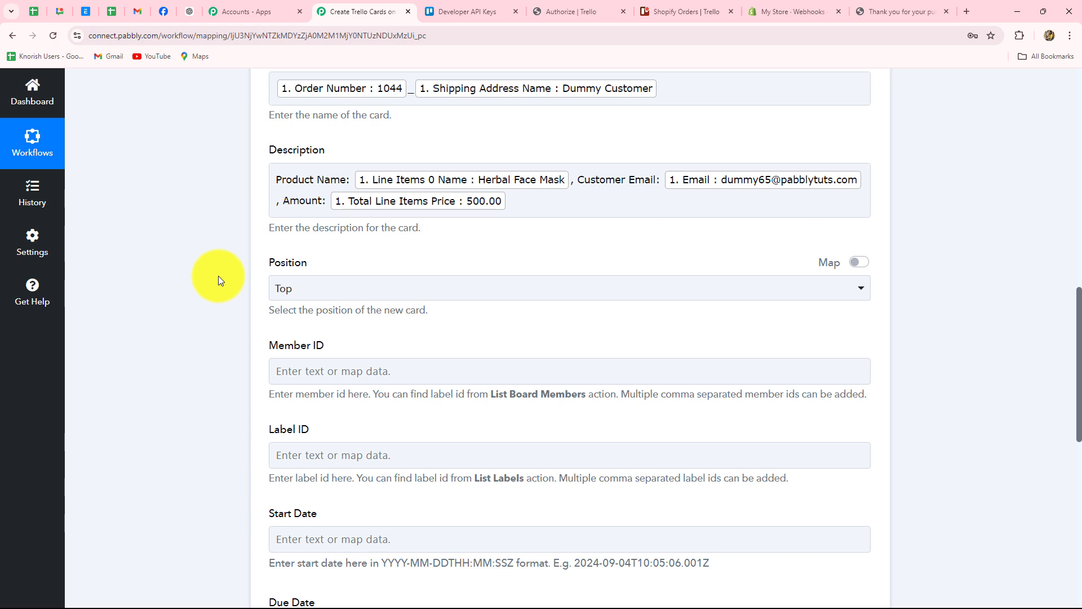
Step: Leave the card Position set to Top
scroll(218, 276, "down", 2)
left_click(321, 178)
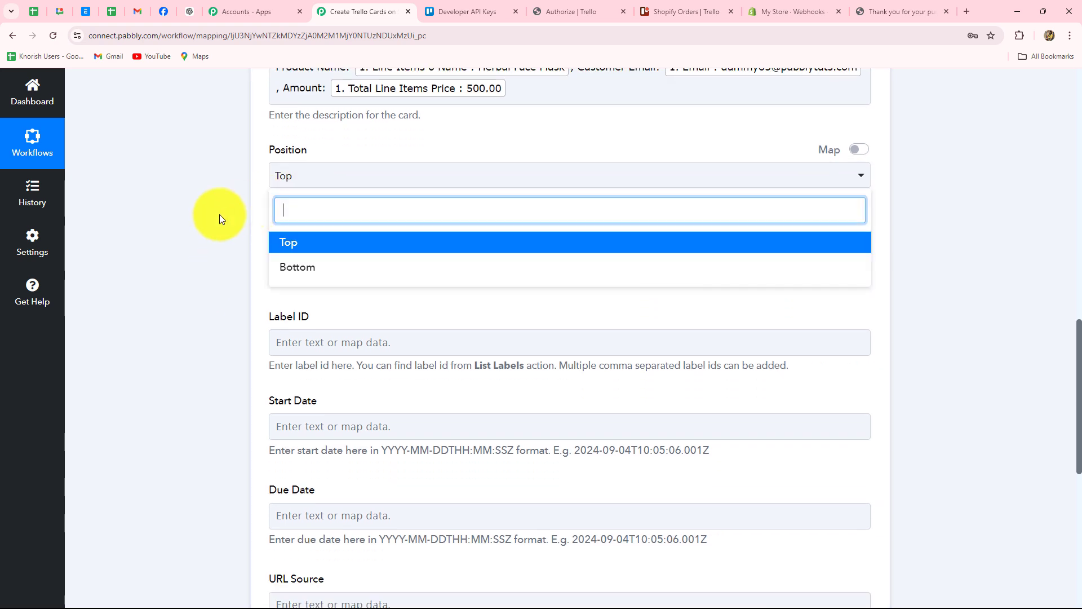
left_click(219, 215)
scroll(218, 215, "down", 2)
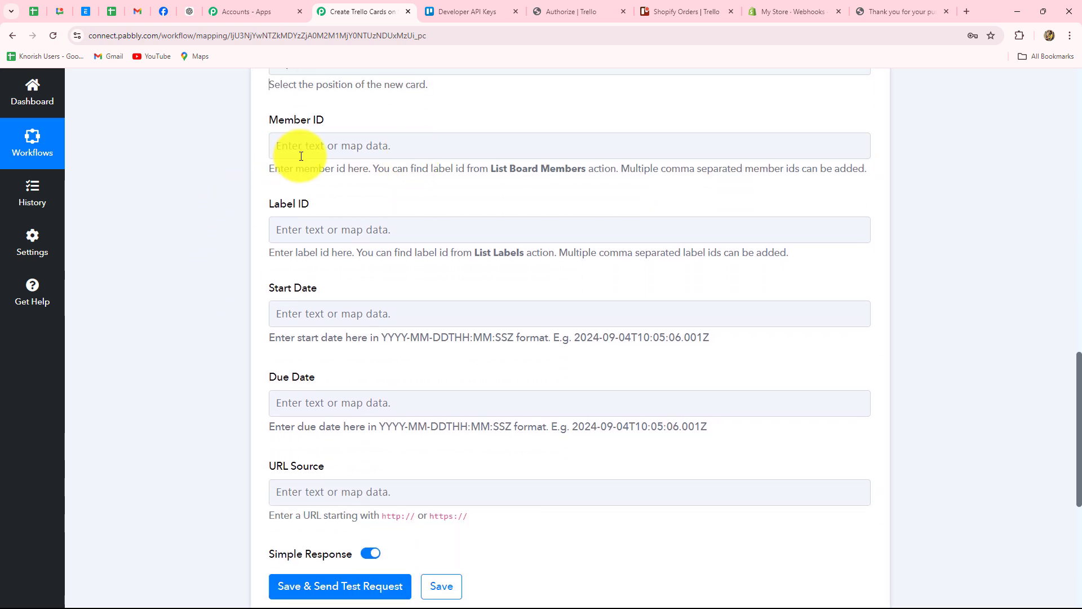
scroll(277, 275, "down", 1)
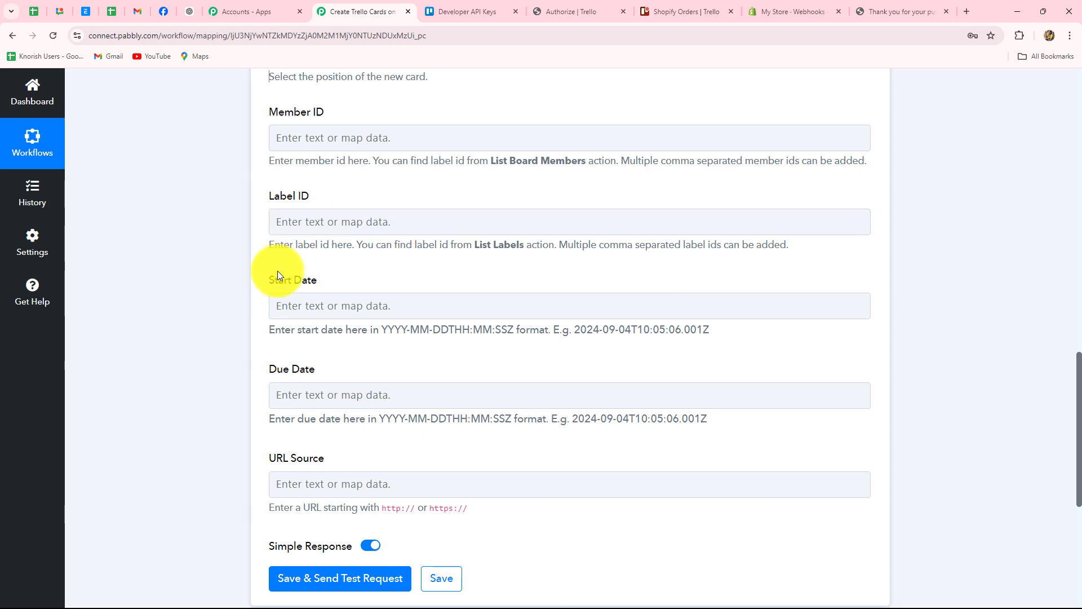
scroll(277, 275, "down", 2)
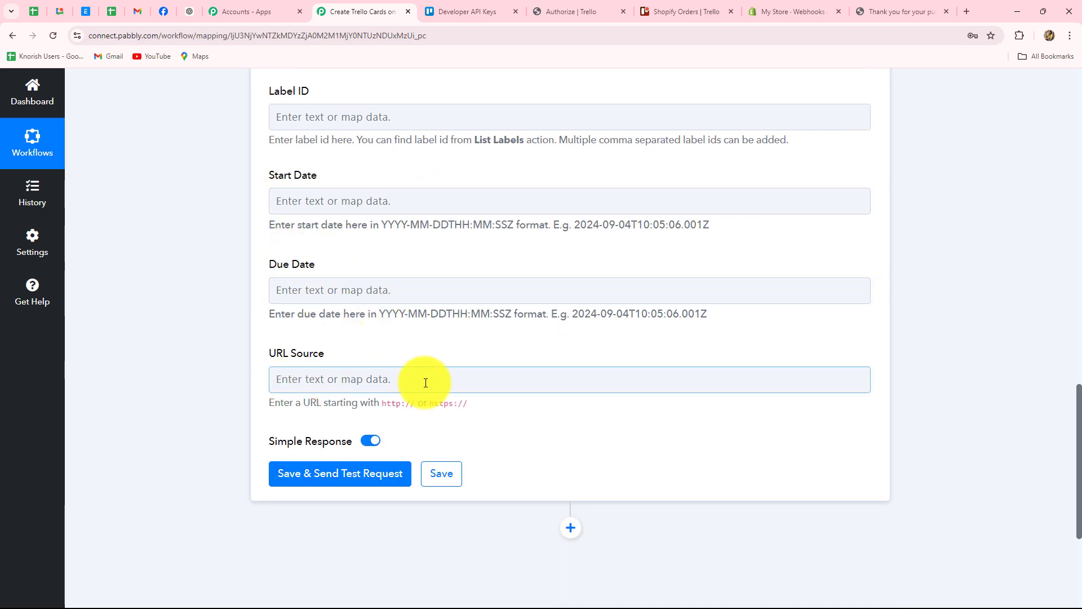
scroll(479, 422, "up", 4)
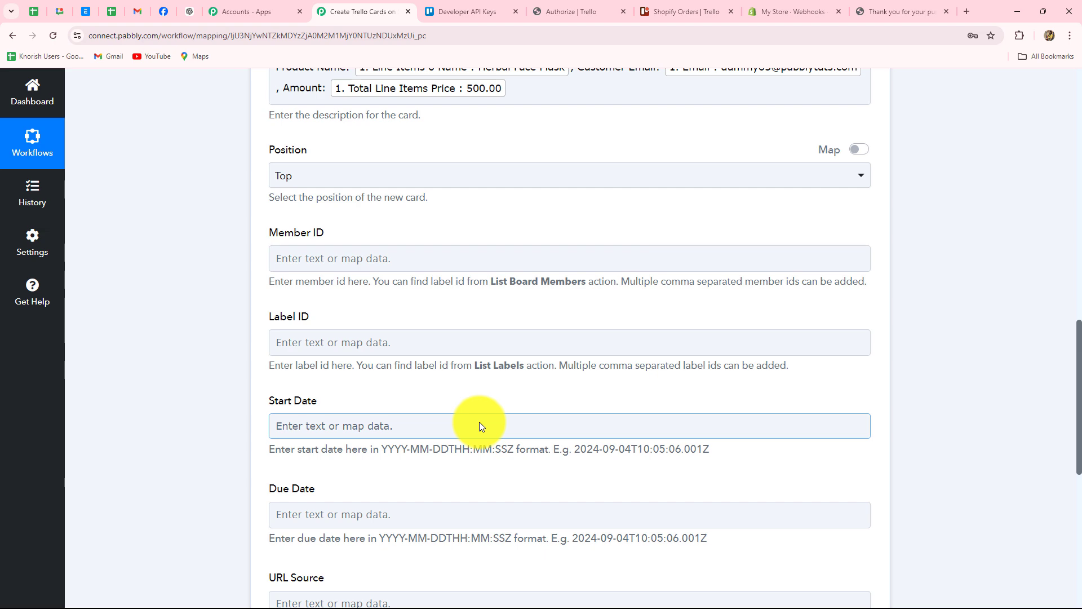
scroll(479, 423, "down", 7)
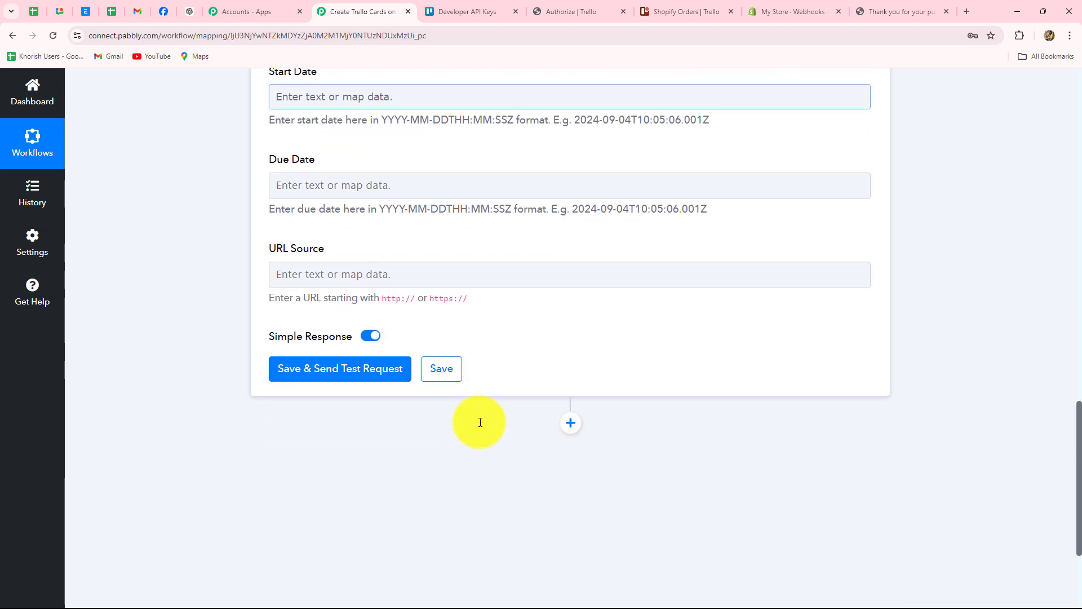
Step: Save and send the Trello test request, then select the returned card Id in the response
left_click(315, 307)
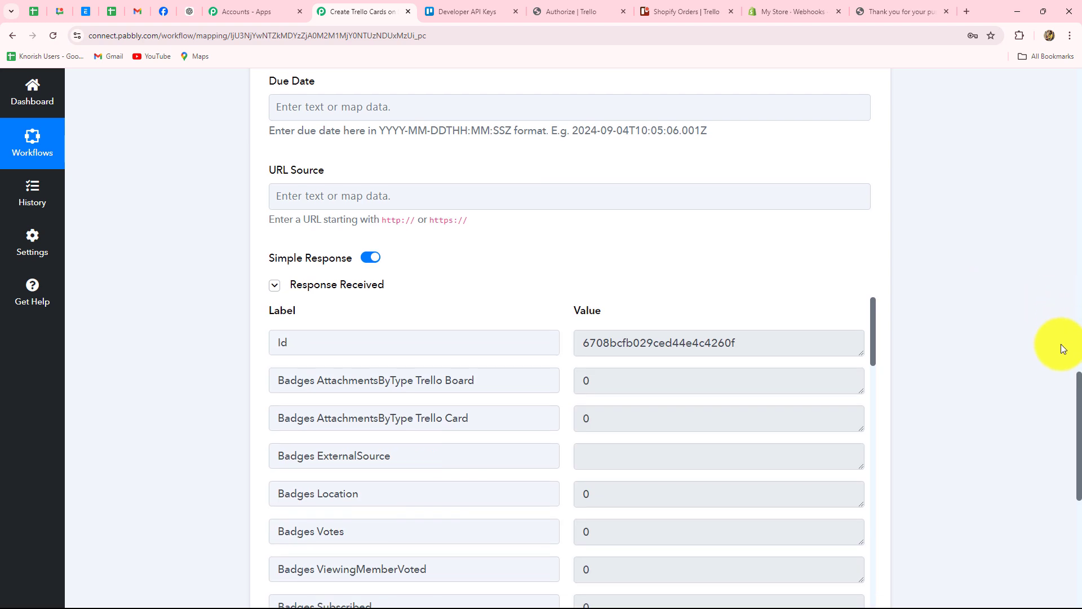
scroll(1060, 343, "down", 3)
scroll(712, 324, "down", 4)
scroll(712, 319, "up", 4)
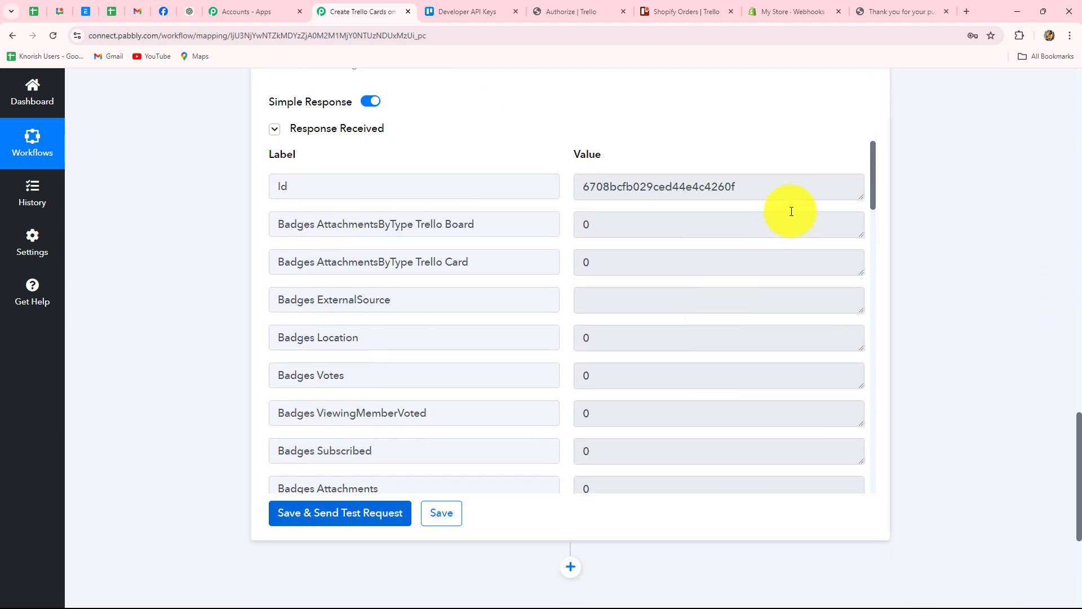
left_click(767, 189)
left_click_drag(767, 189, 578, 191)
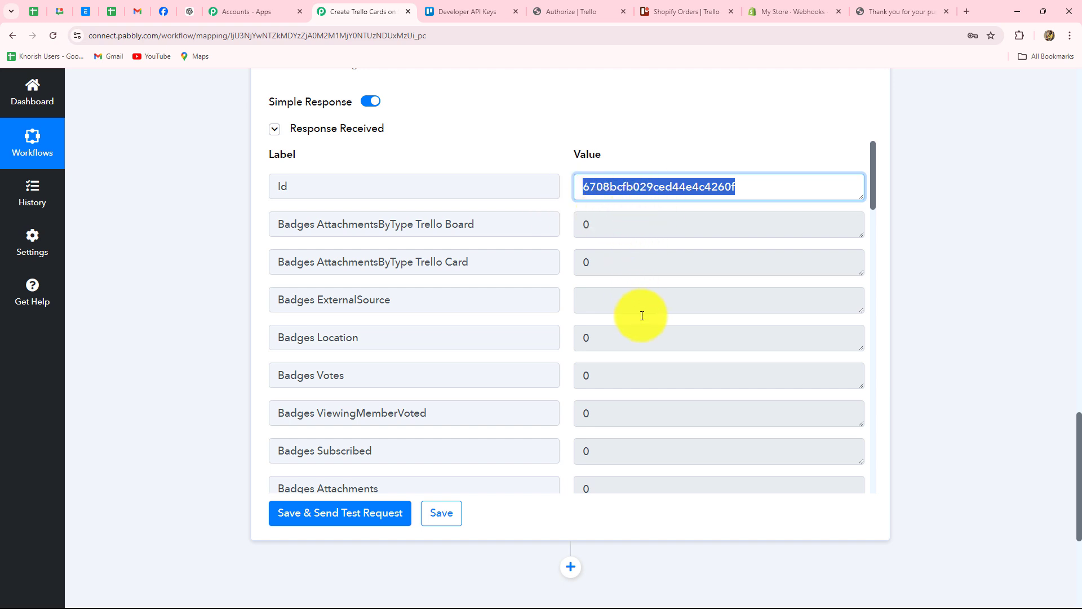
Step: Open the order 1044 card in New Orders to confirm Herbal Face Mask and Amount: 500.00
left_click(661, 11)
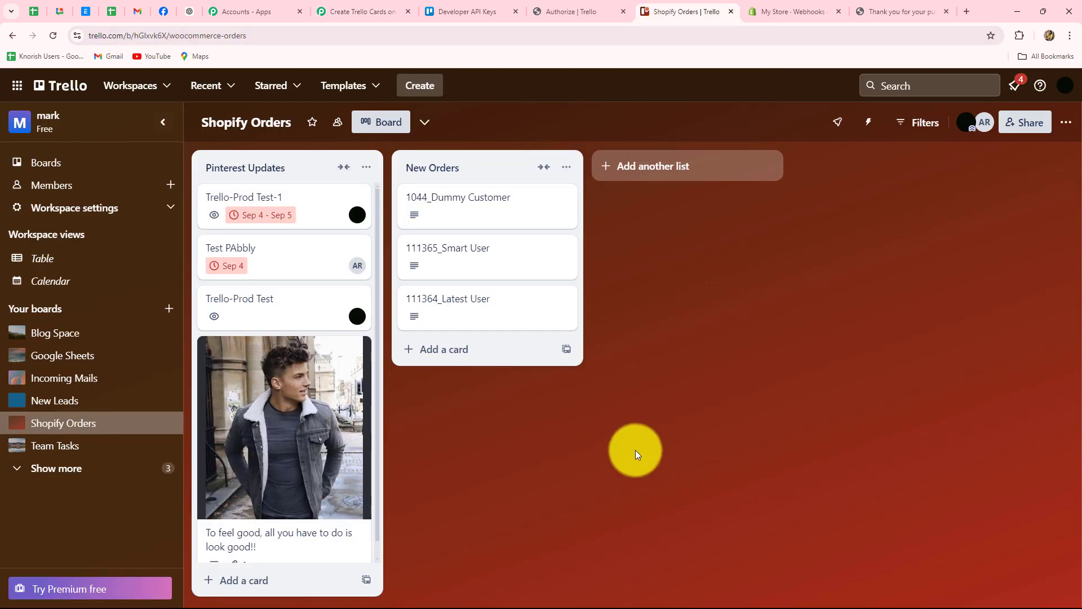
left_click(463, 218)
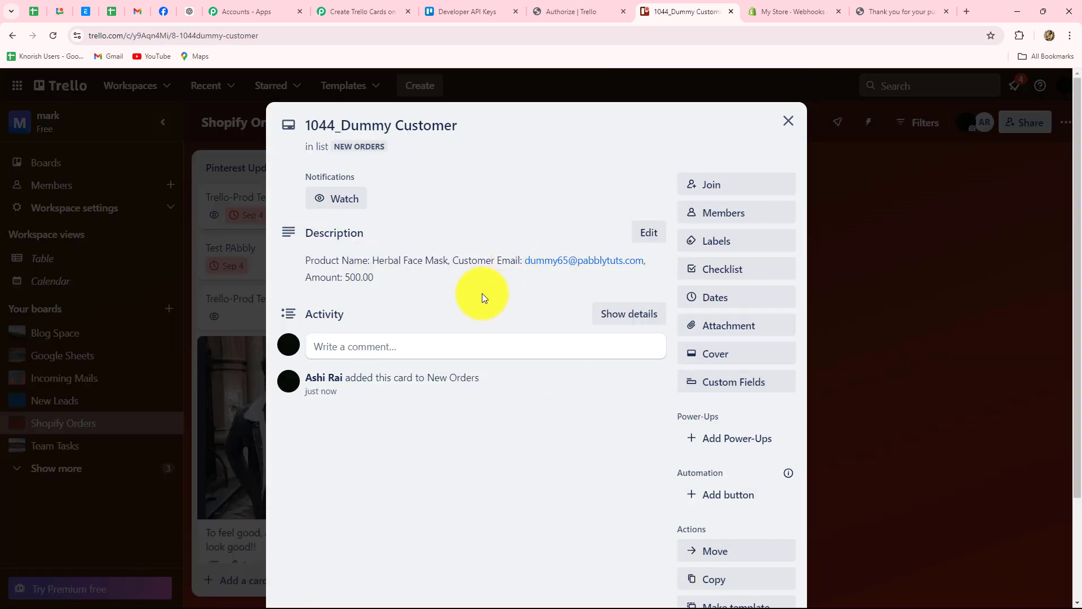
Step: Back in the Pabbly workflow, collapse the Trello Create a Card step below the Shopify New Order trigger
left_click(378, 13)
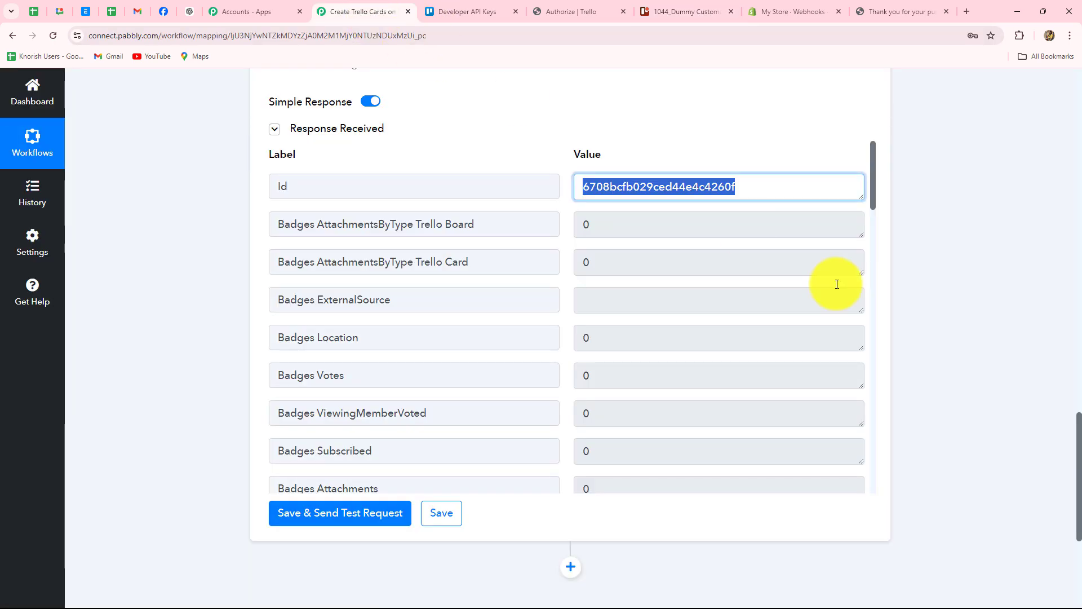
scroll(930, 329, "up", 8)
scroll(929, 329, "up", 15)
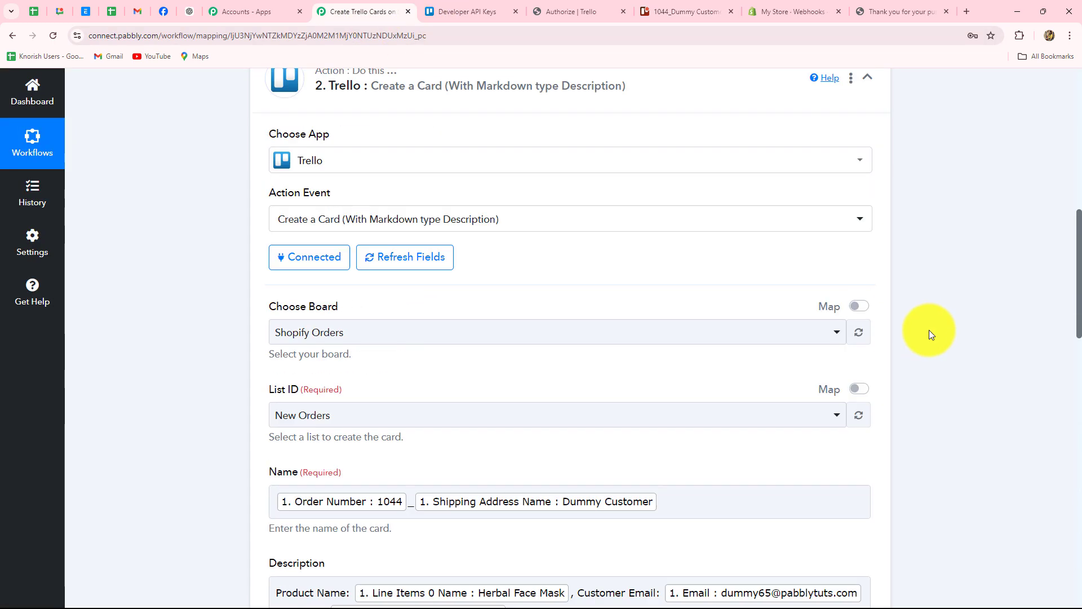
left_click(868, 341)
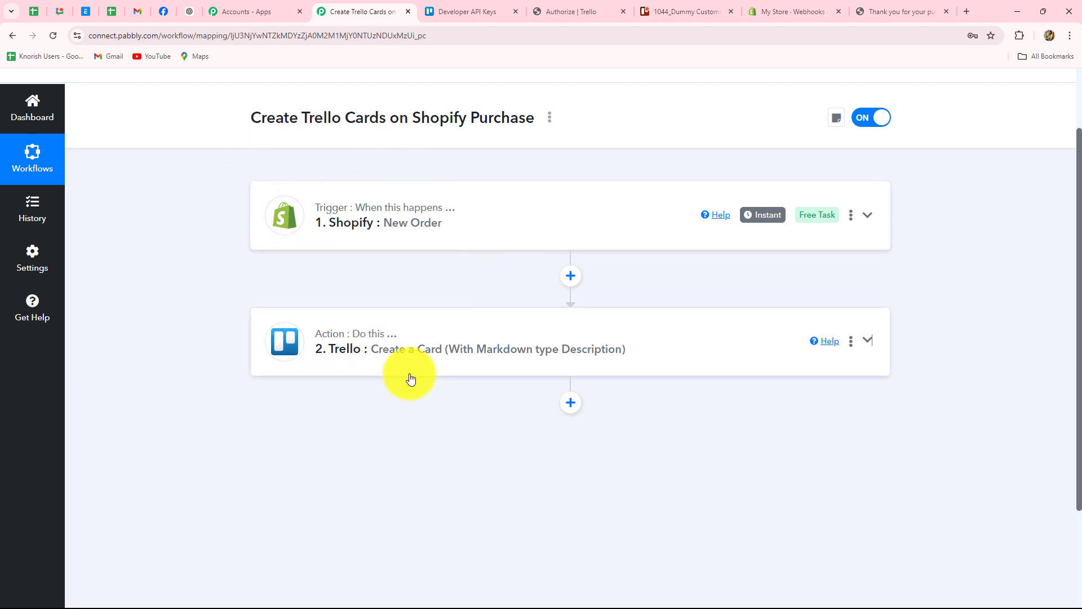
Step: Open the Chair product on the Shopify storefront and choose Buy it now
left_click(877, 12)
scroll(479, 259, "down", 3)
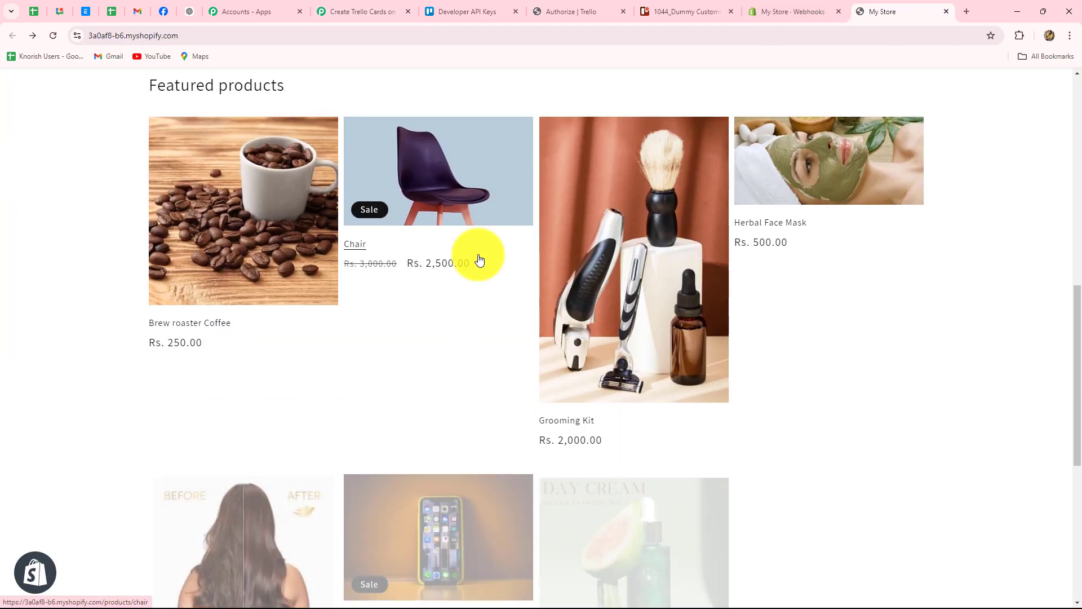
left_click(439, 184)
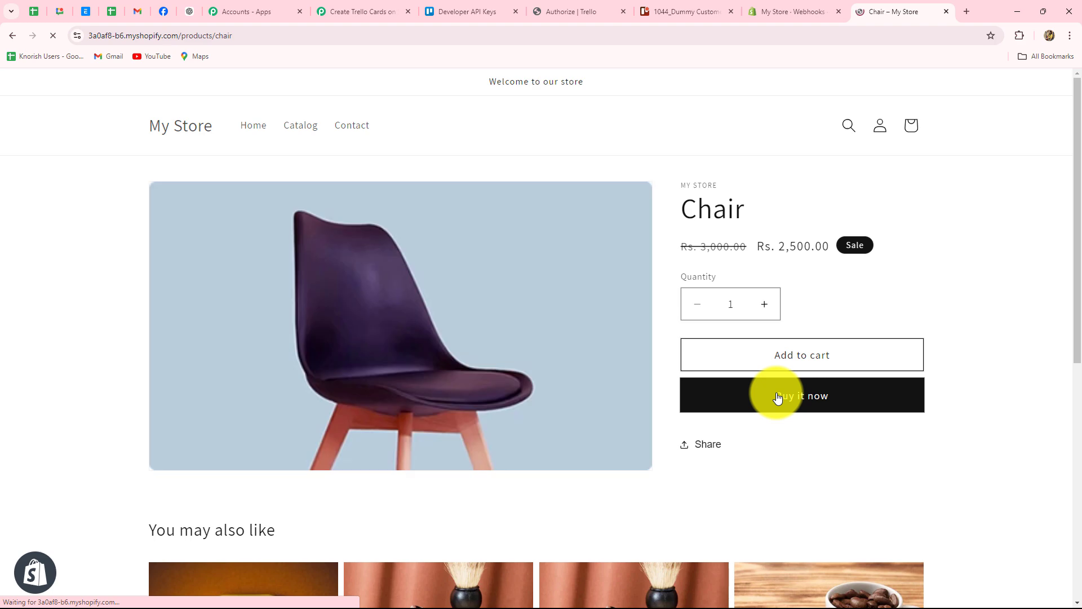
left_click(776, 394)
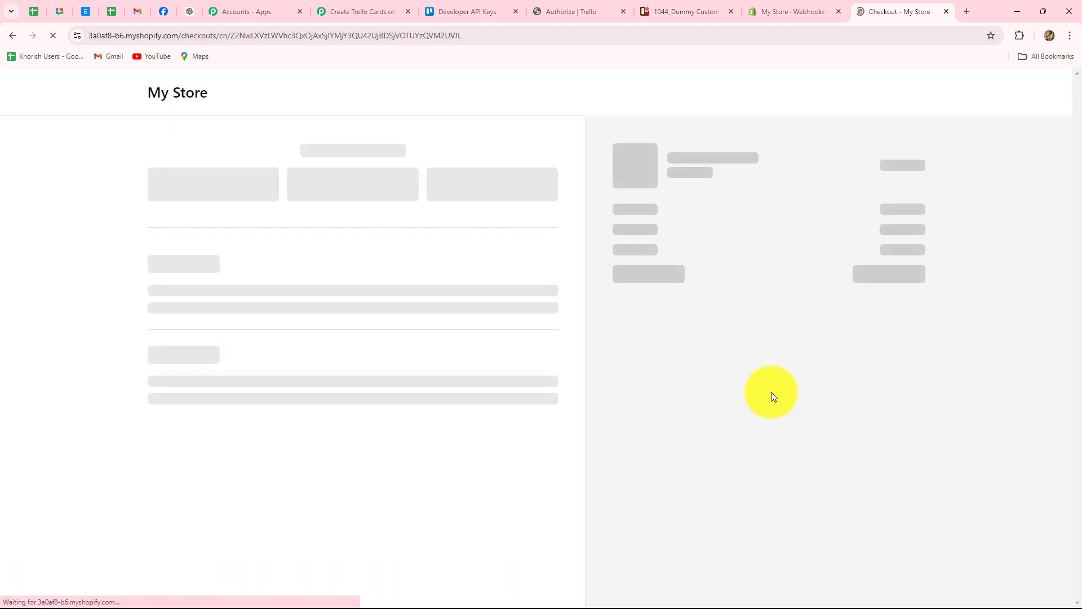
scroll(771, 395, "down", 2)
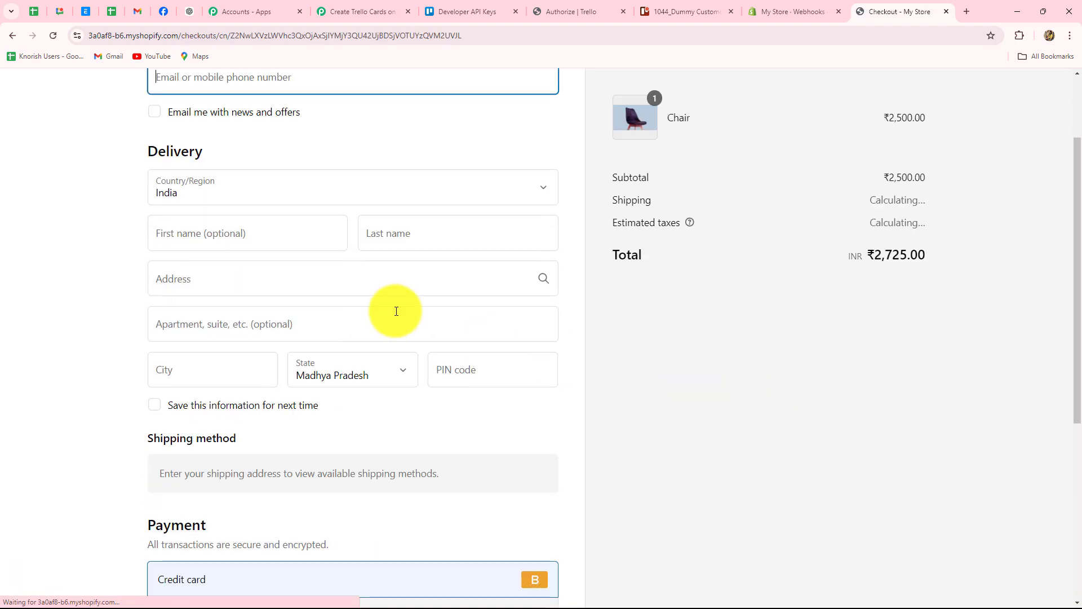
scroll(394, 309, "up", 2)
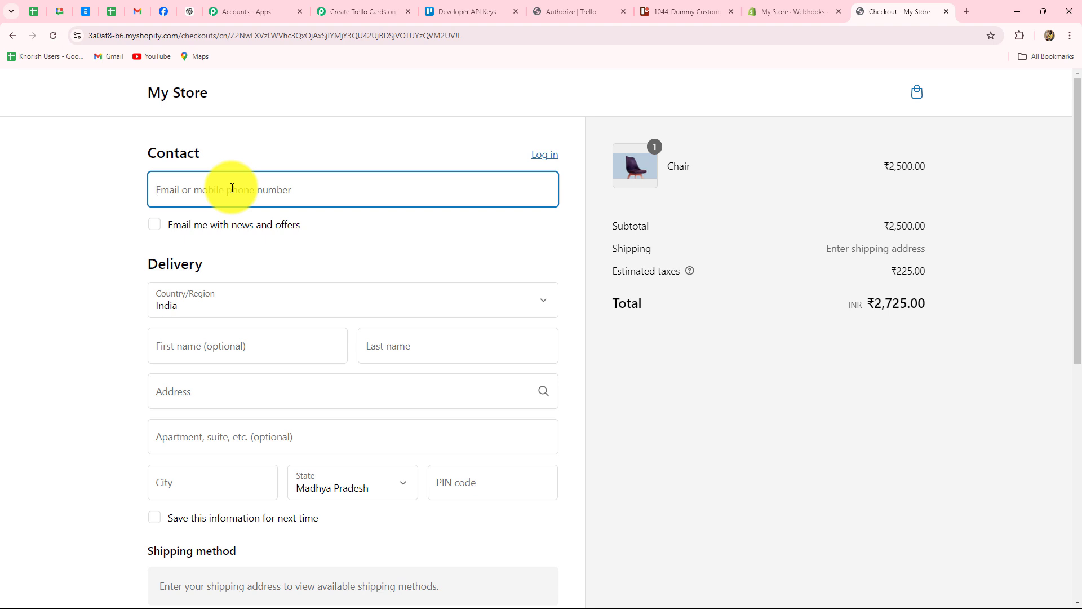
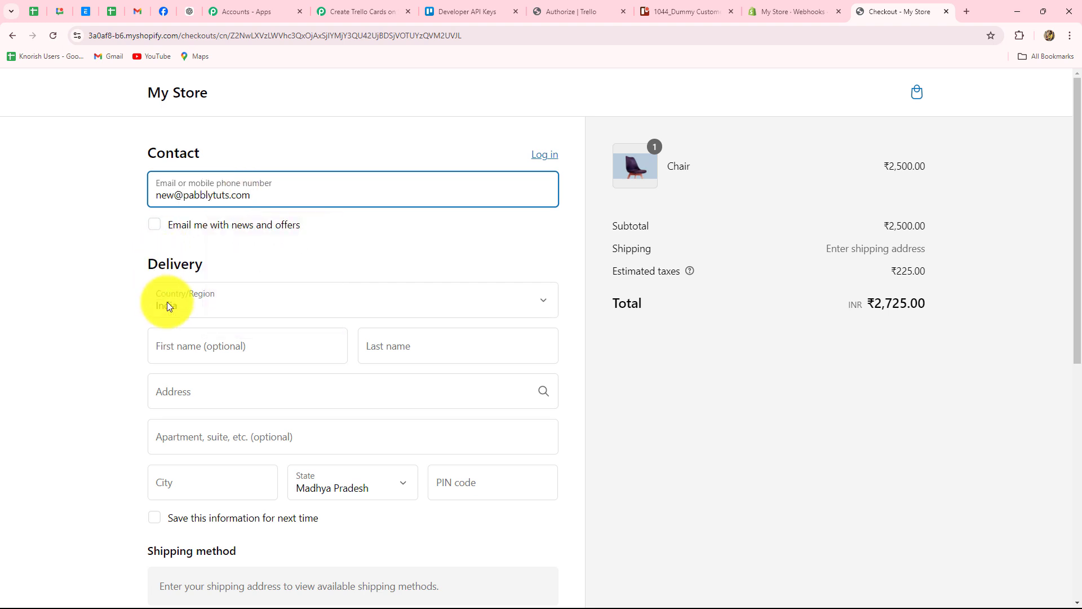
Step: Fill in the test customer's e-mail, first and last name, and saved delivery address
scroll(188, 309, "down", 1)
scroll(187, 309, "down", 1)
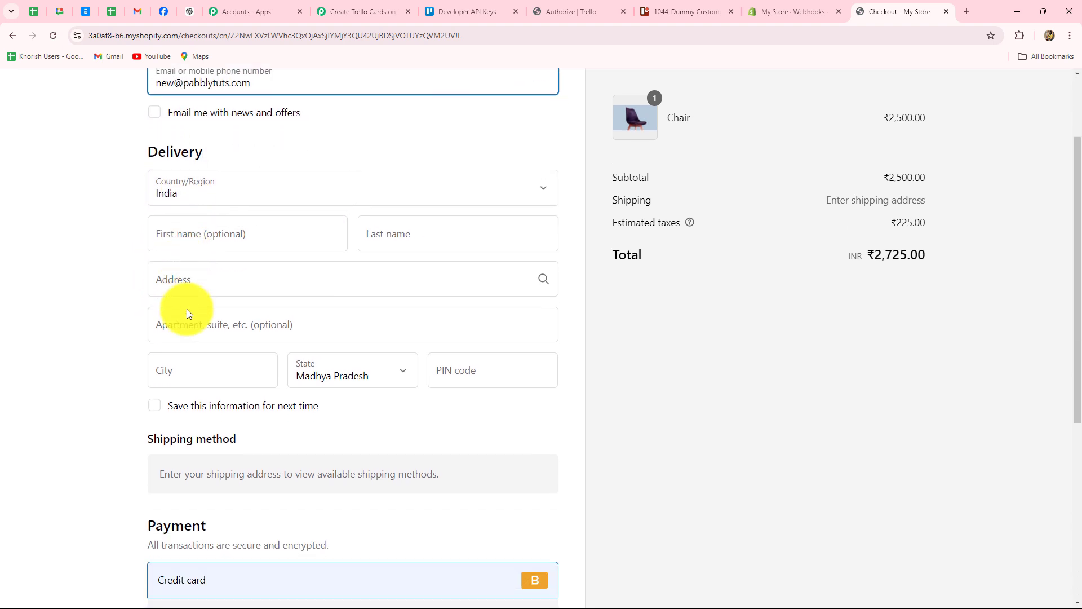
left_click(187, 233)
type("N")
key("Caps_Lock")
type("ew")
key("Caps_Lock")
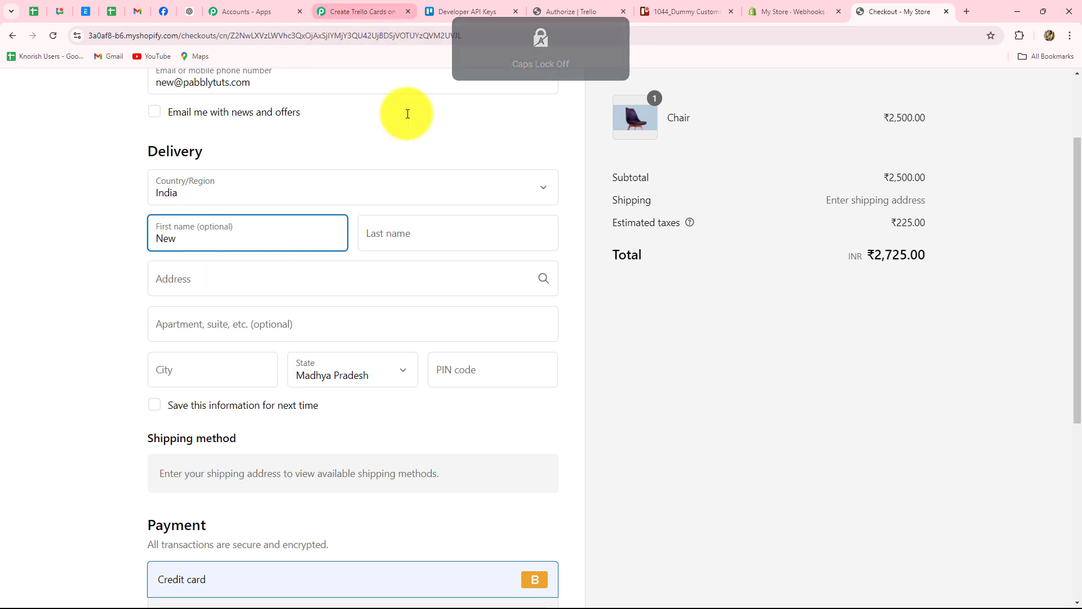
left_click(378, 233)
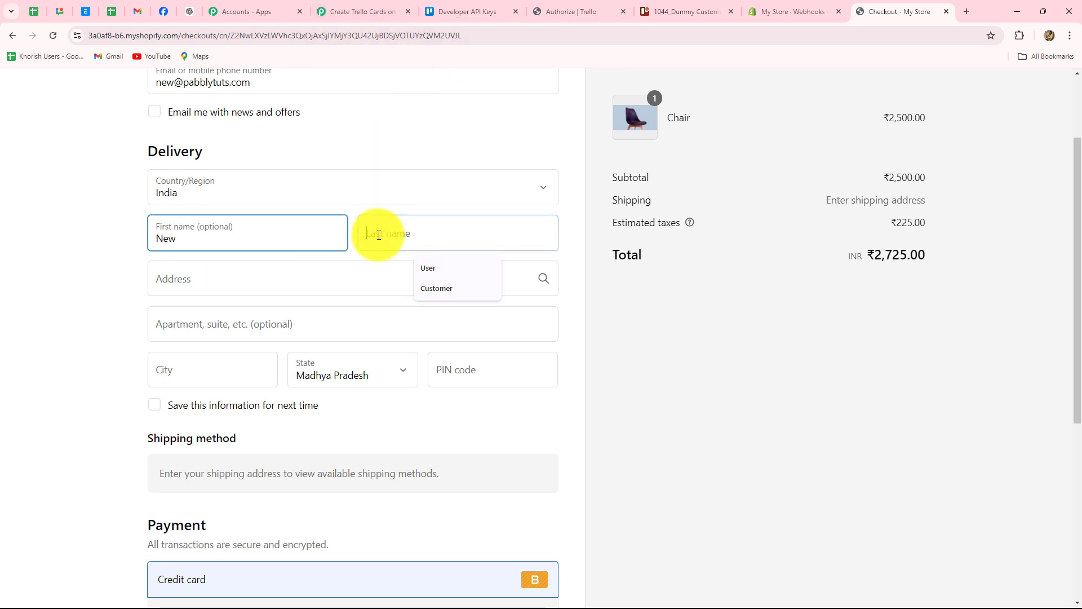
left_click(438, 289)
left_click(176, 277)
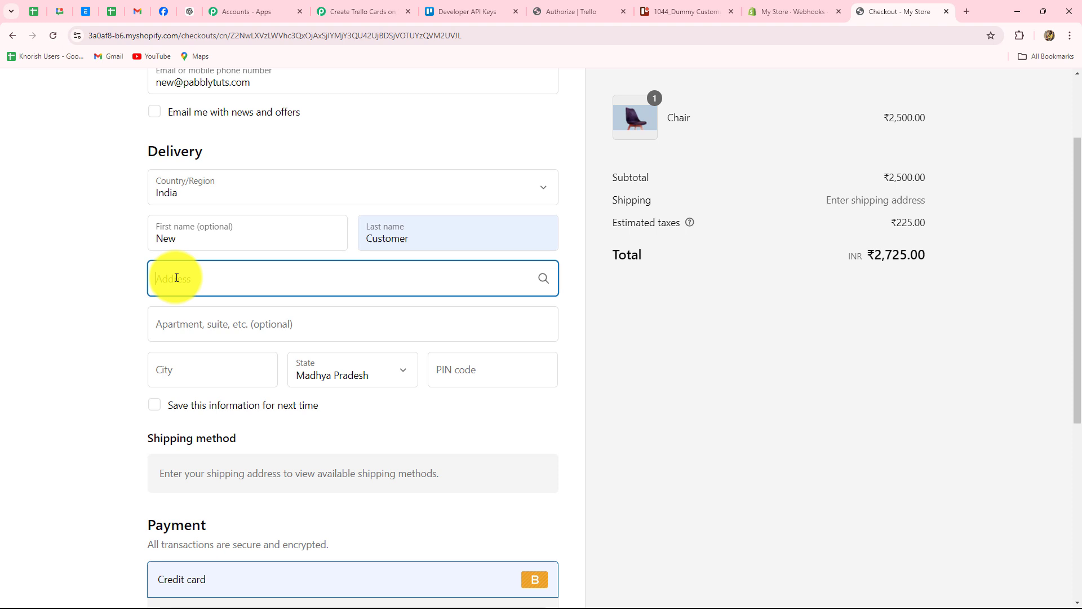
left_click(177, 278)
scroll(90, 466, "down", 3)
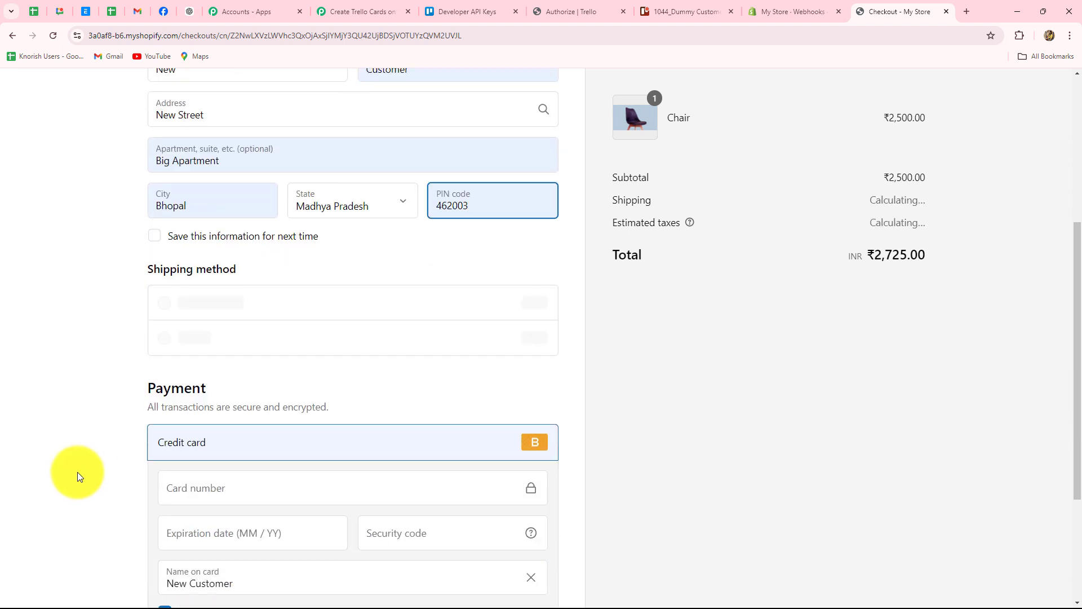
scroll(154, 424, "down", 3)
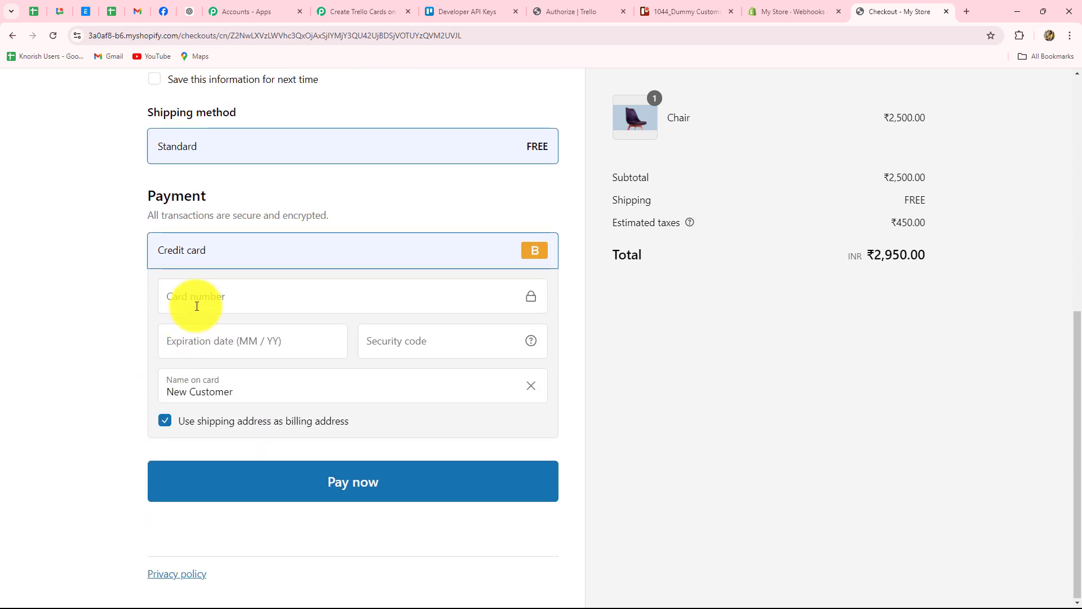
Step: Enter the test card's number, expiry date and security code, then pay ₹2,950.00
left_click(196, 306)
type("1")
left_click(225, 348)
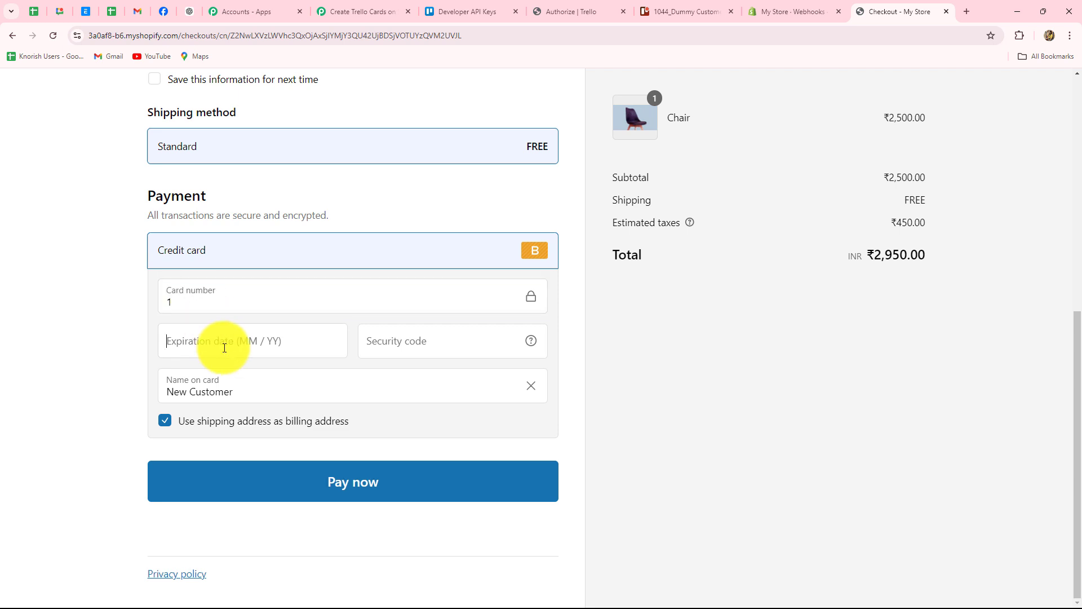
type("03 / 4")
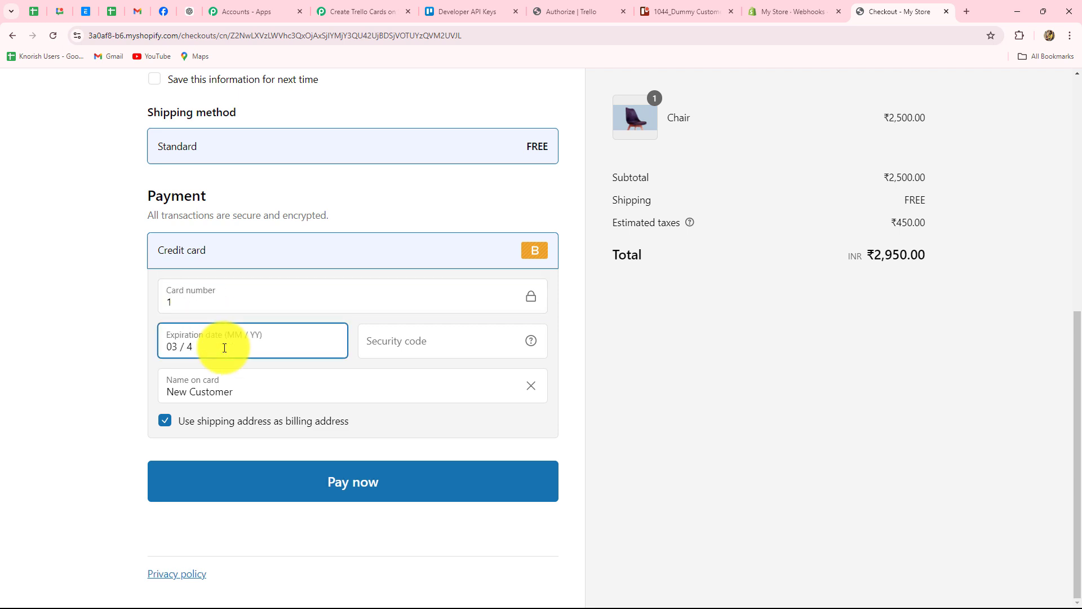
type("3")
left_click(414, 341)
type("567")
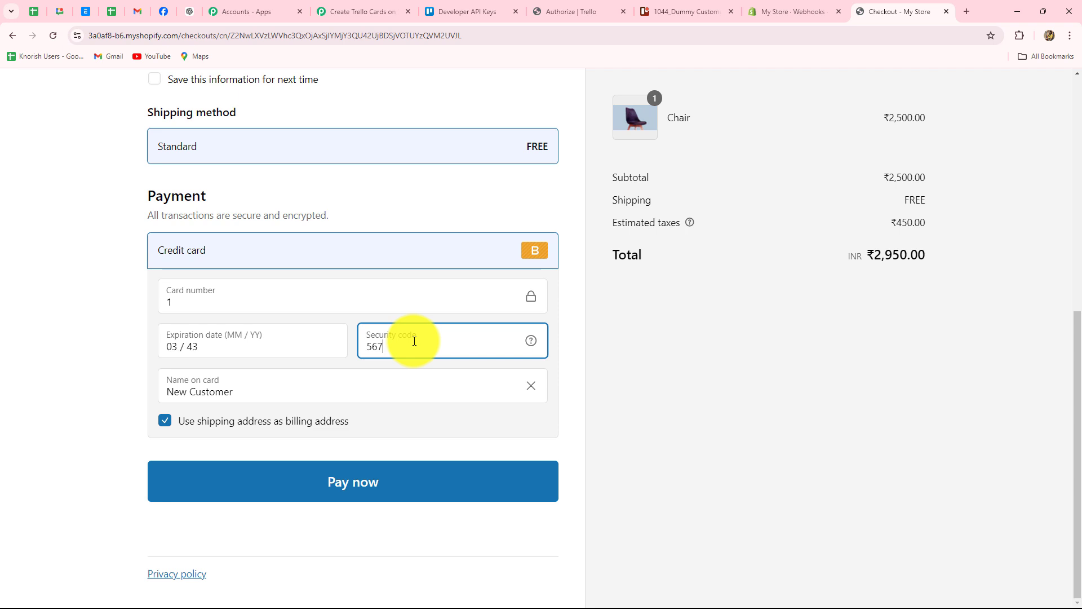
left_click(225, 490)
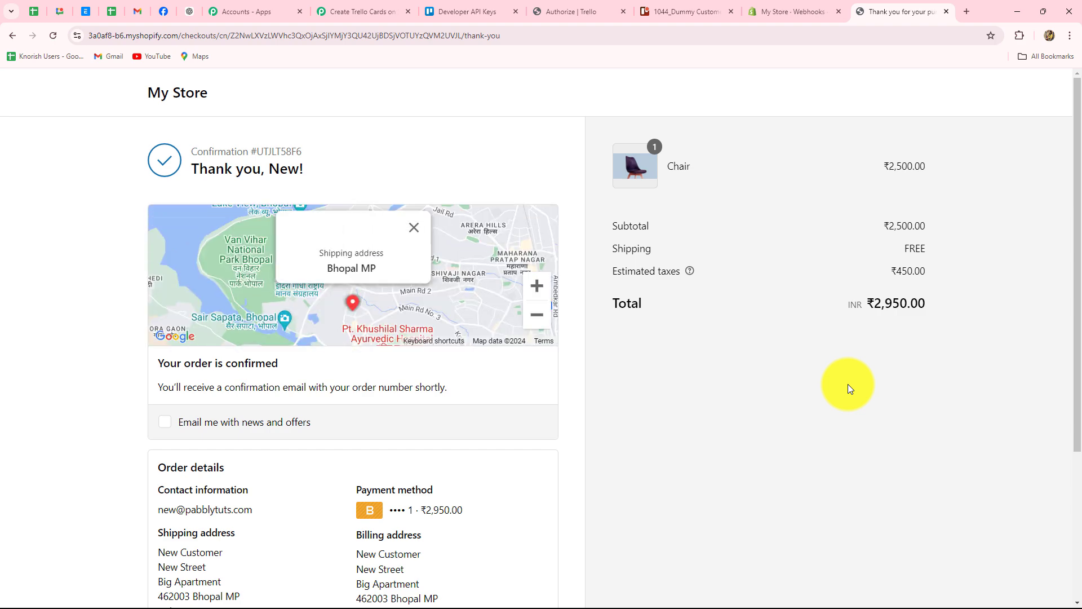
scroll(858, 259, "down", 4)
left_click_drag(873, 255, 894, 311)
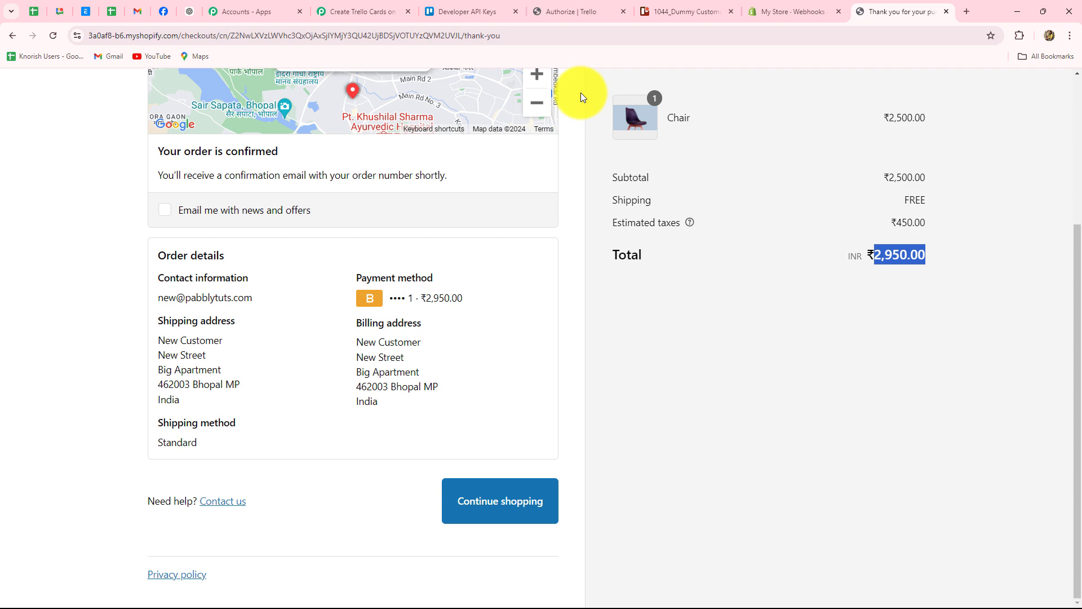
Step: In Trello, close the order 1044 card and open the new order 1045 Chair card, then return to Pabbly
left_click(662, 12)
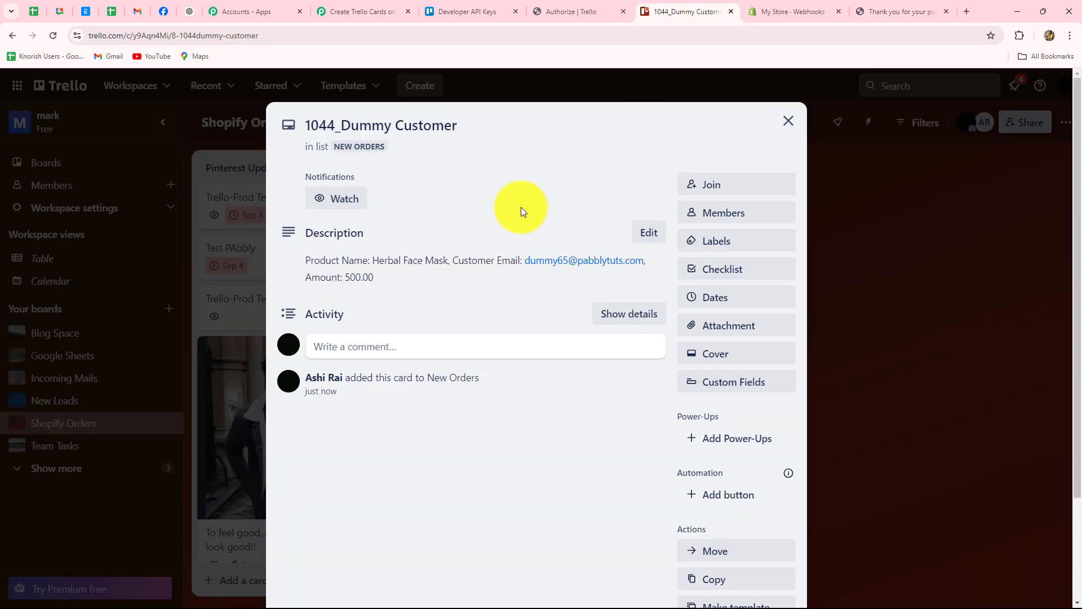
left_click(789, 120)
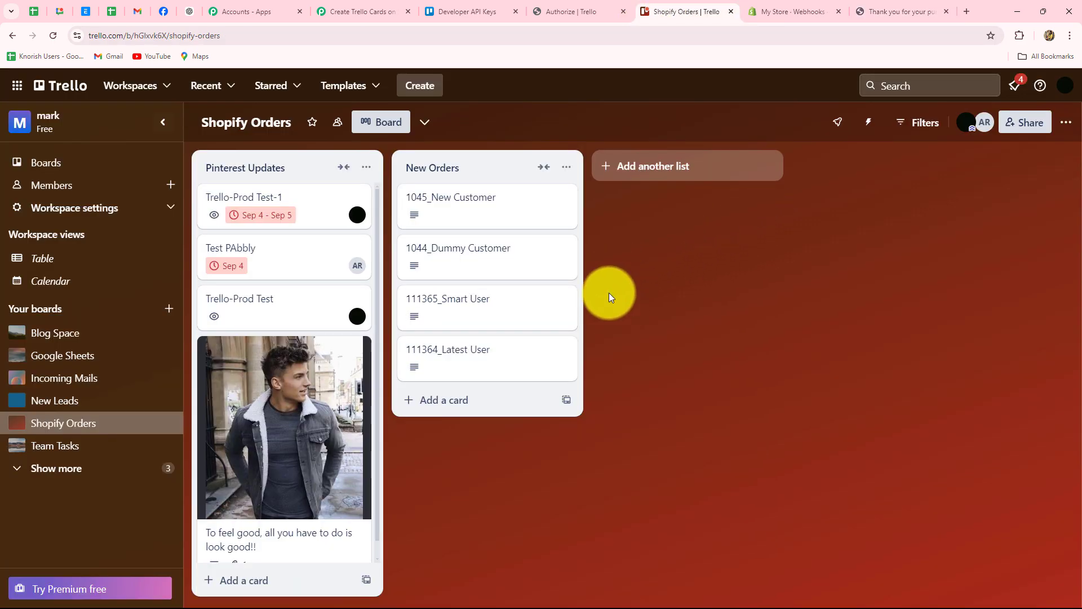
left_click(485, 220)
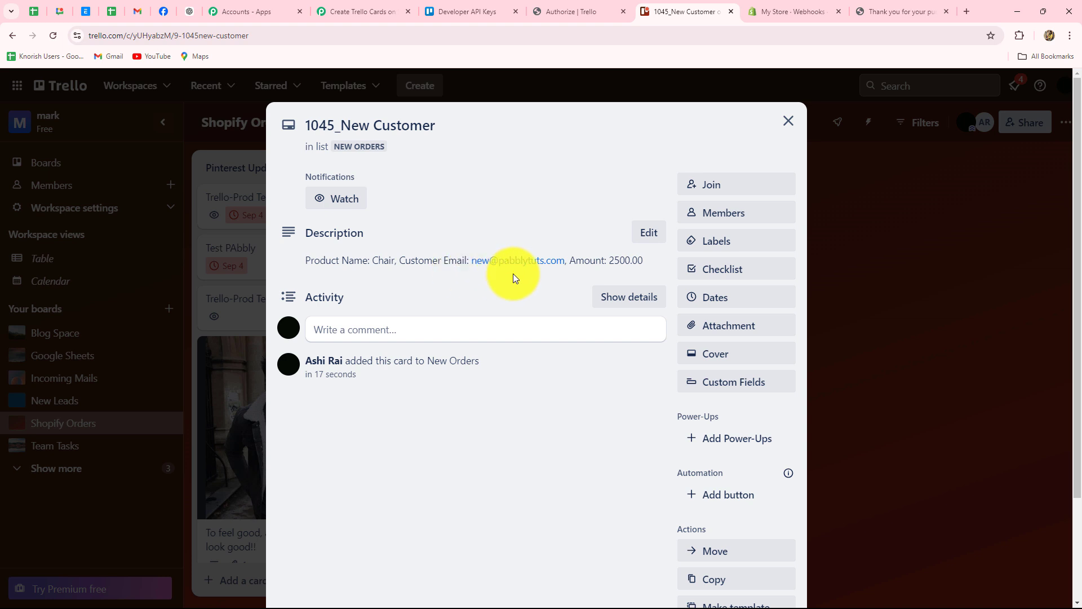
left_click(394, 7)
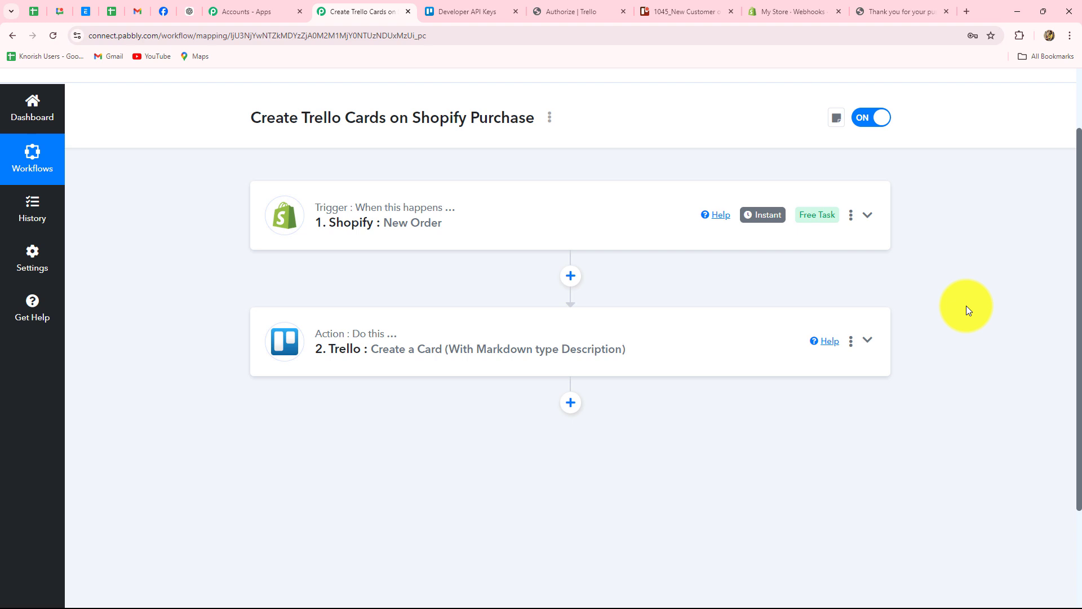